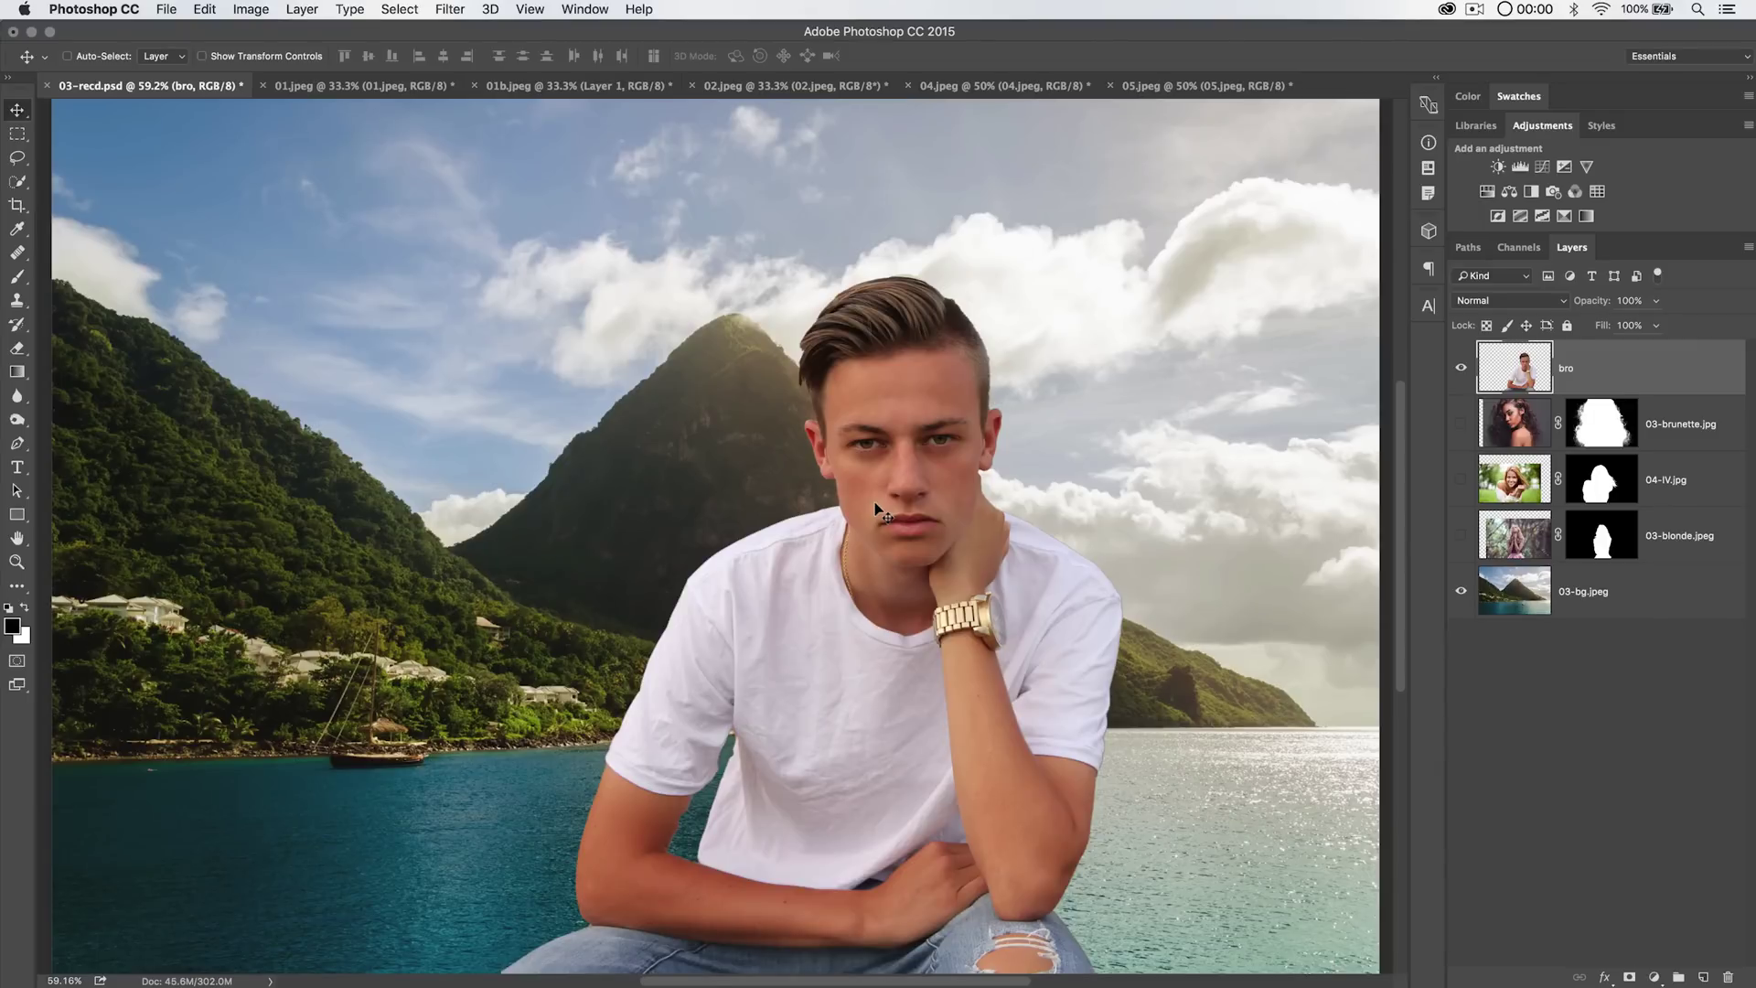
Zoom in and pan to where the boy's shirt and face meet the background.
key(super+equal)
key(super+equal)
key(super+equal)
key(super+equal)
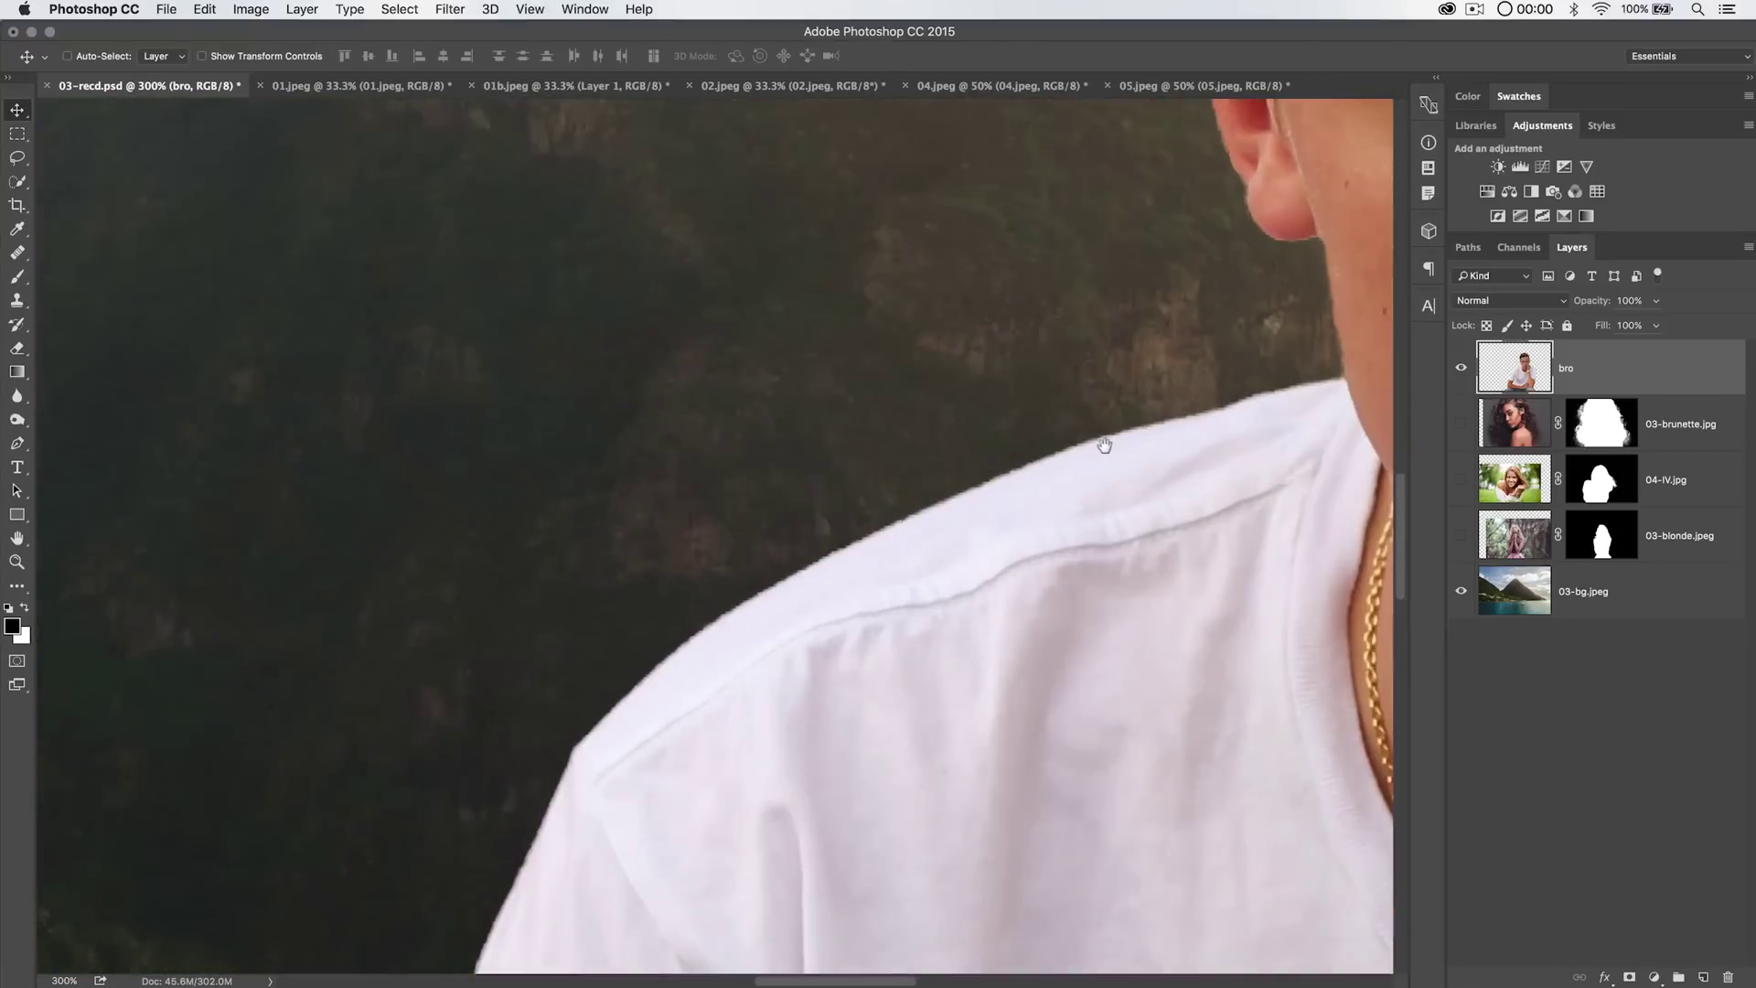
drag(1104, 446, 399, 763)
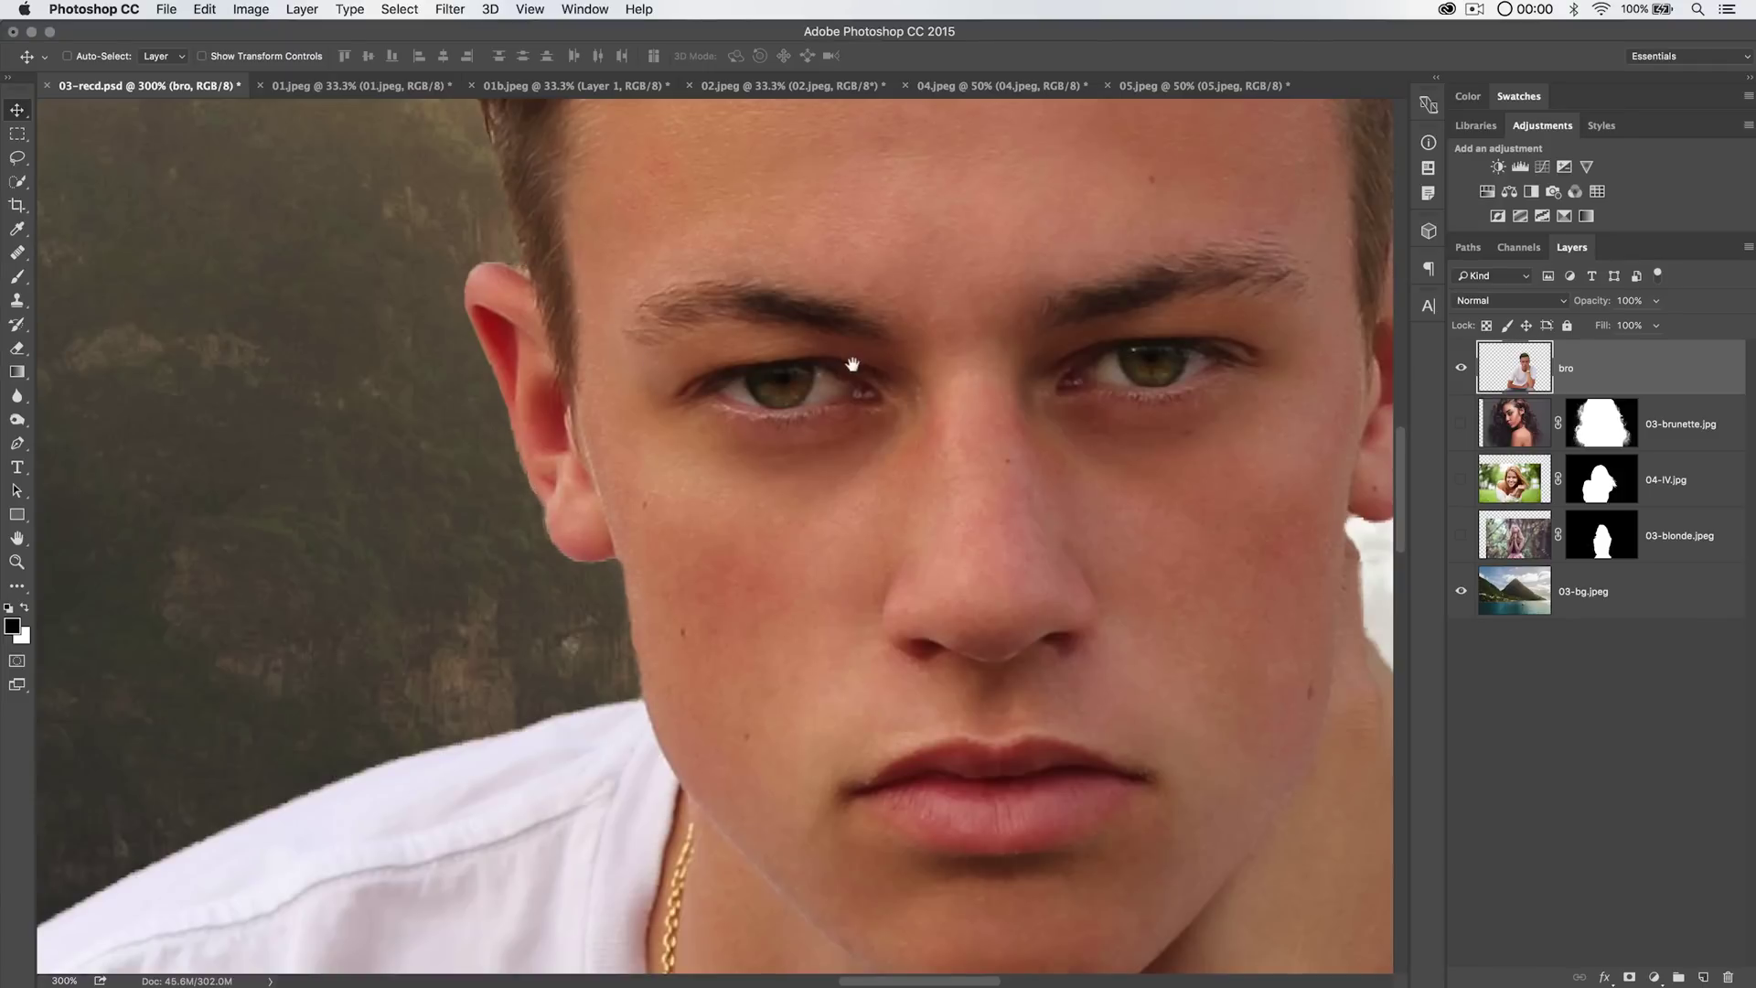
drag(857, 368, 736, 708)
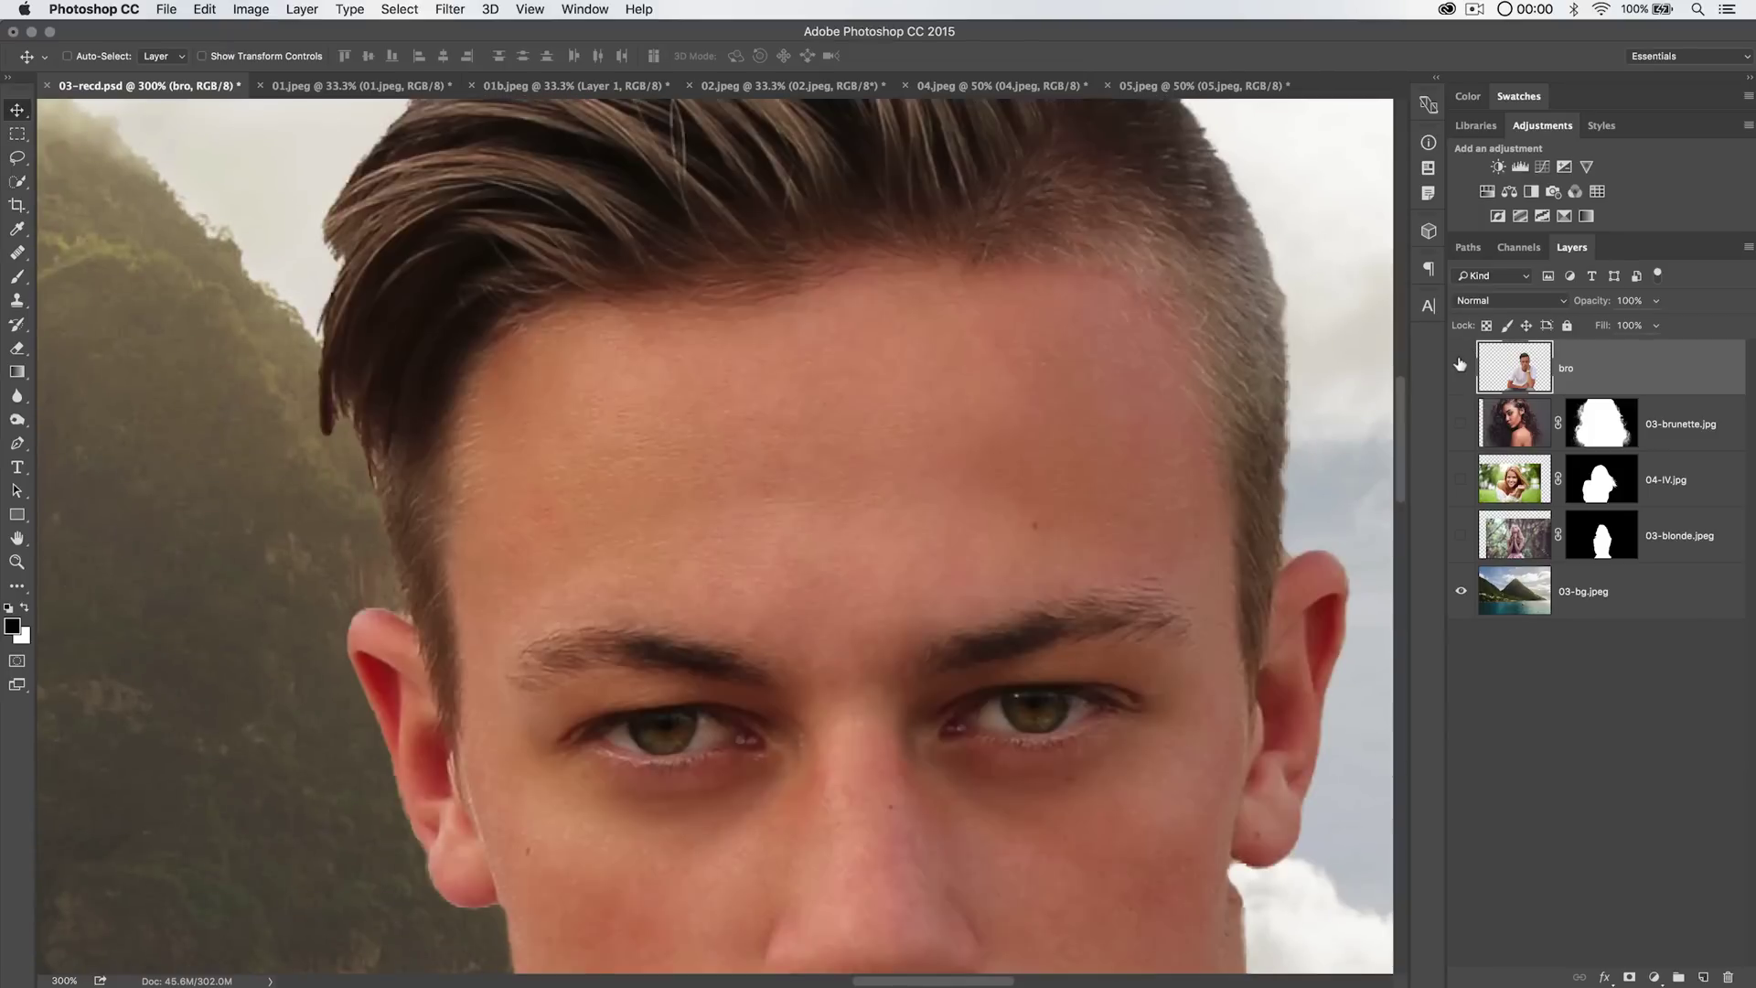
drag(909, 364, 960, 635)
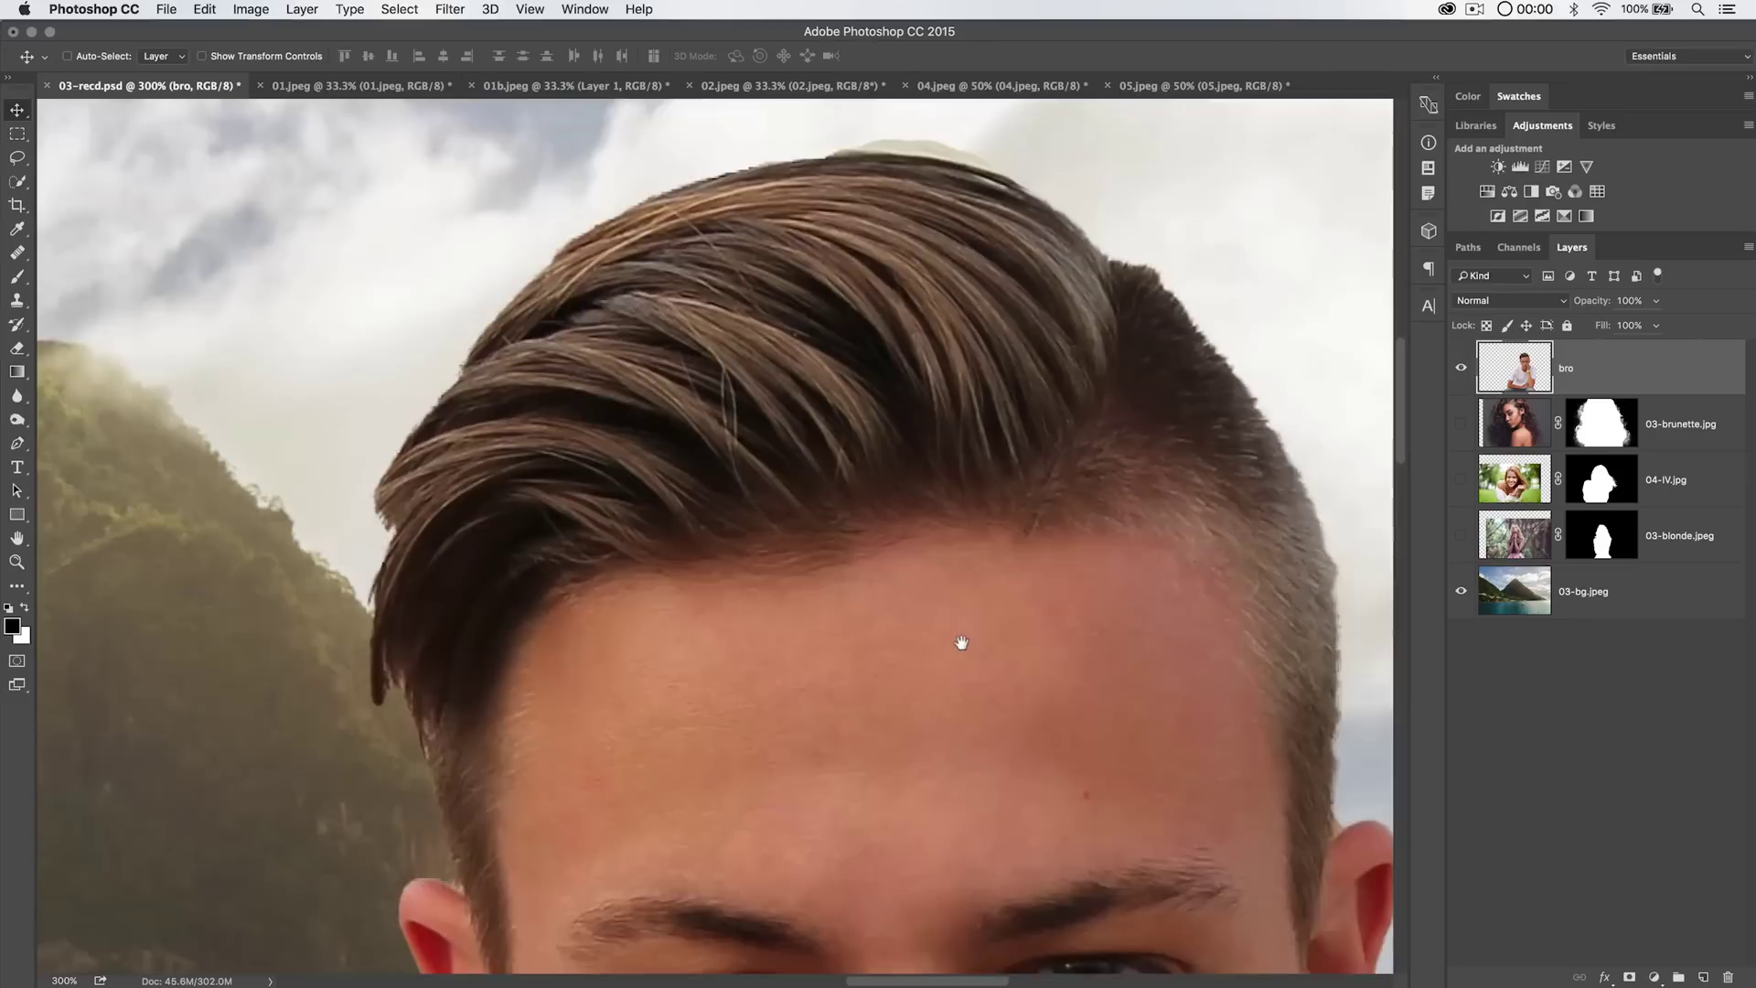
scroll(945, 485, down, 10)
scroll(945, 485, right, 7)
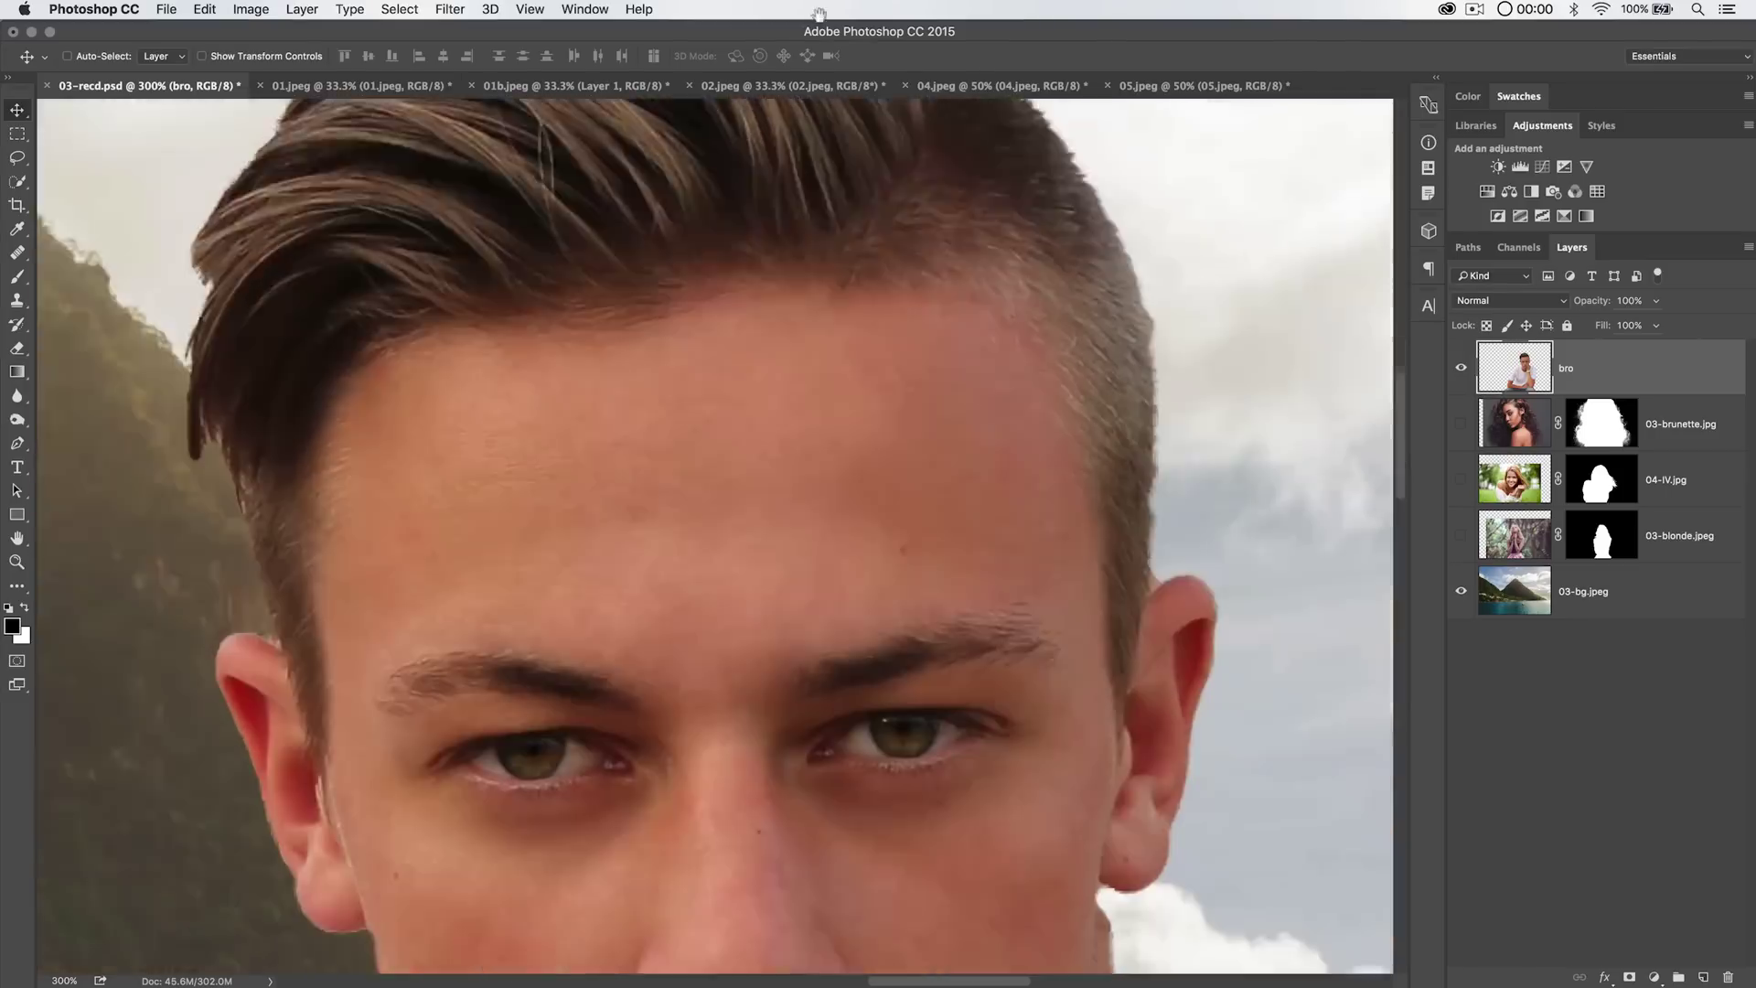
scroll(946, 485, down, 8)
scroll(946, 484, right, 1)
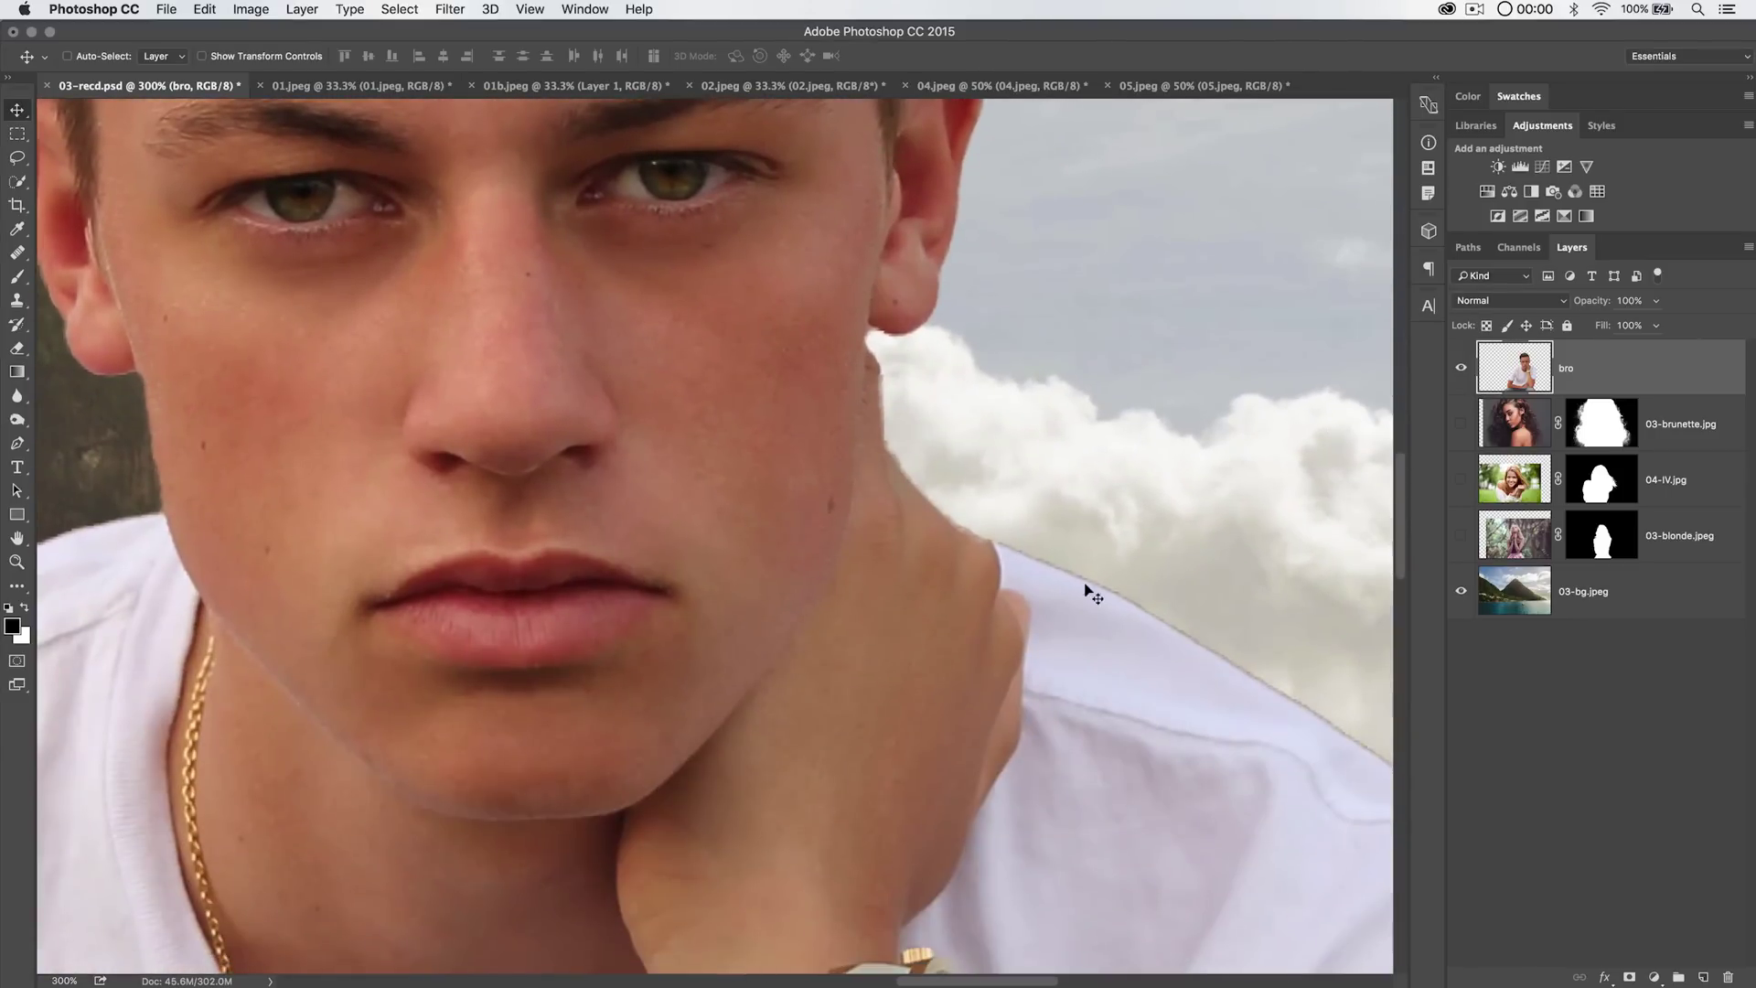
drag(635, 506, 1270, 607)
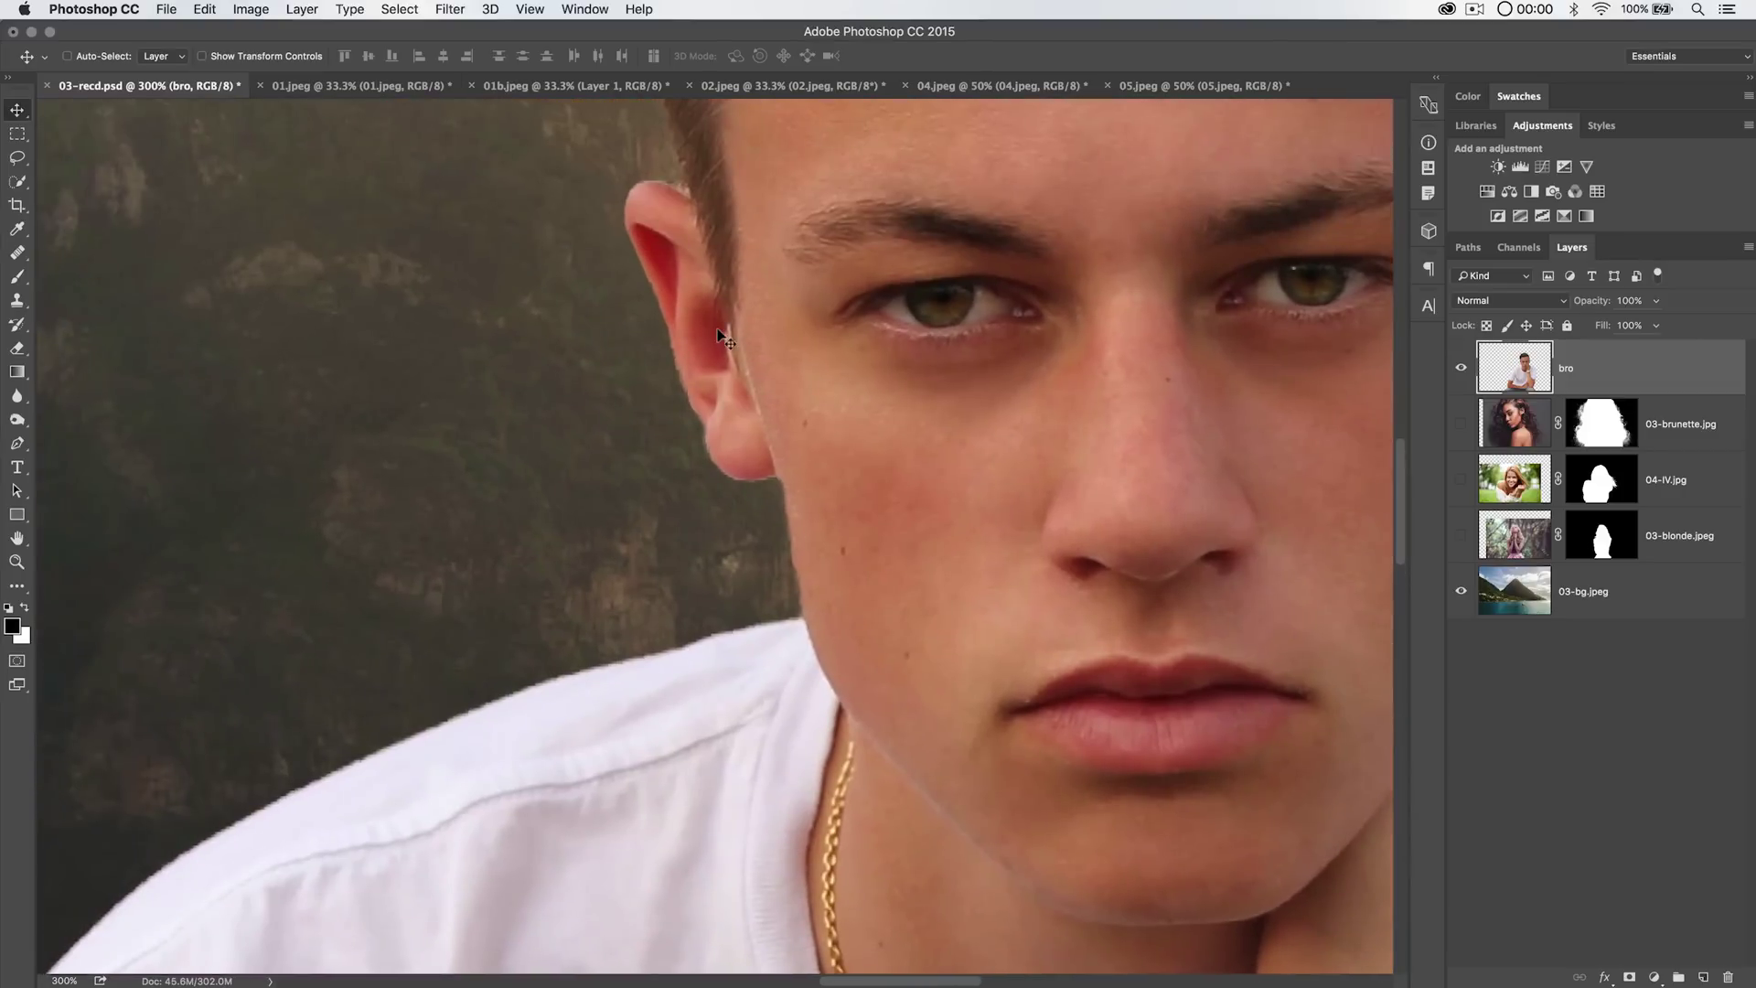
Defringe the boy's cut-out layer with a width of 3 pixels.
click(304, 9)
mouse_move(428, 731)
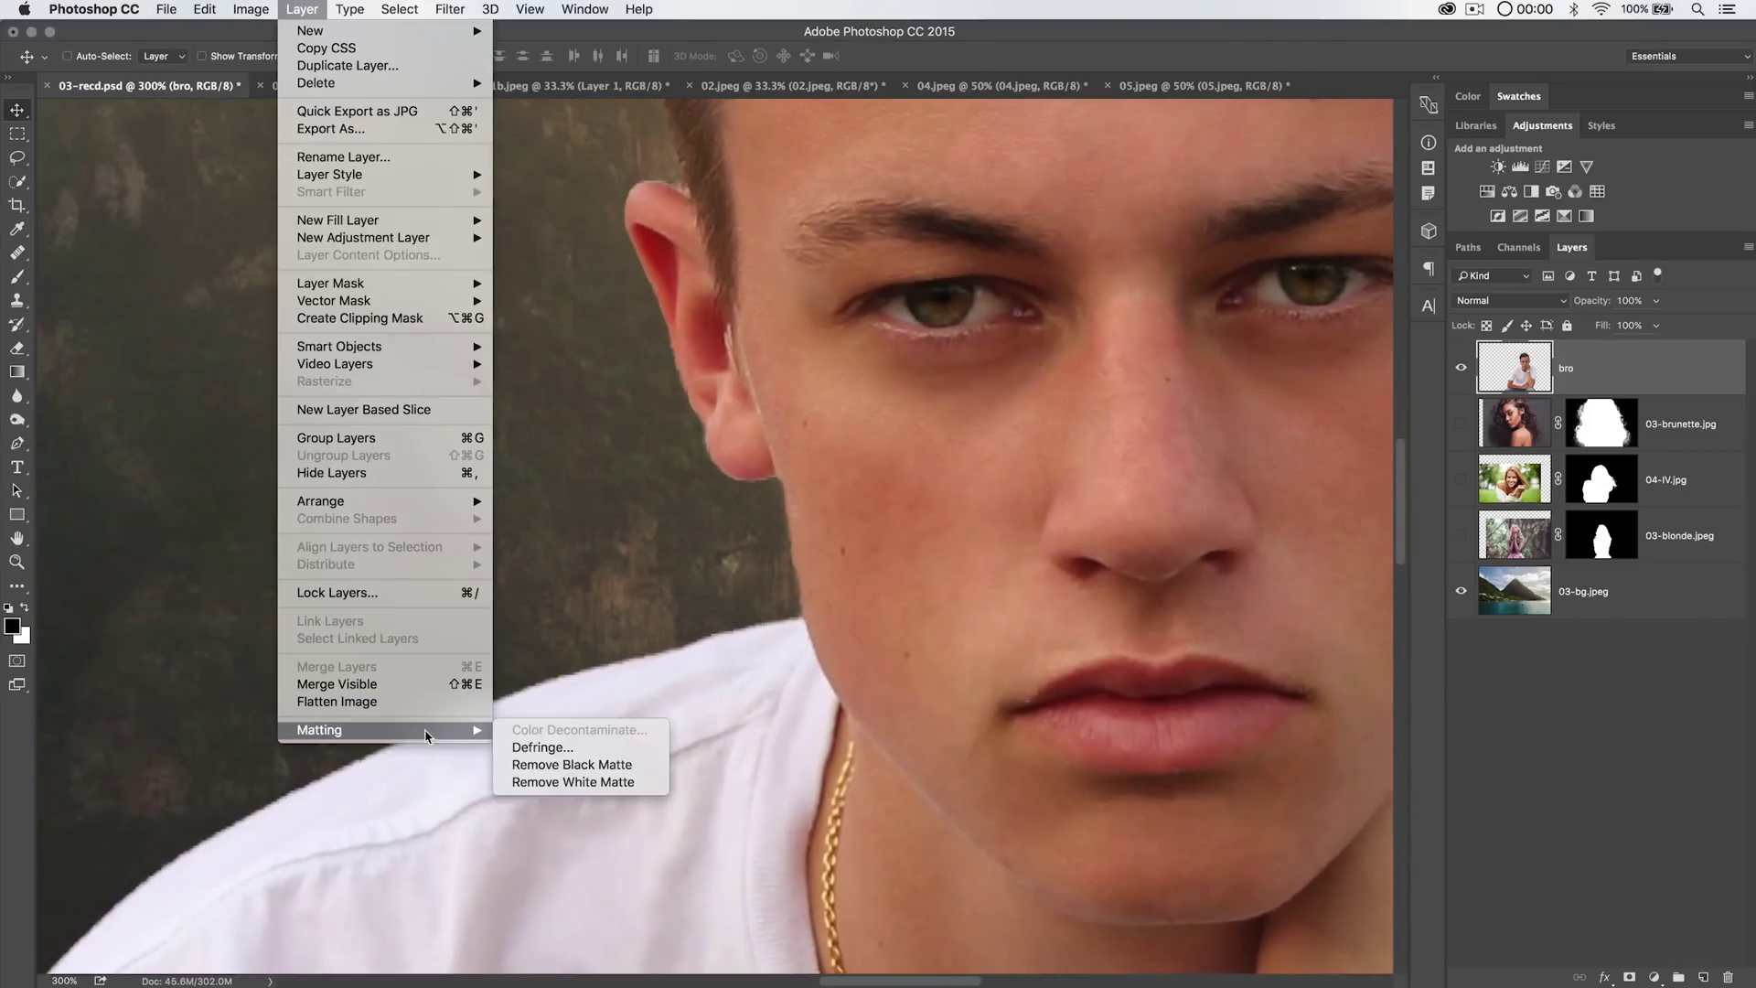
click(547, 748)
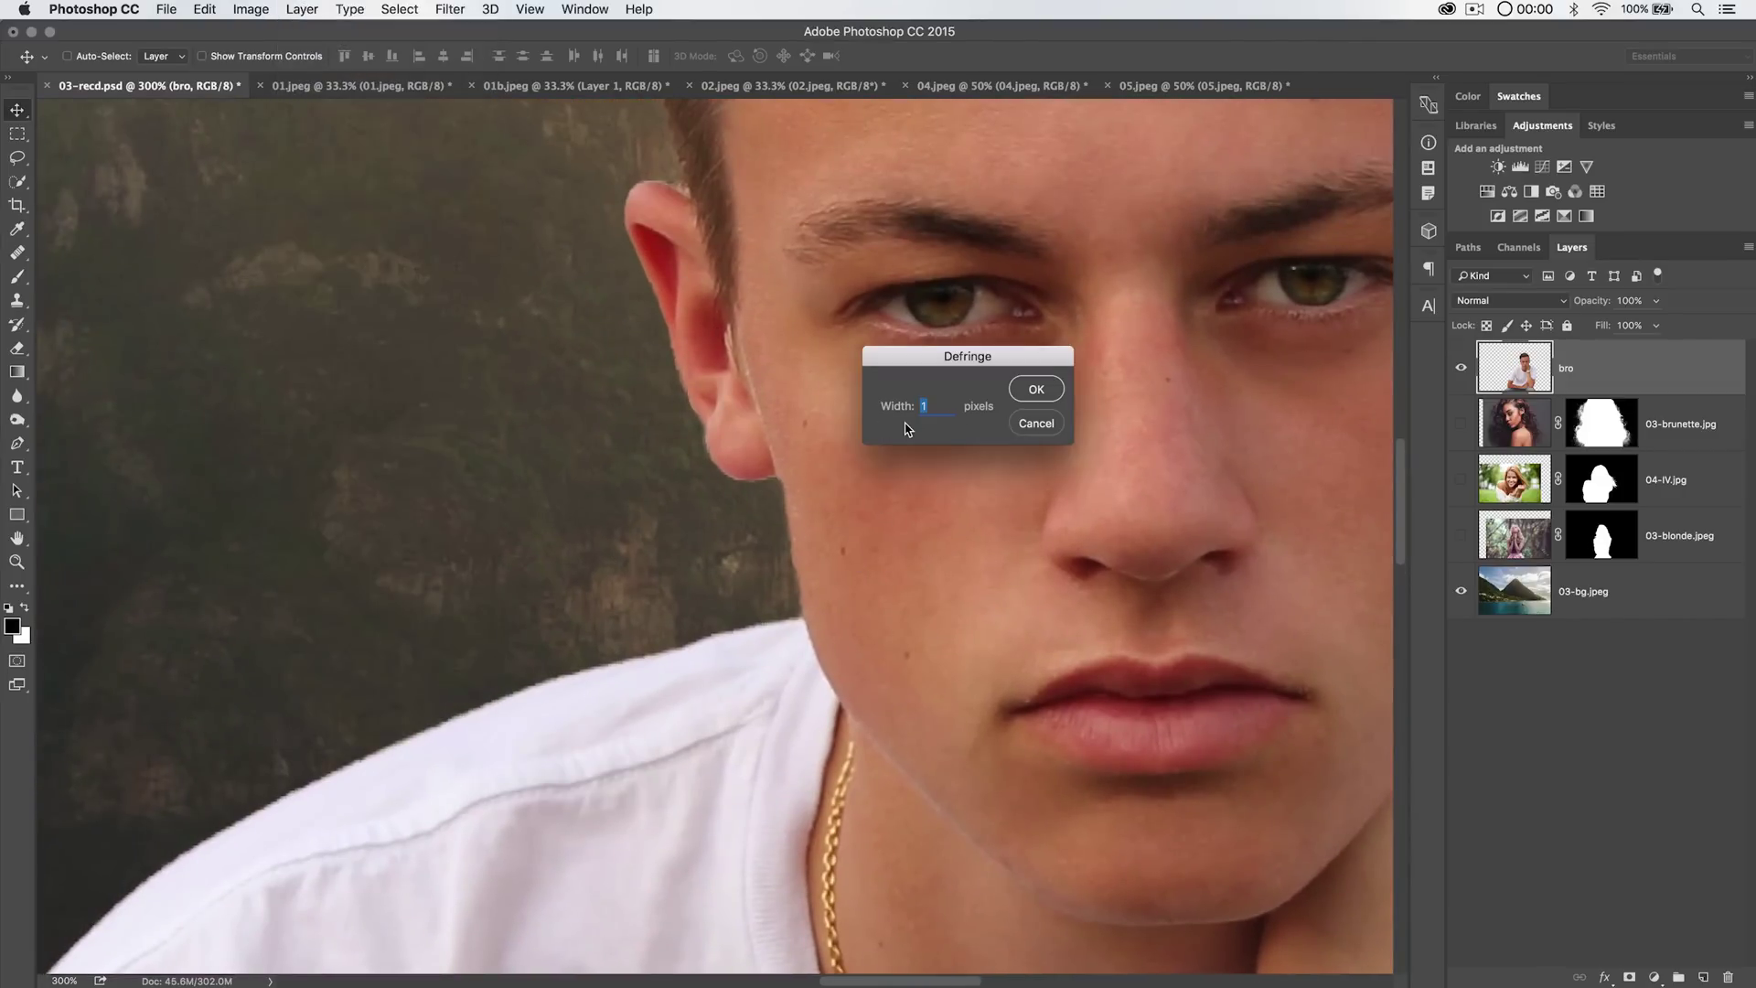
text(3)
click(1035, 390)
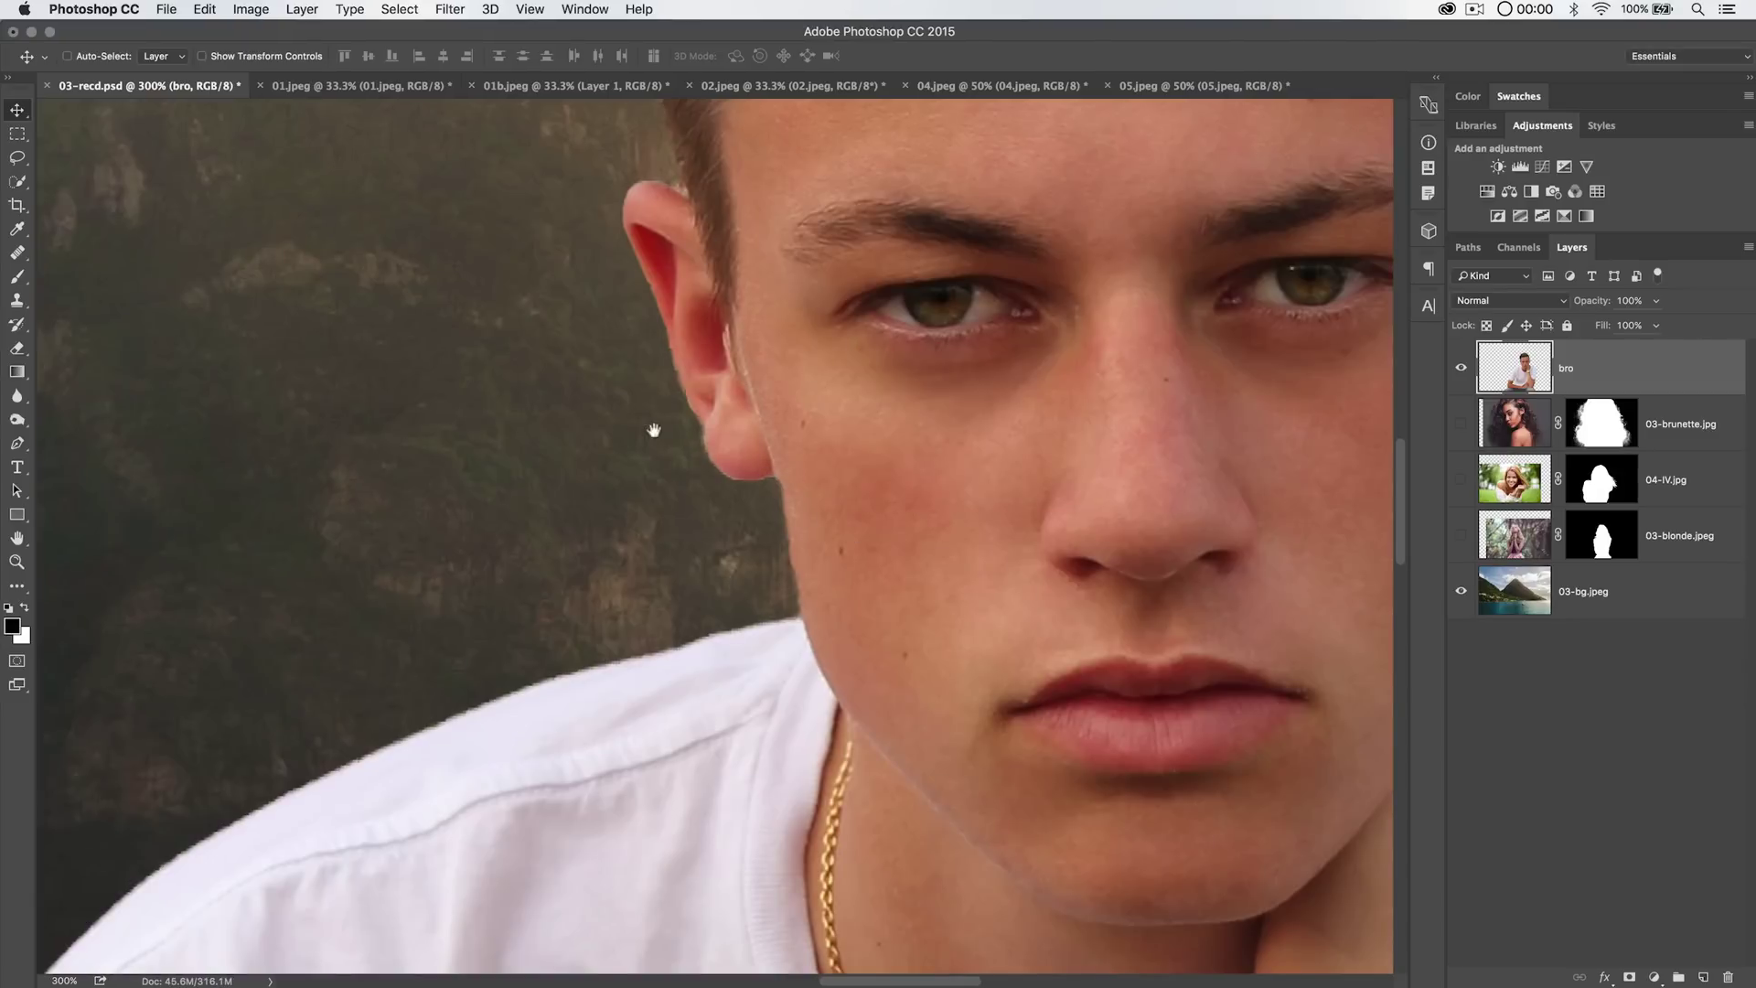
Check the shoulder, sleeve and arm edges, then zoom out to the whole composite.
drag(1281, 695, 827, 479)
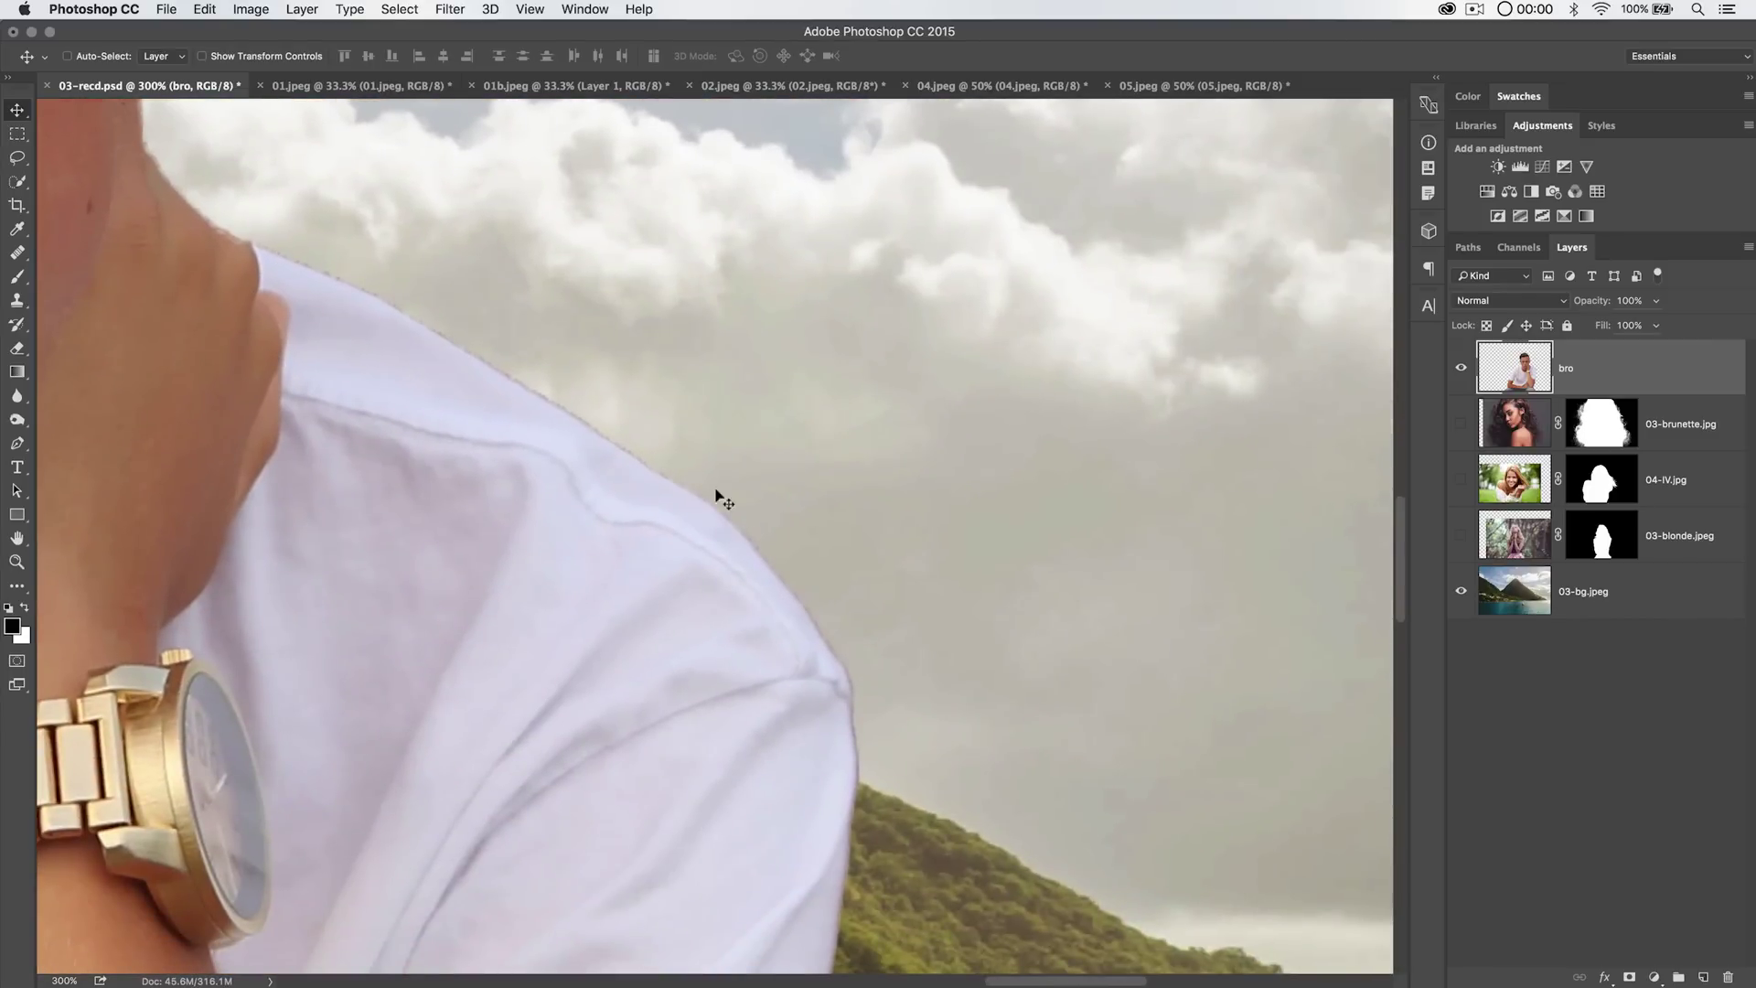
drag(820, 670, 766, 320)
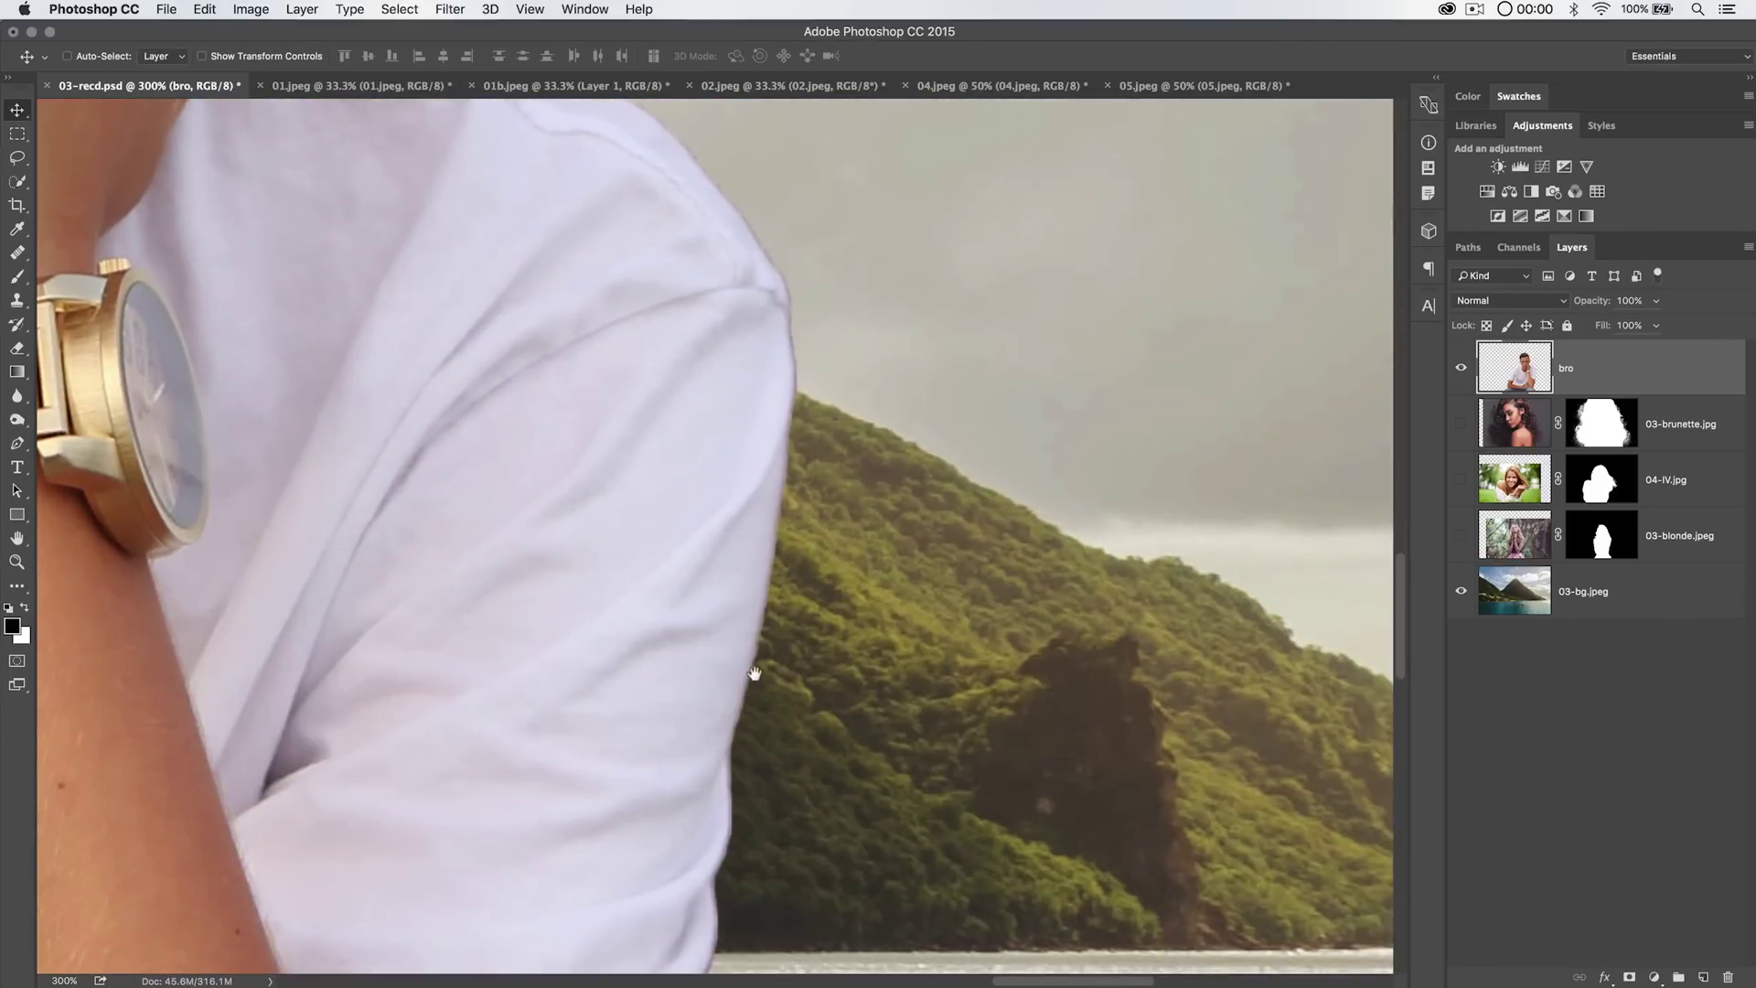
drag(755, 680, 827, 347)
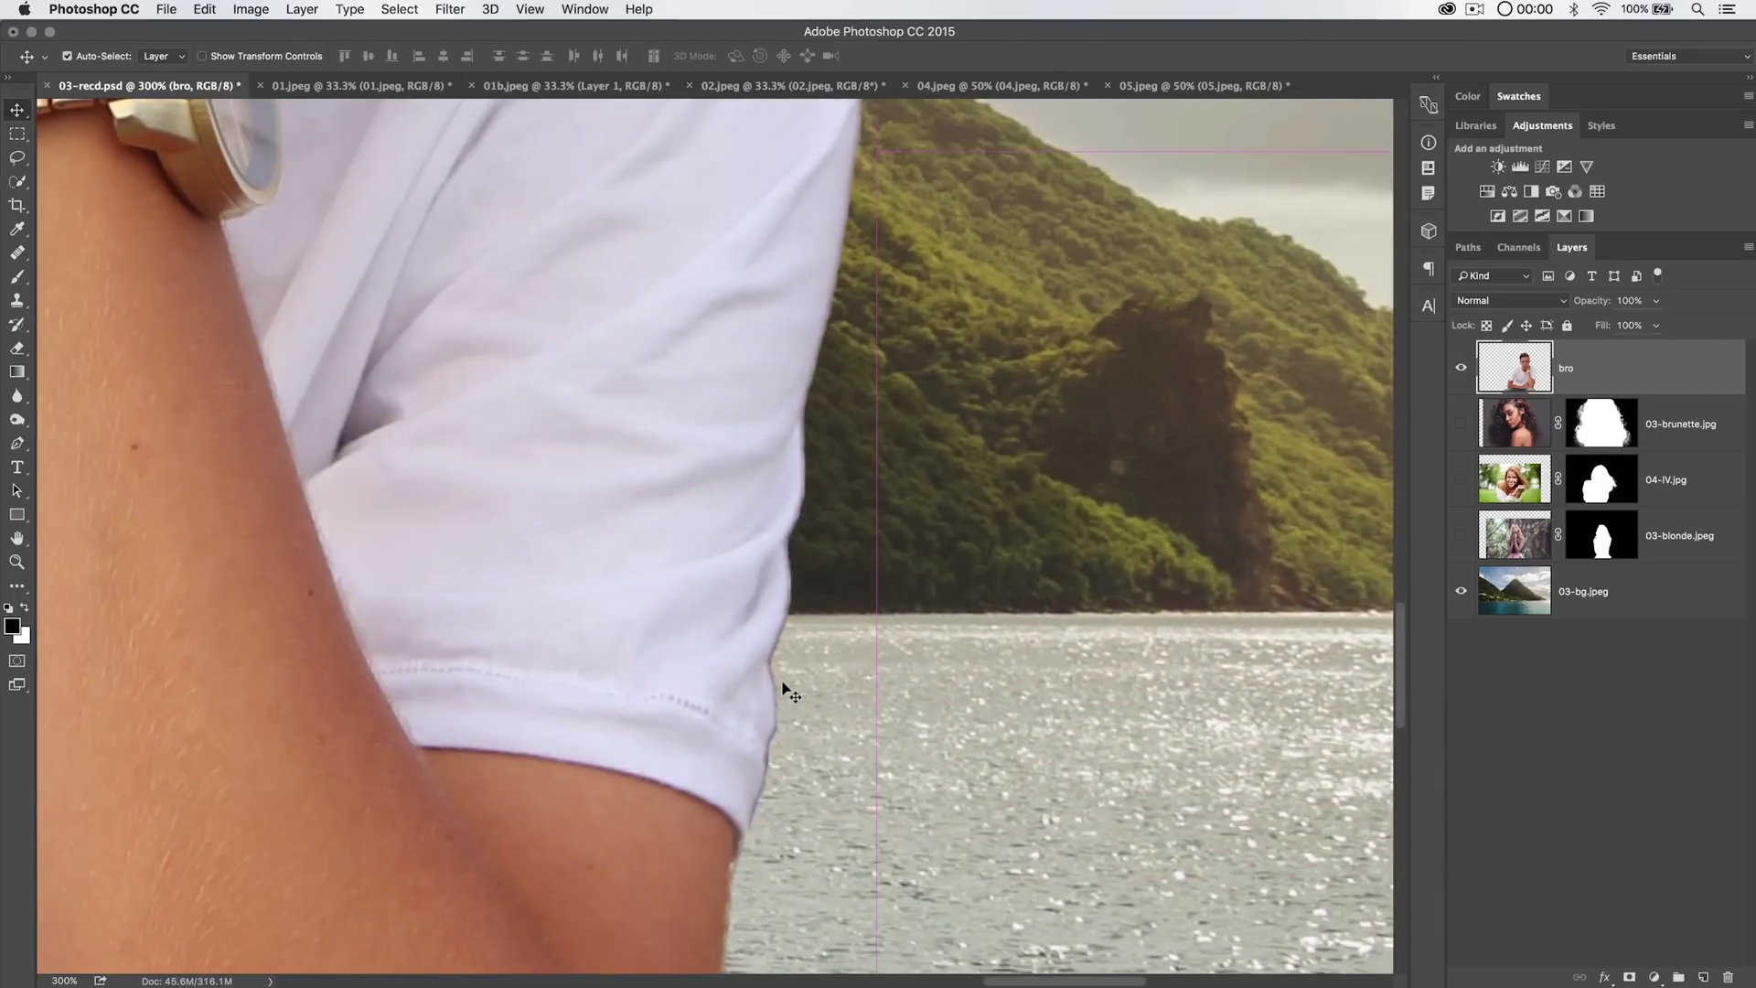
key(super+minus)
key(super+minus)
key(super+minus)
key(super+minus)
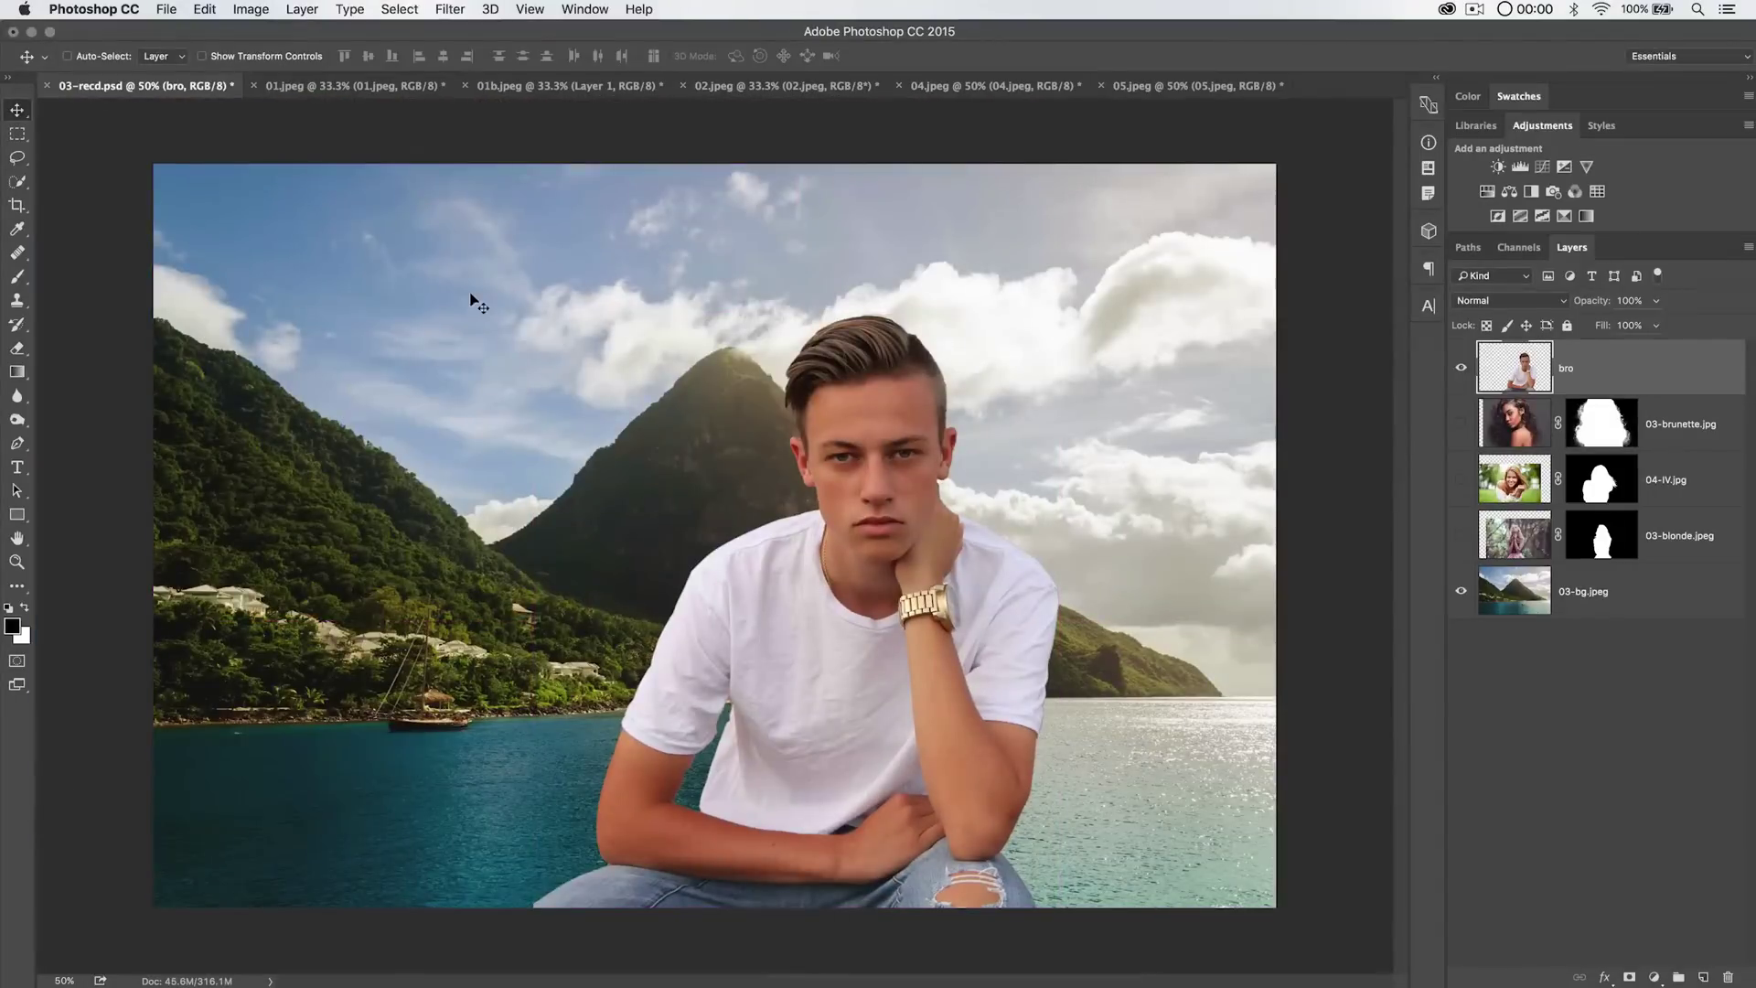
Pick the Quick Selection tool, hide the bro layer, and show and select 03-brunette.jpg.
drag(17, 181, 78, 180)
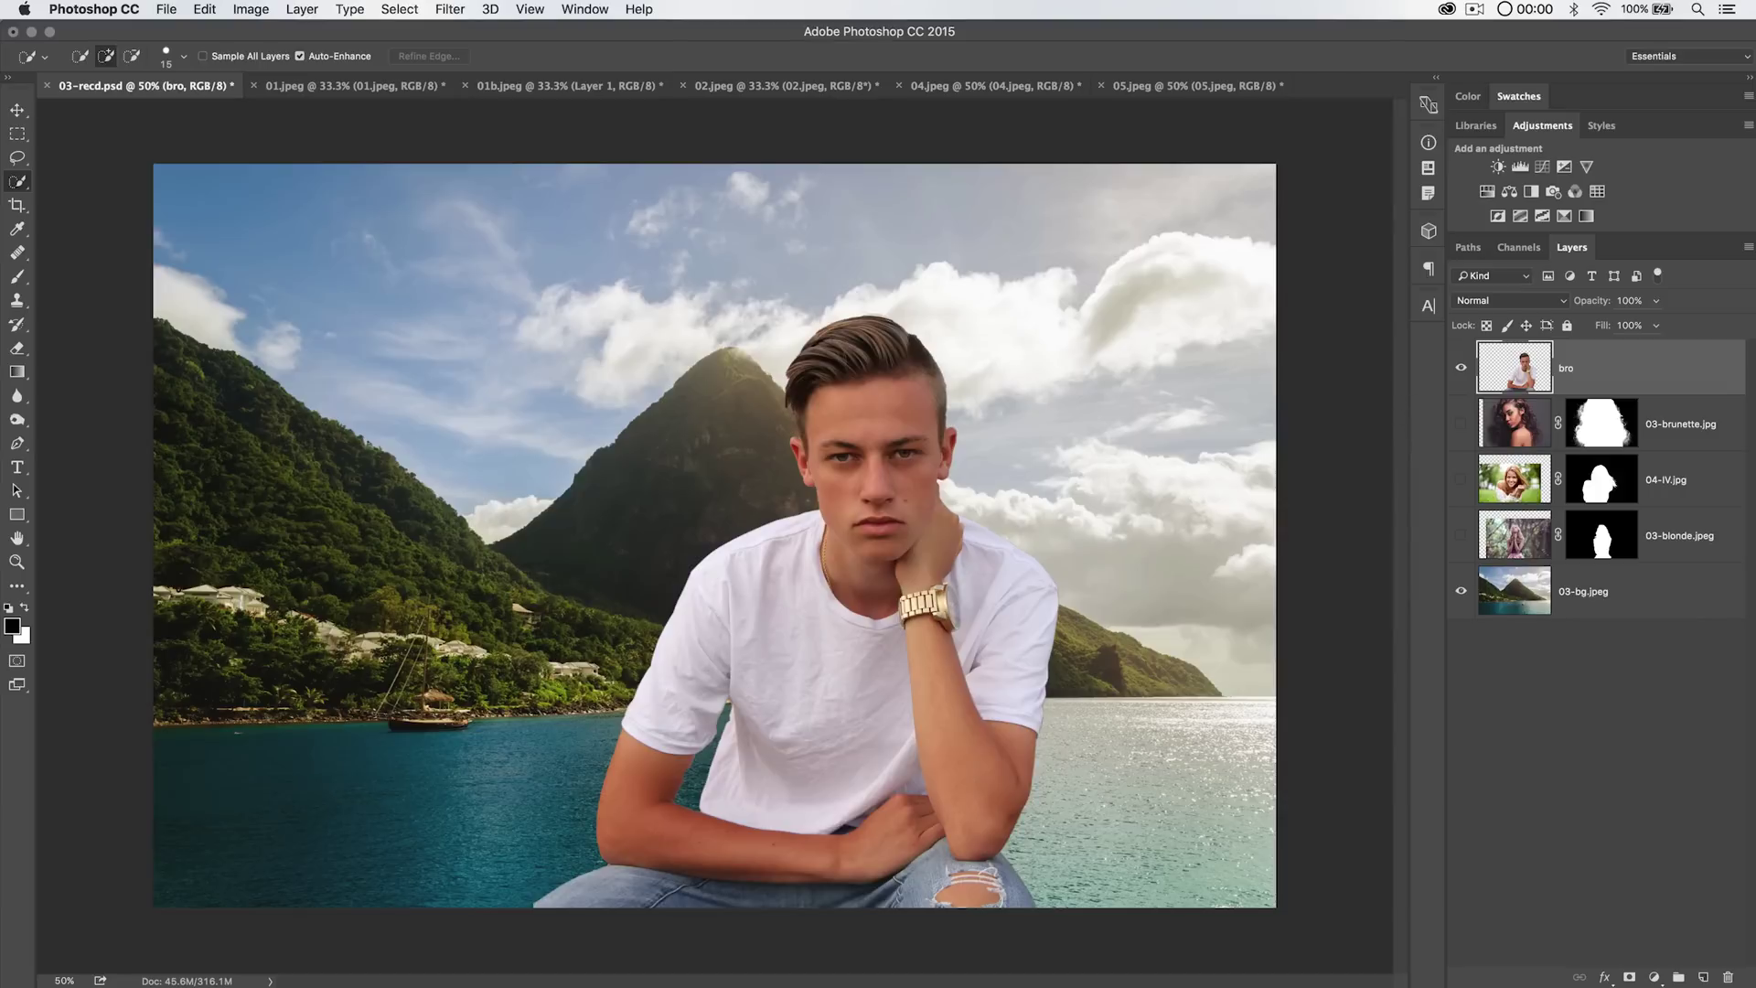
click(1460, 365)
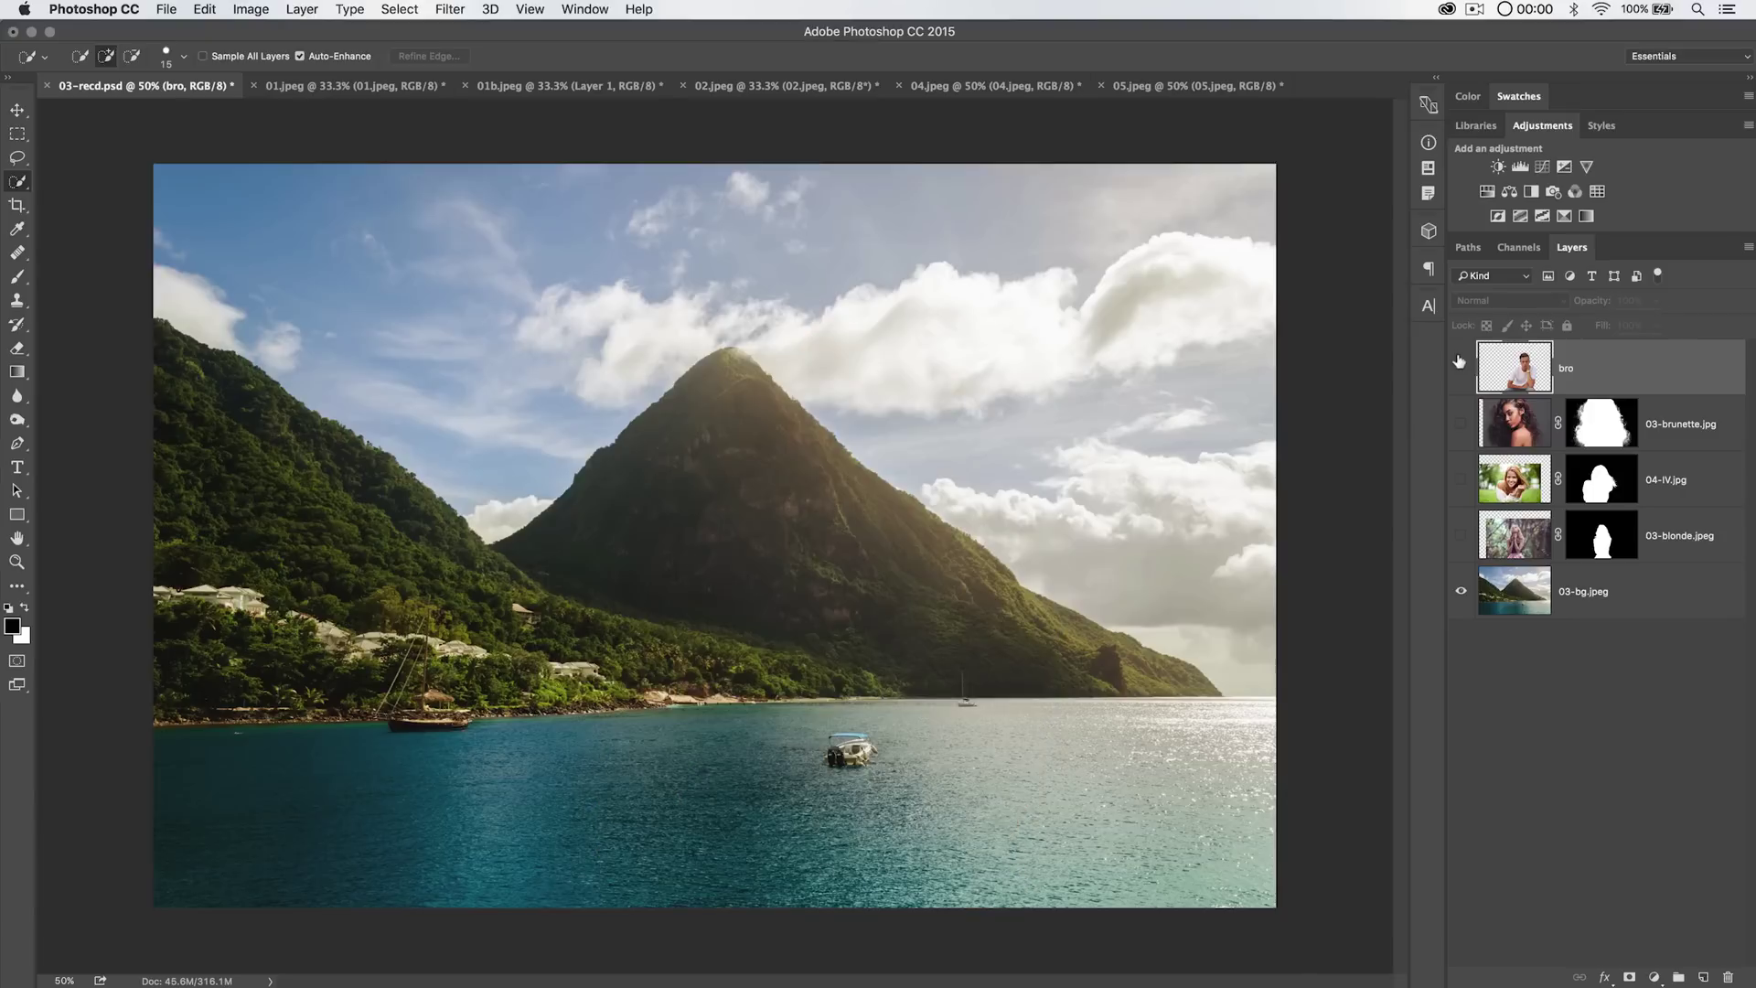
click(1461, 423)
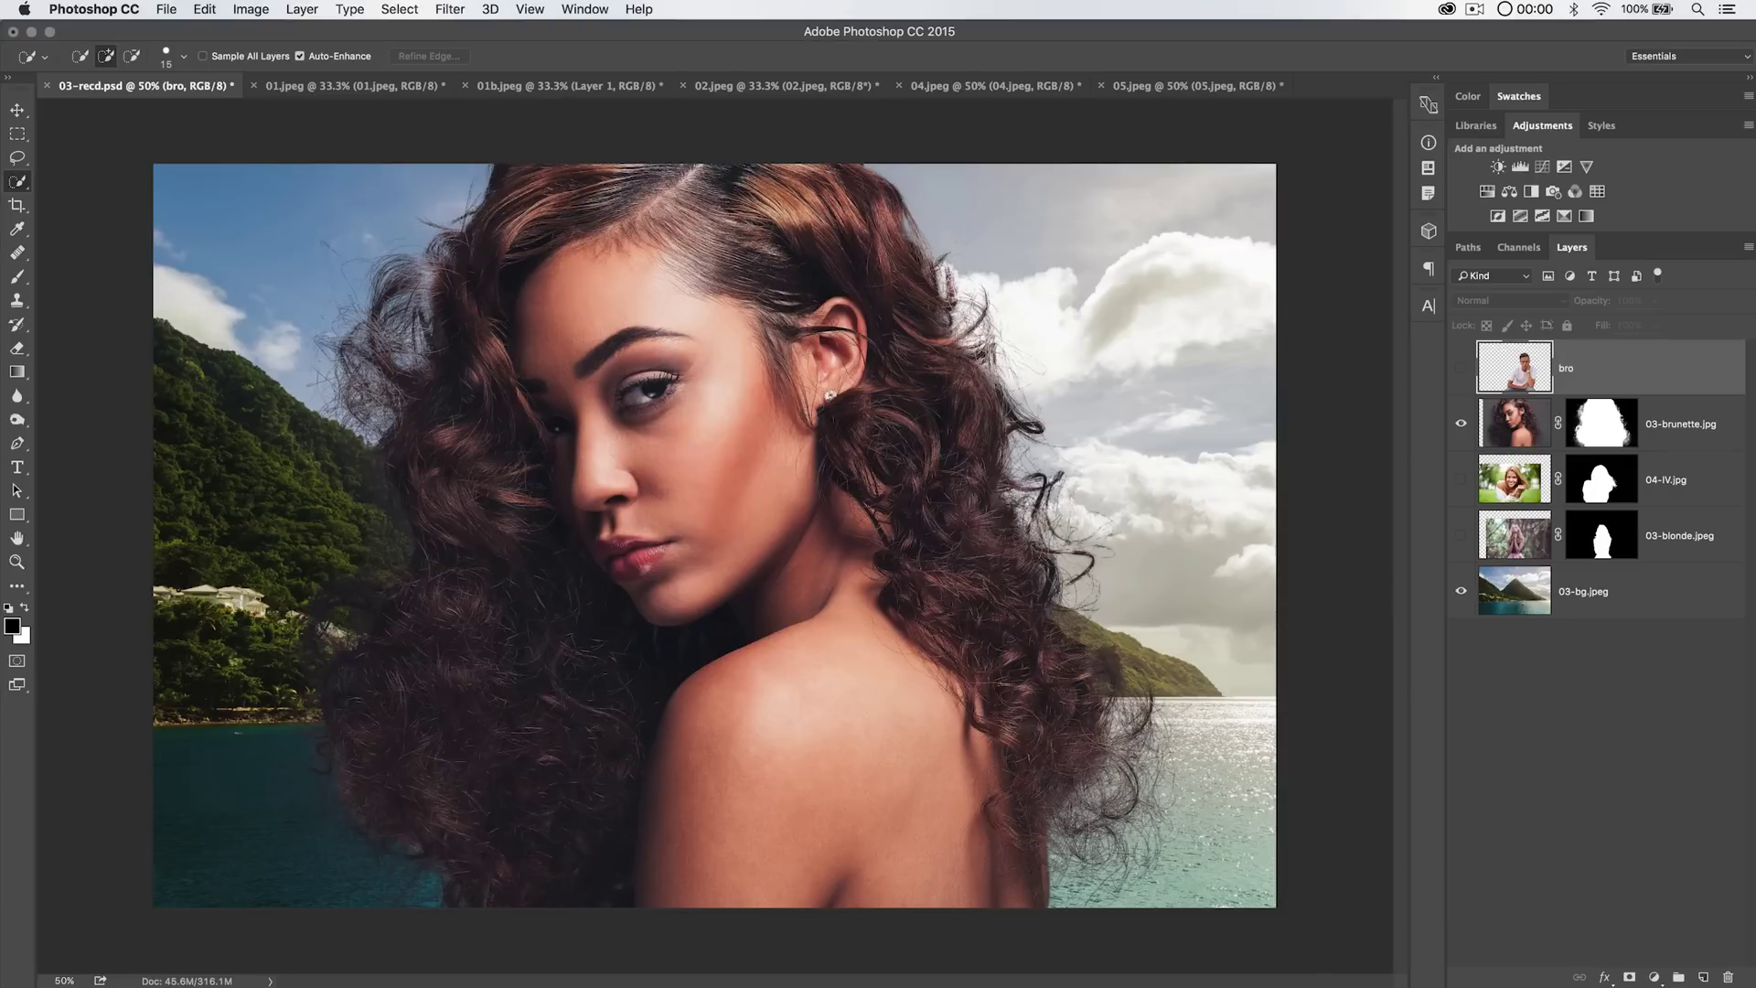
click(1510, 433)
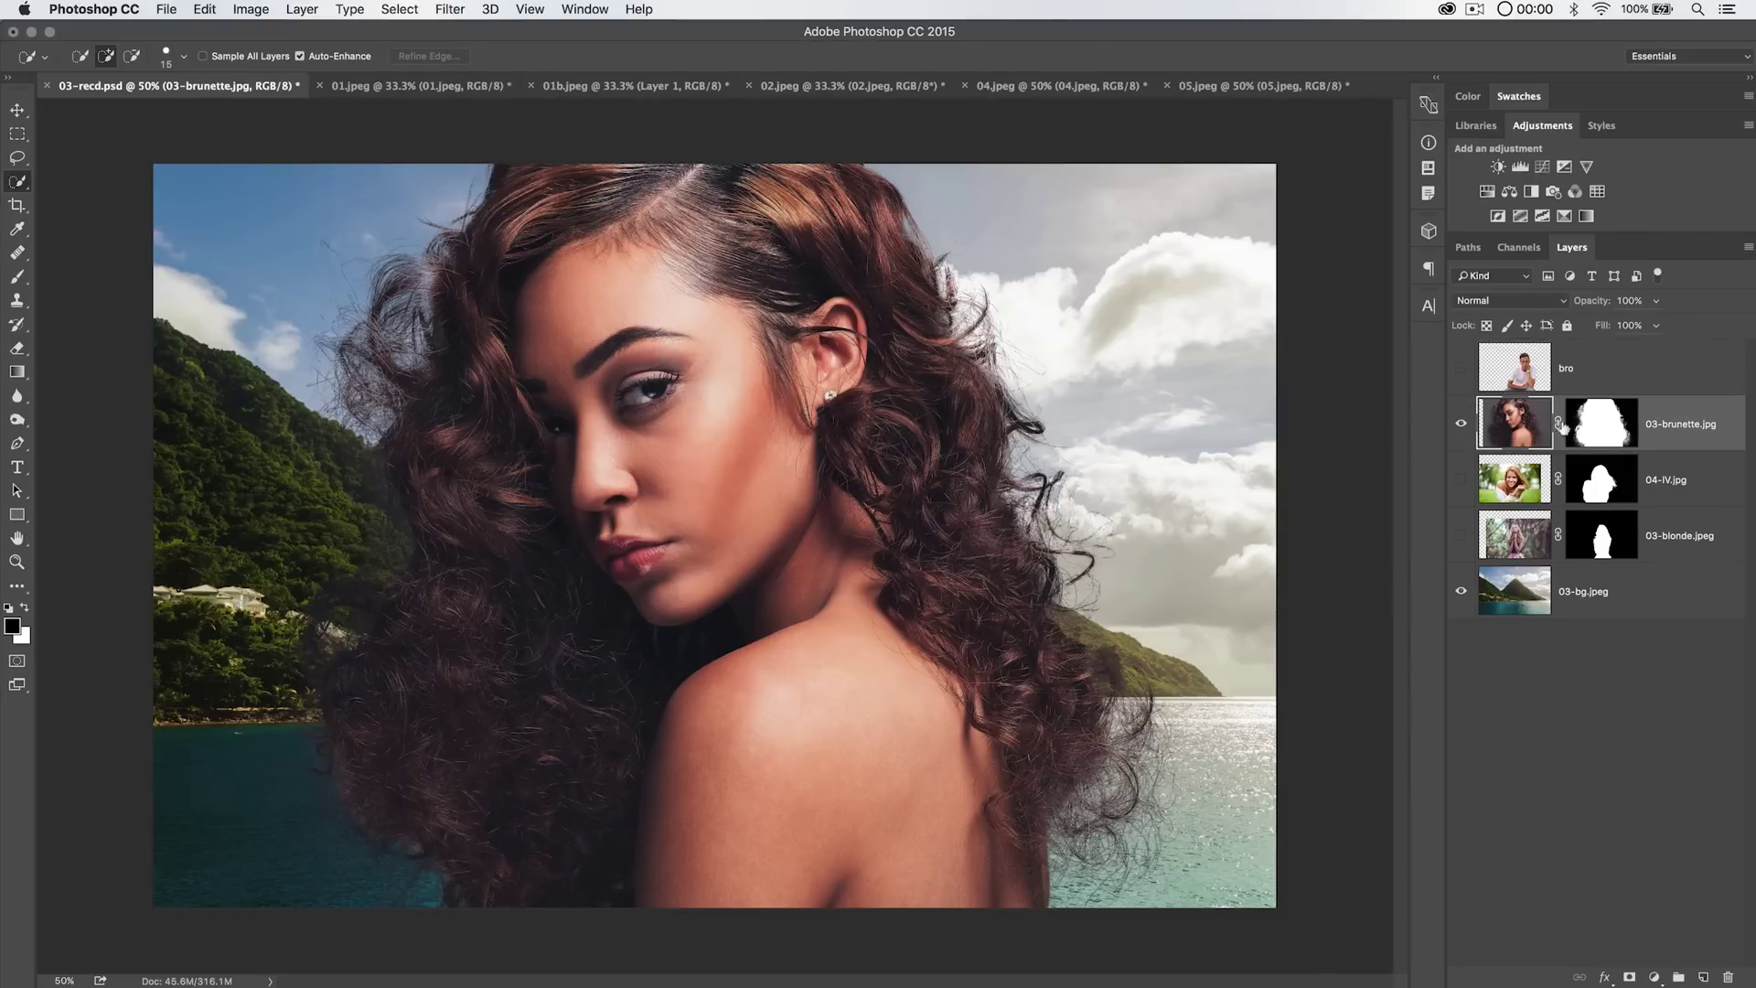
click(304, 11)
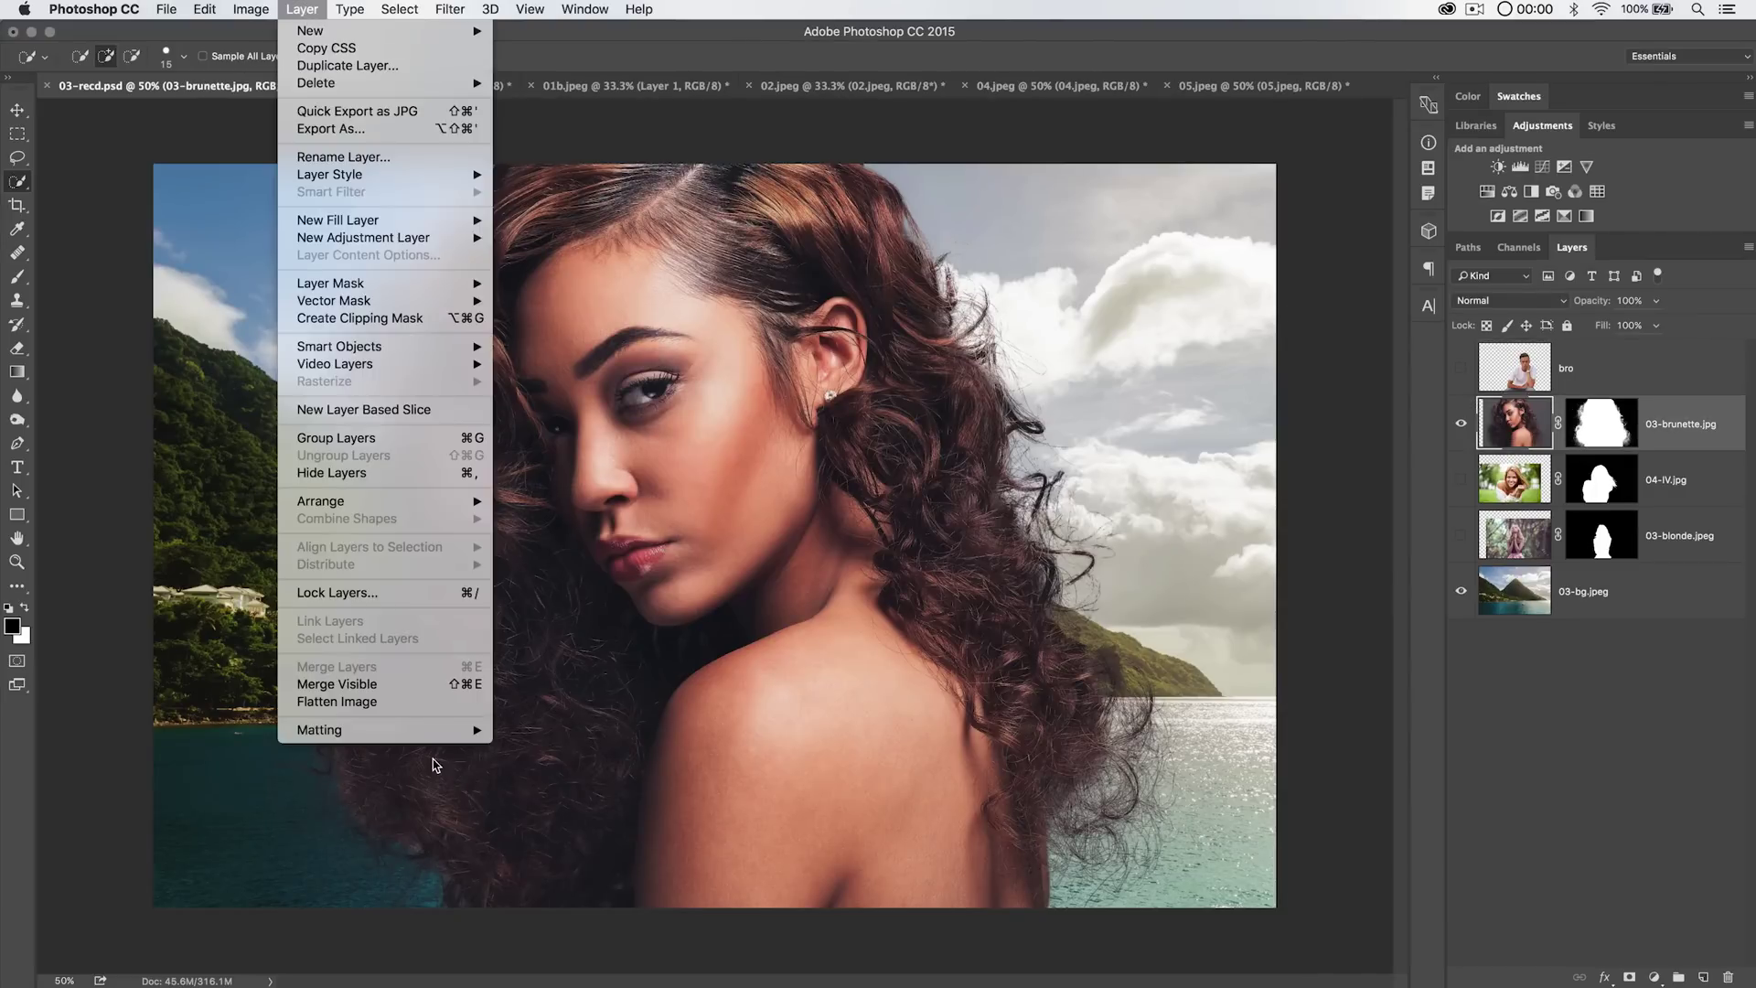
mouse_move(421, 730)
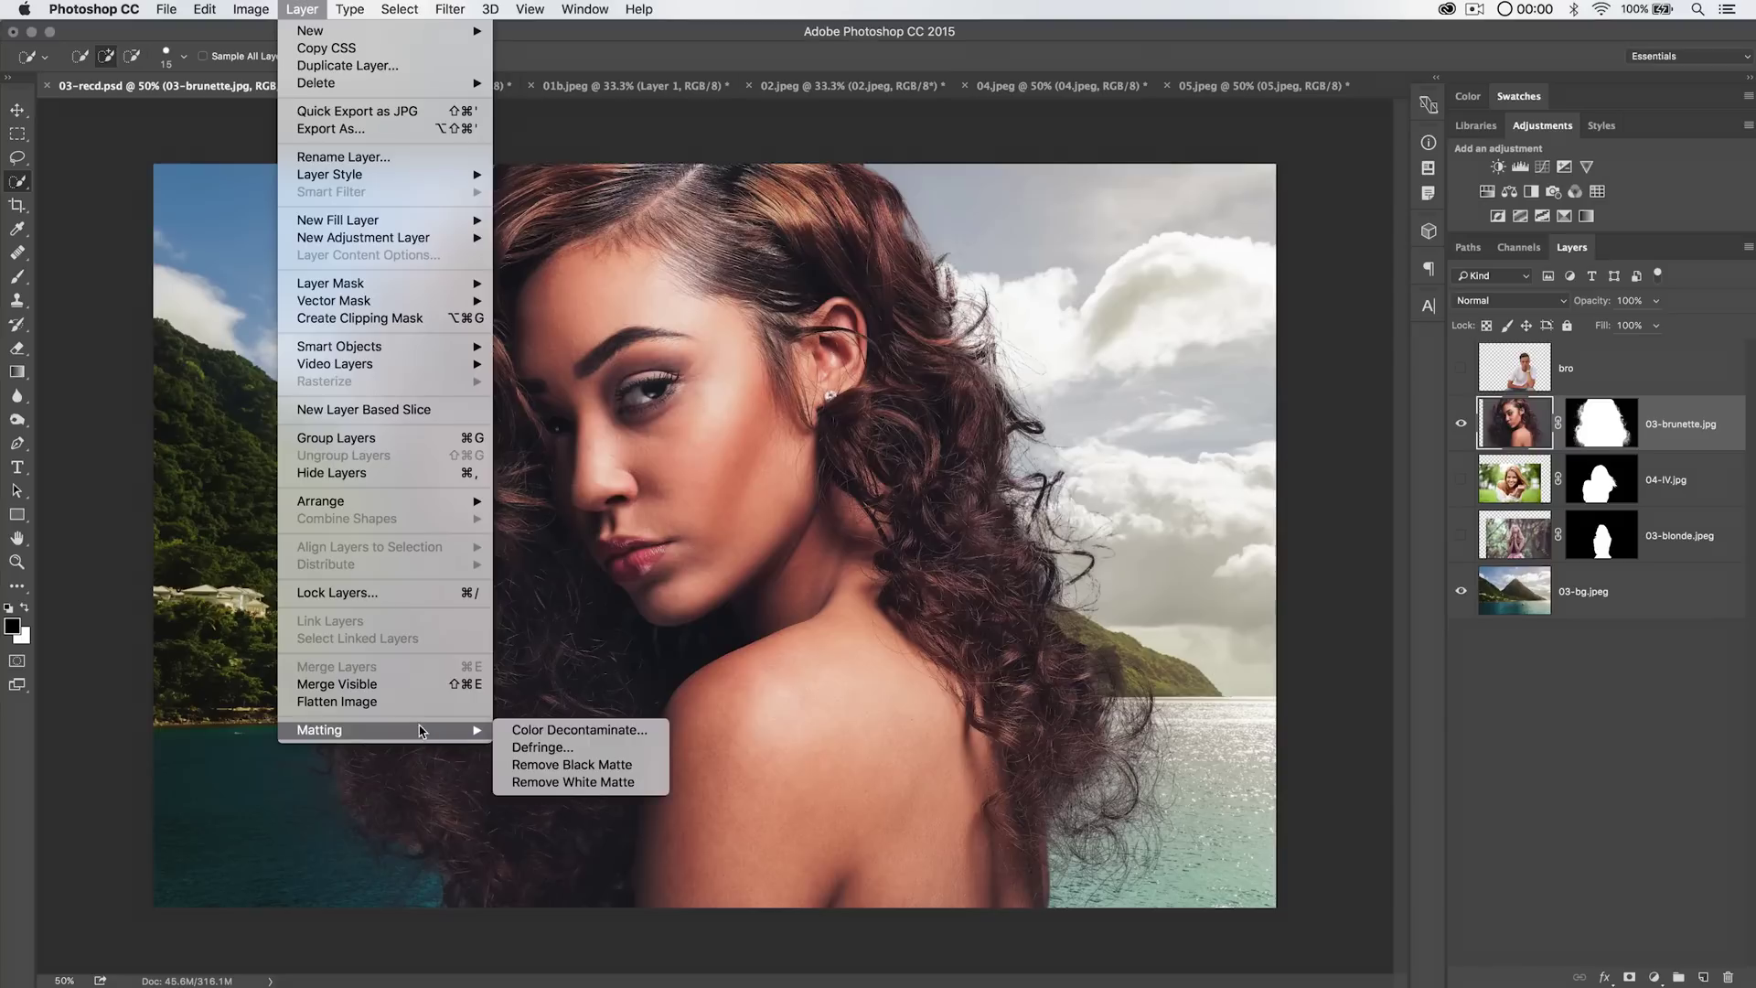
click(556, 730)
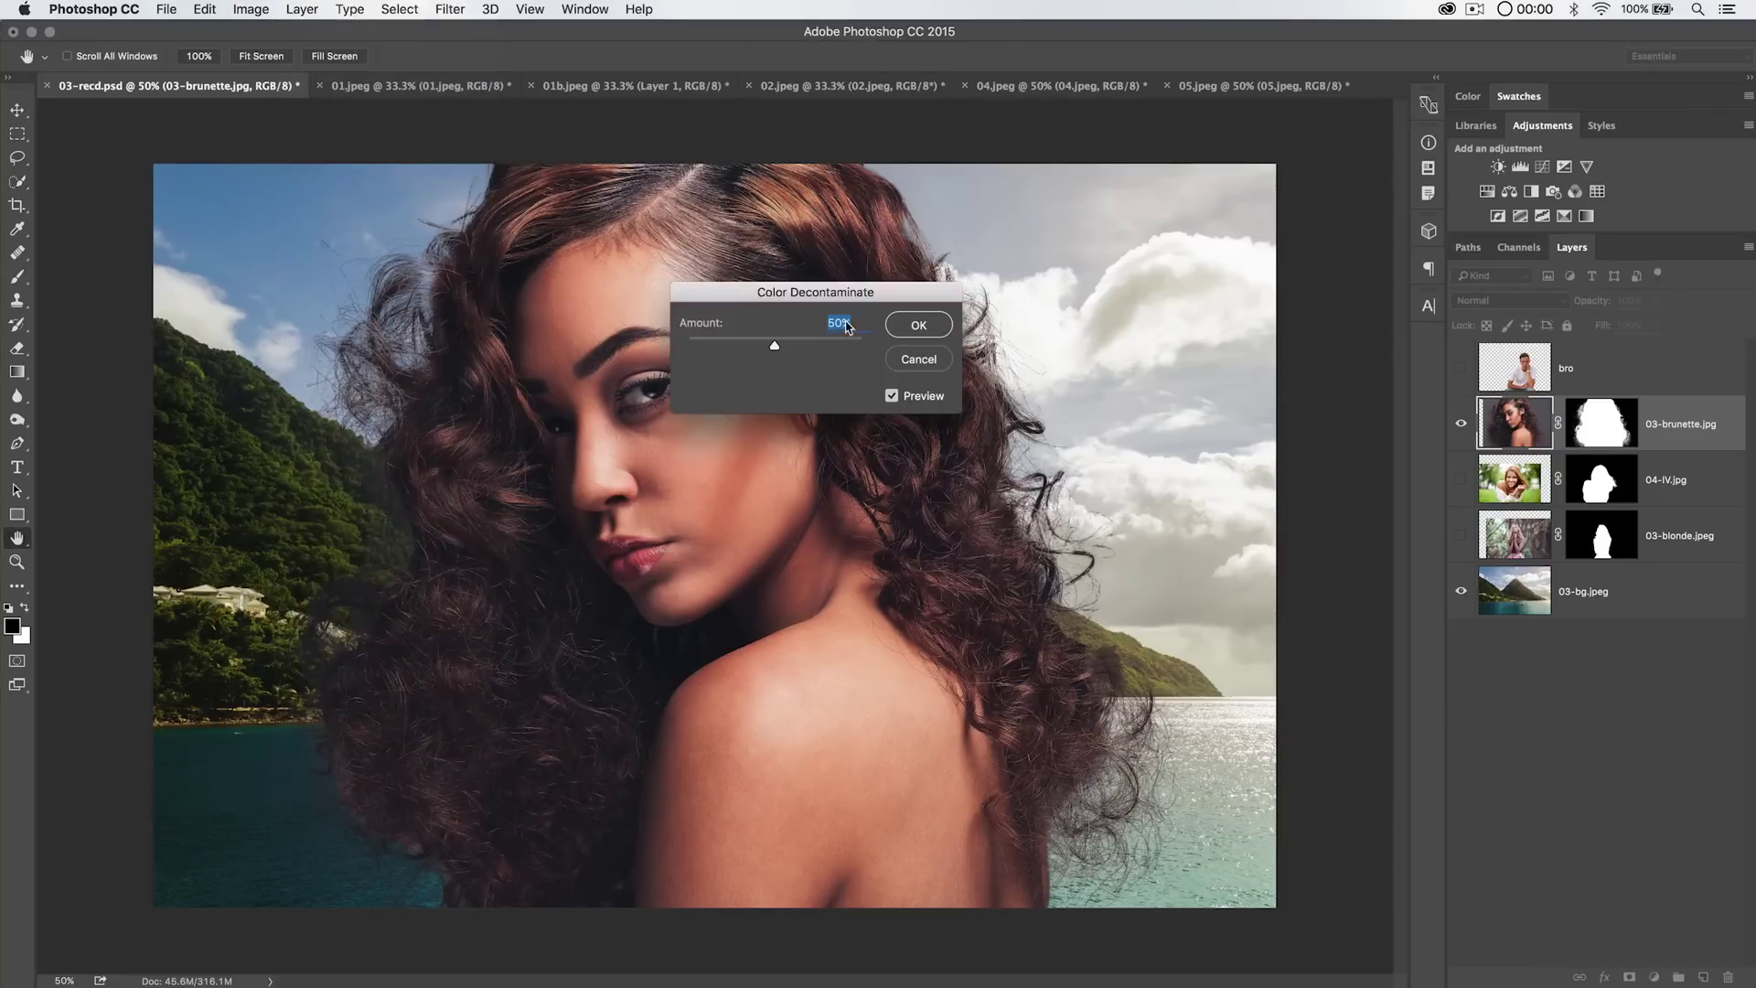
drag(878, 291, 1084, 289)
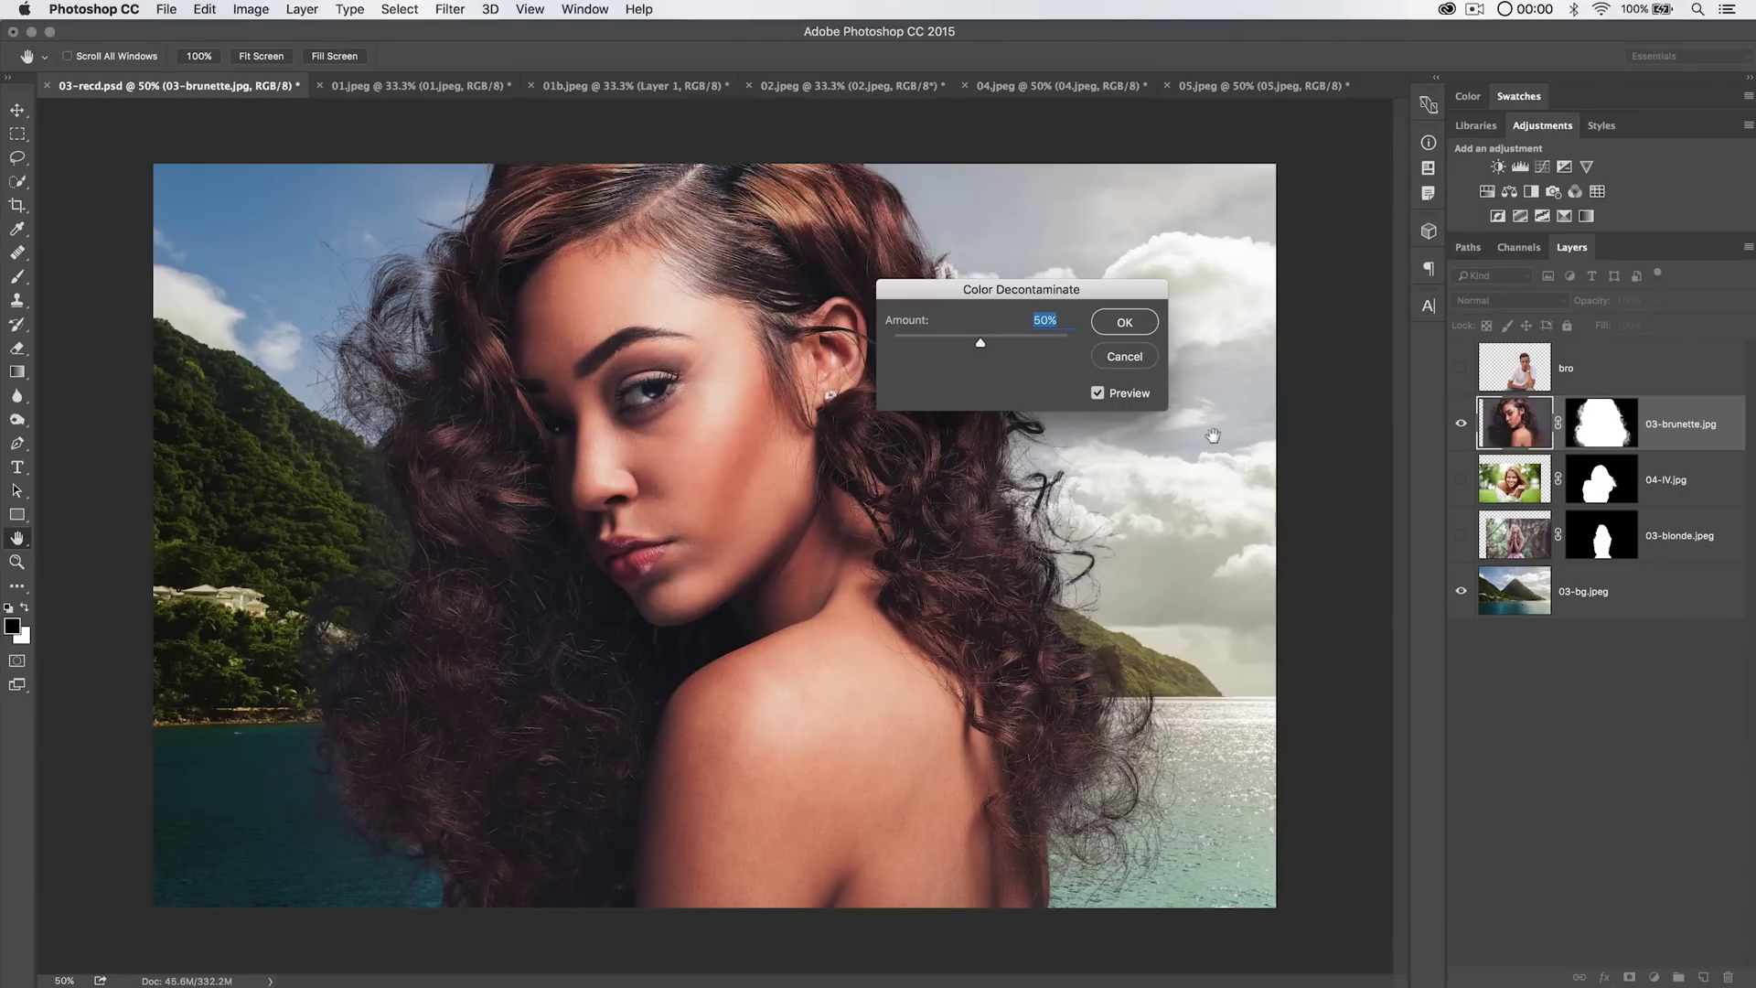
drag(961, 346, 887, 343)
drag(895, 346, 1103, 343)
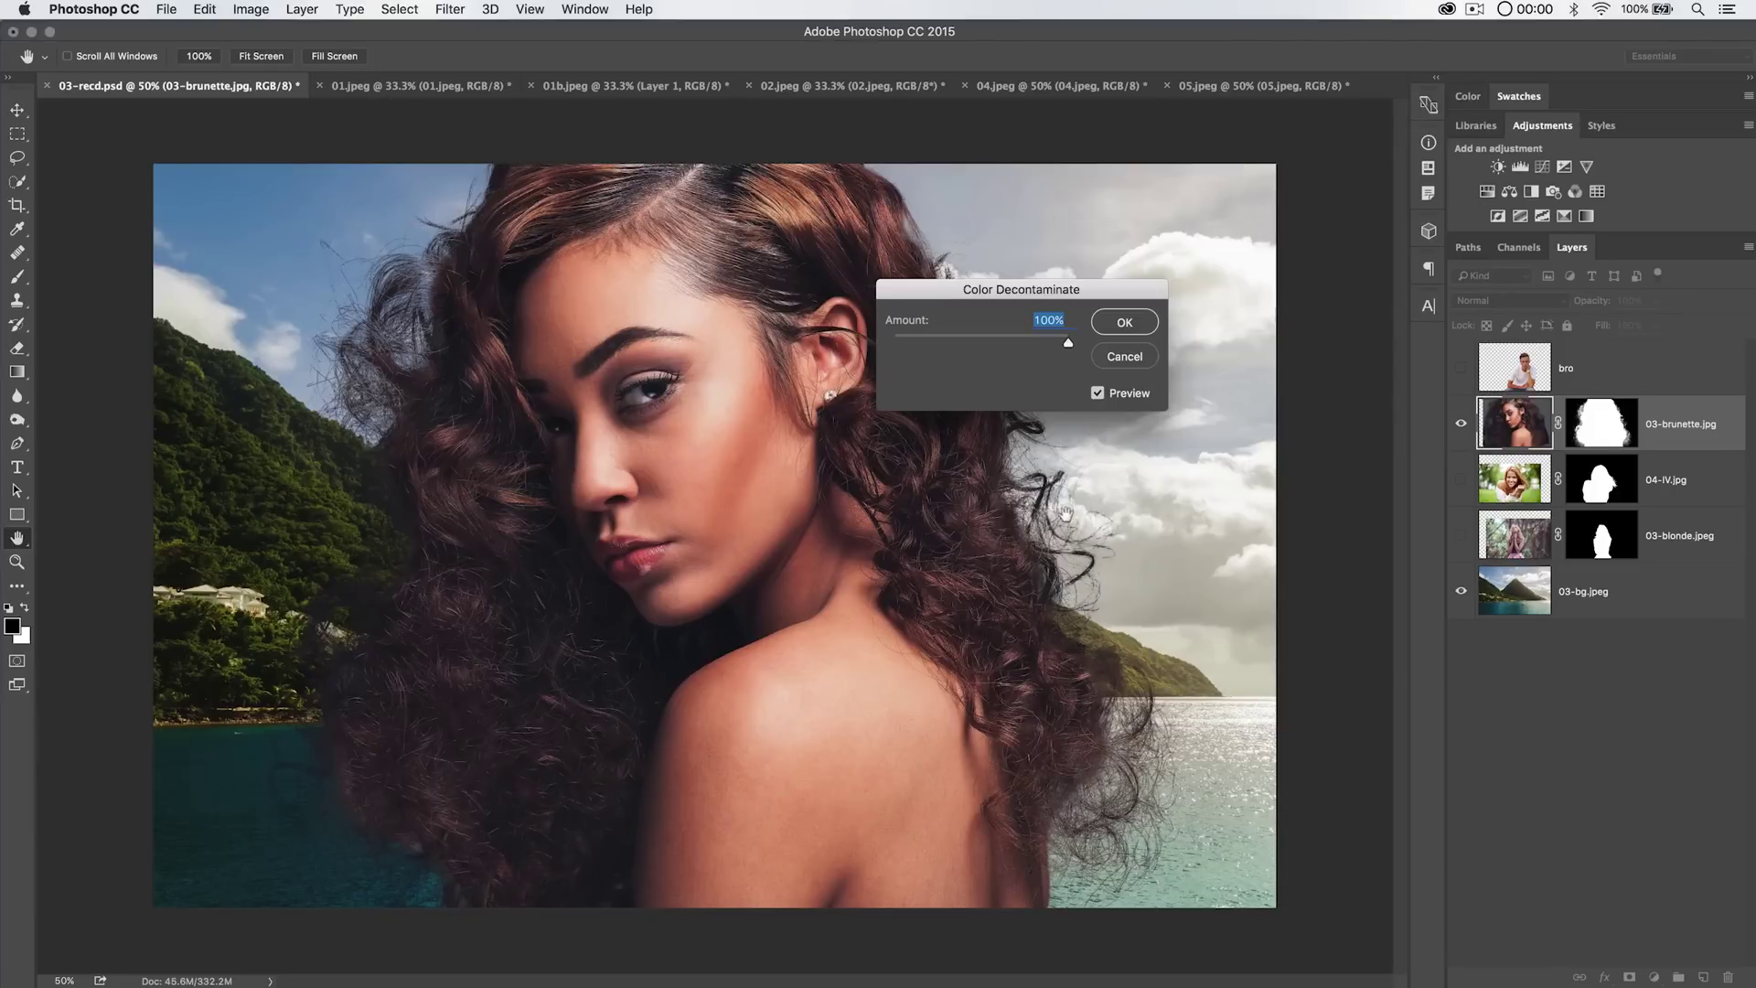
drag(1056, 342, 1015, 346)
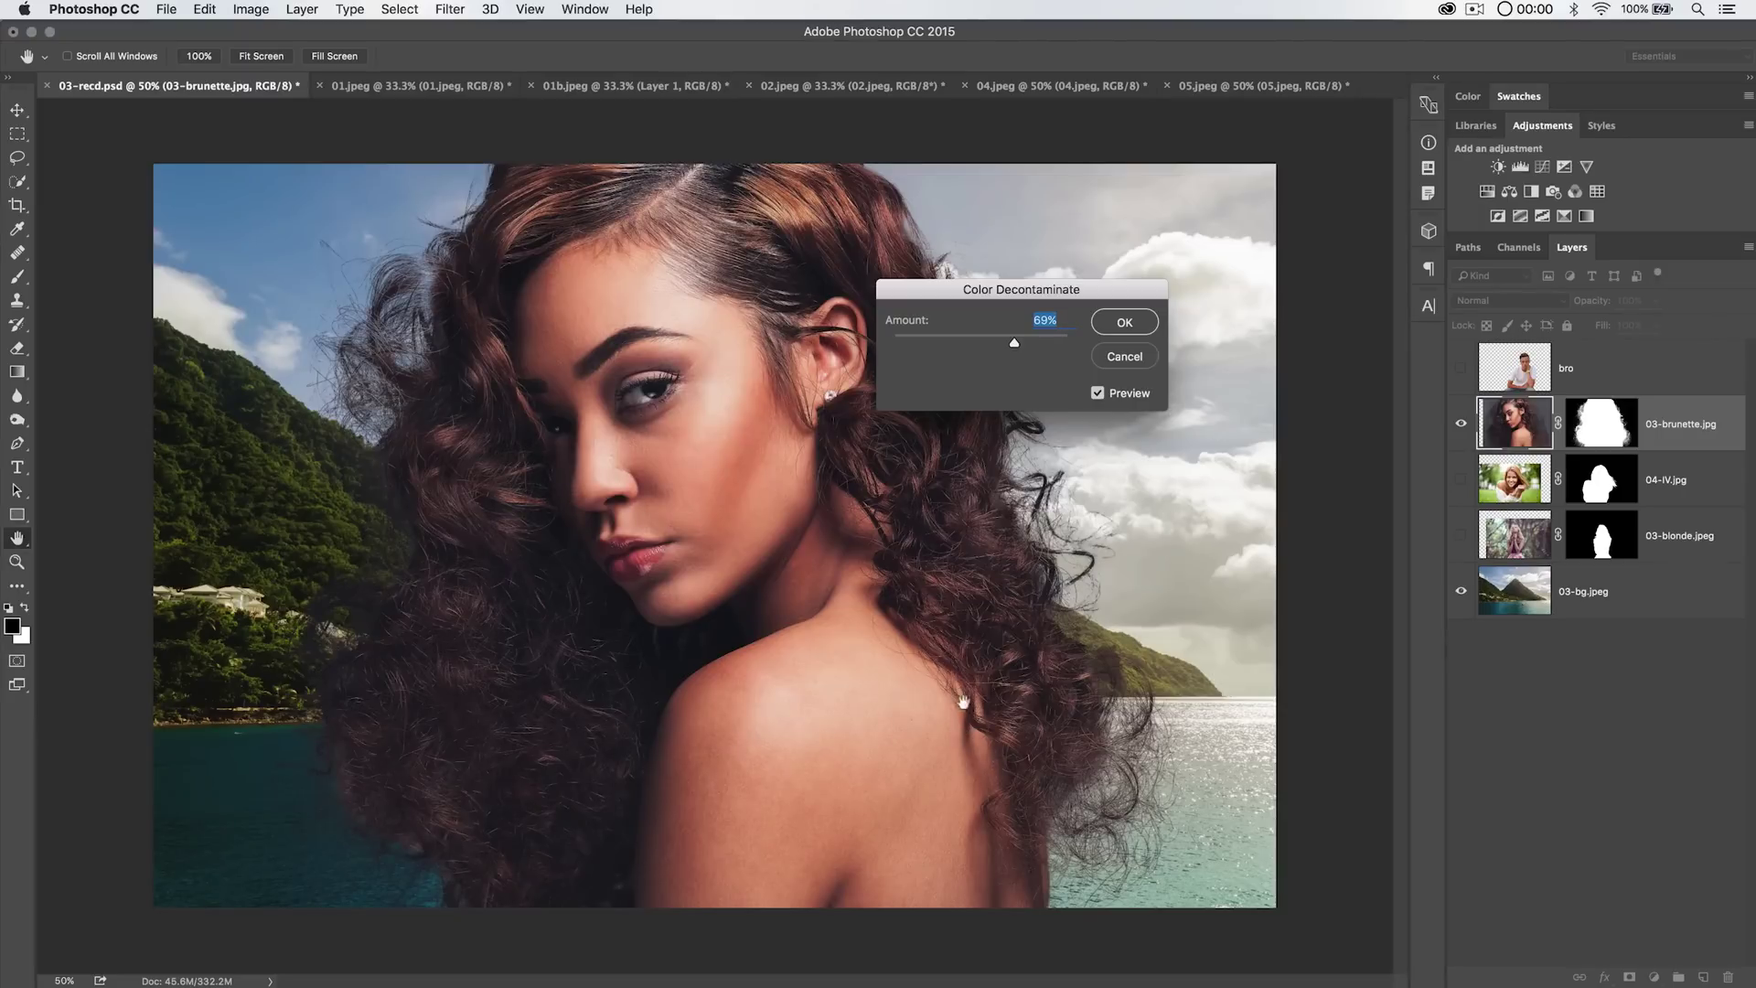
drag(1091, 299, 1001, 313)
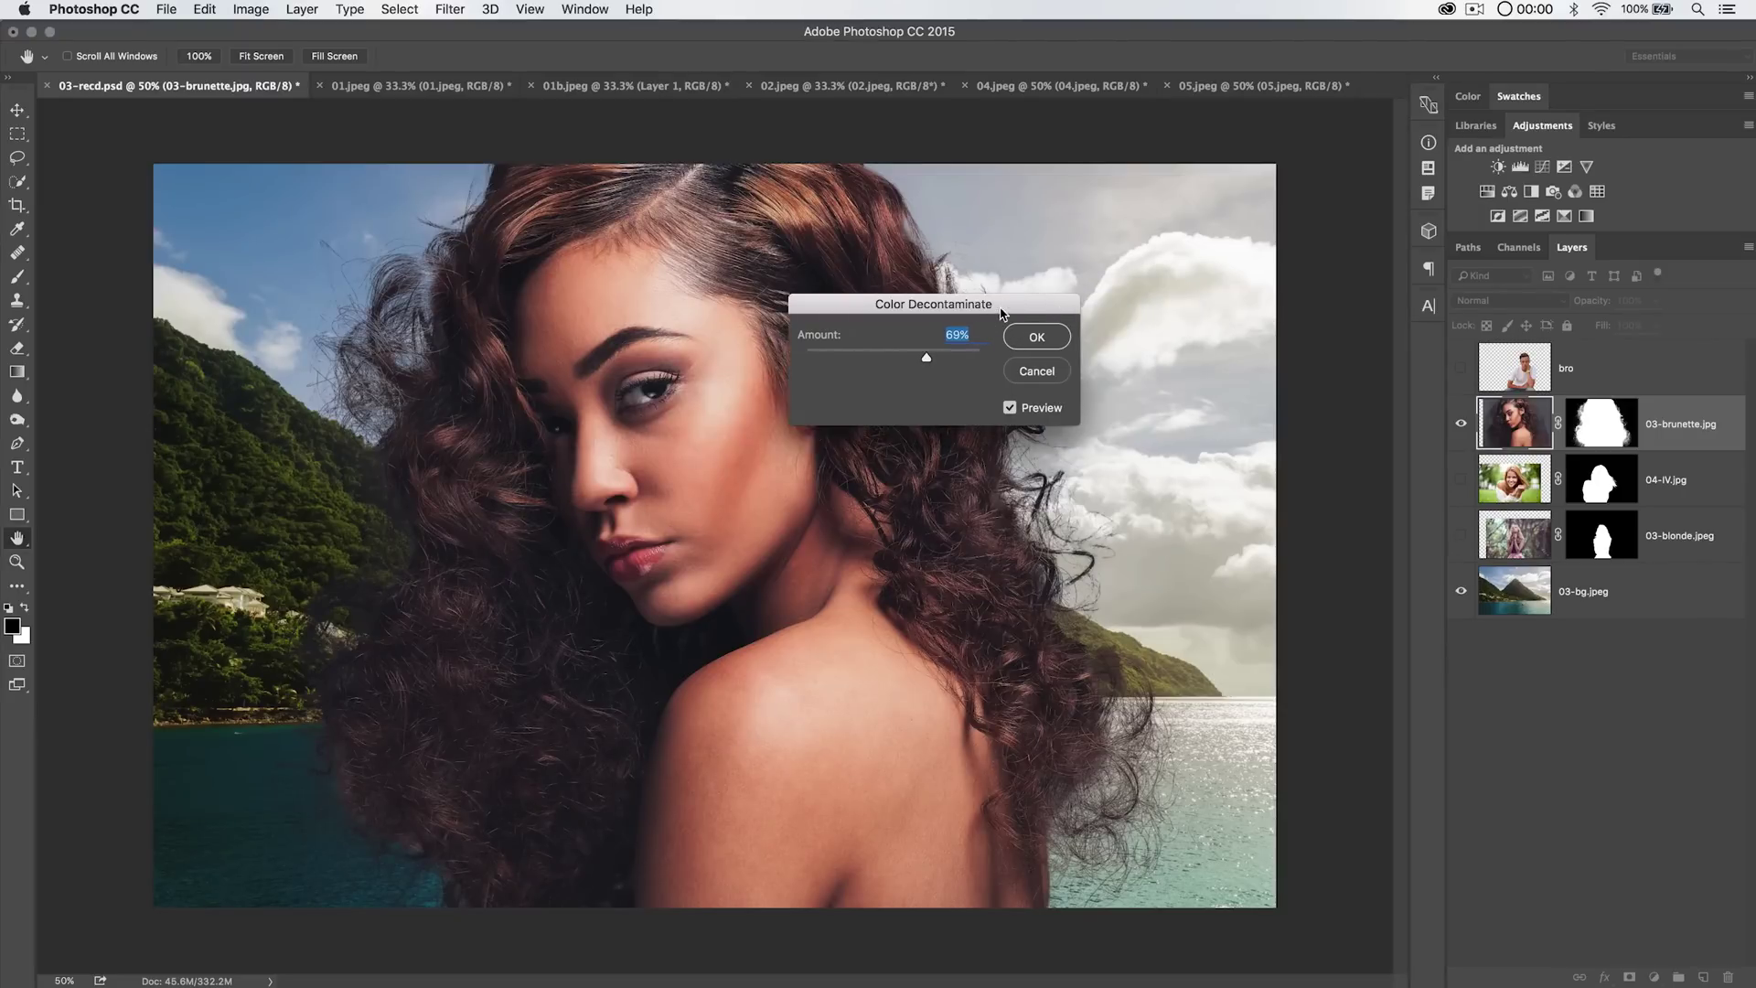
drag(924, 359, 853, 360)
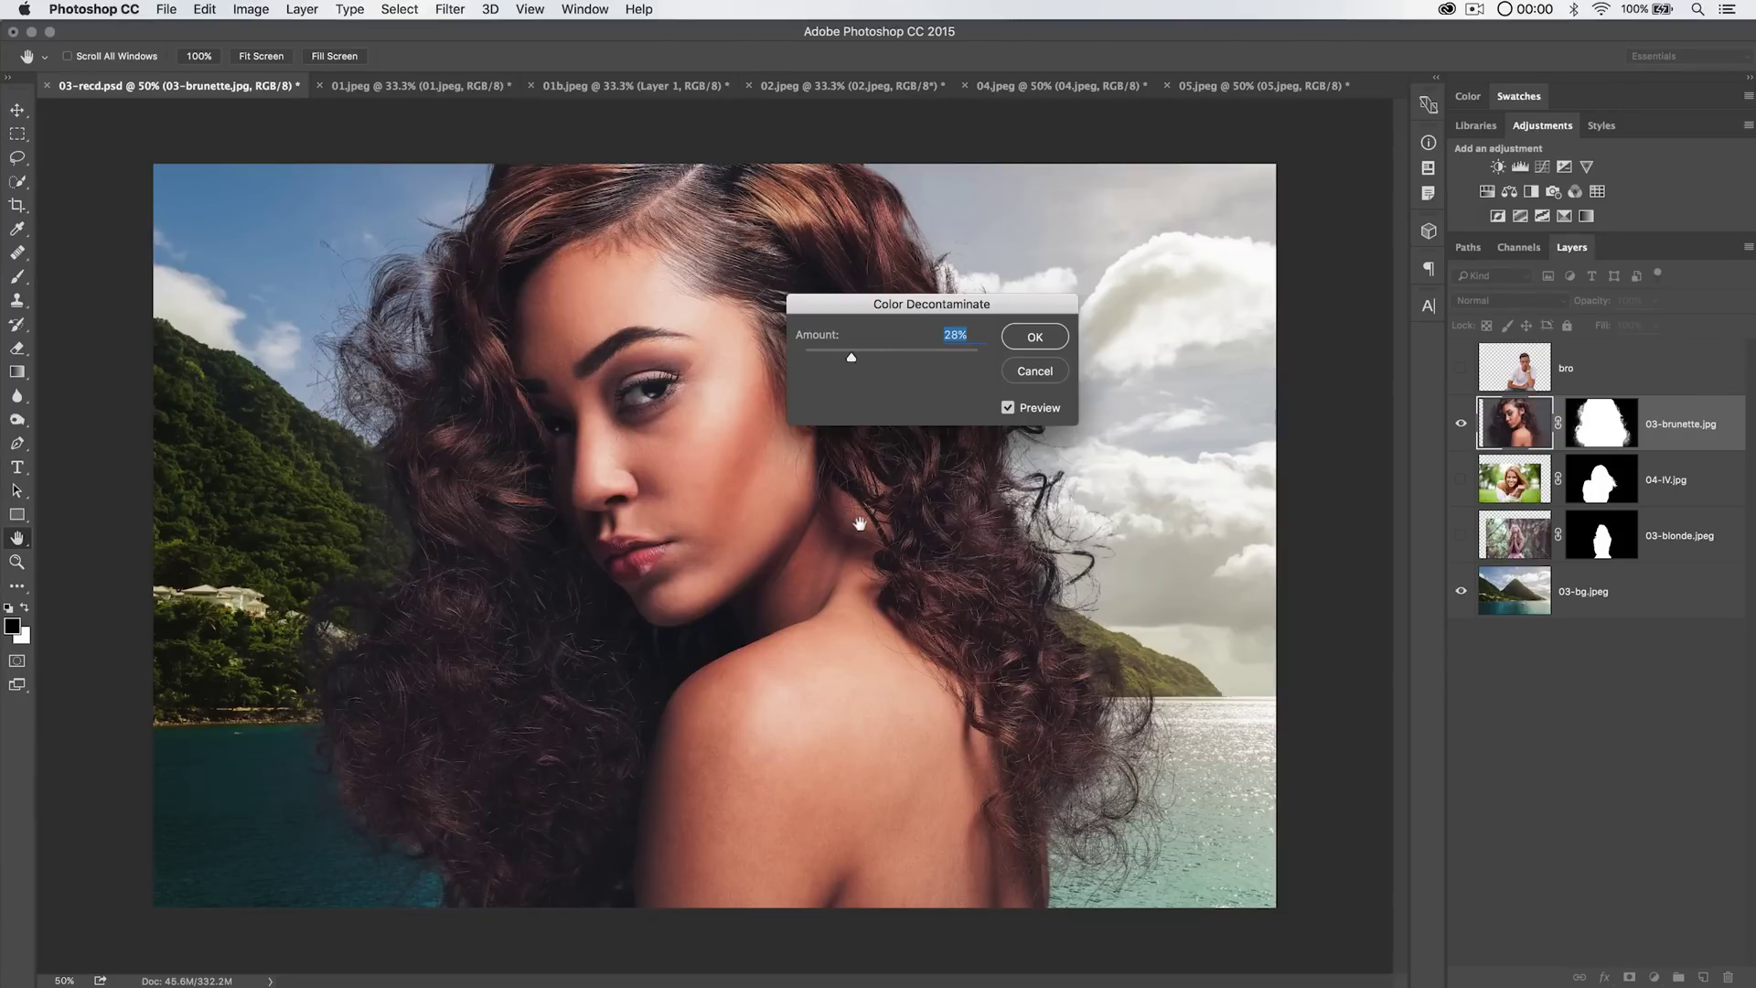
click(952, 357)
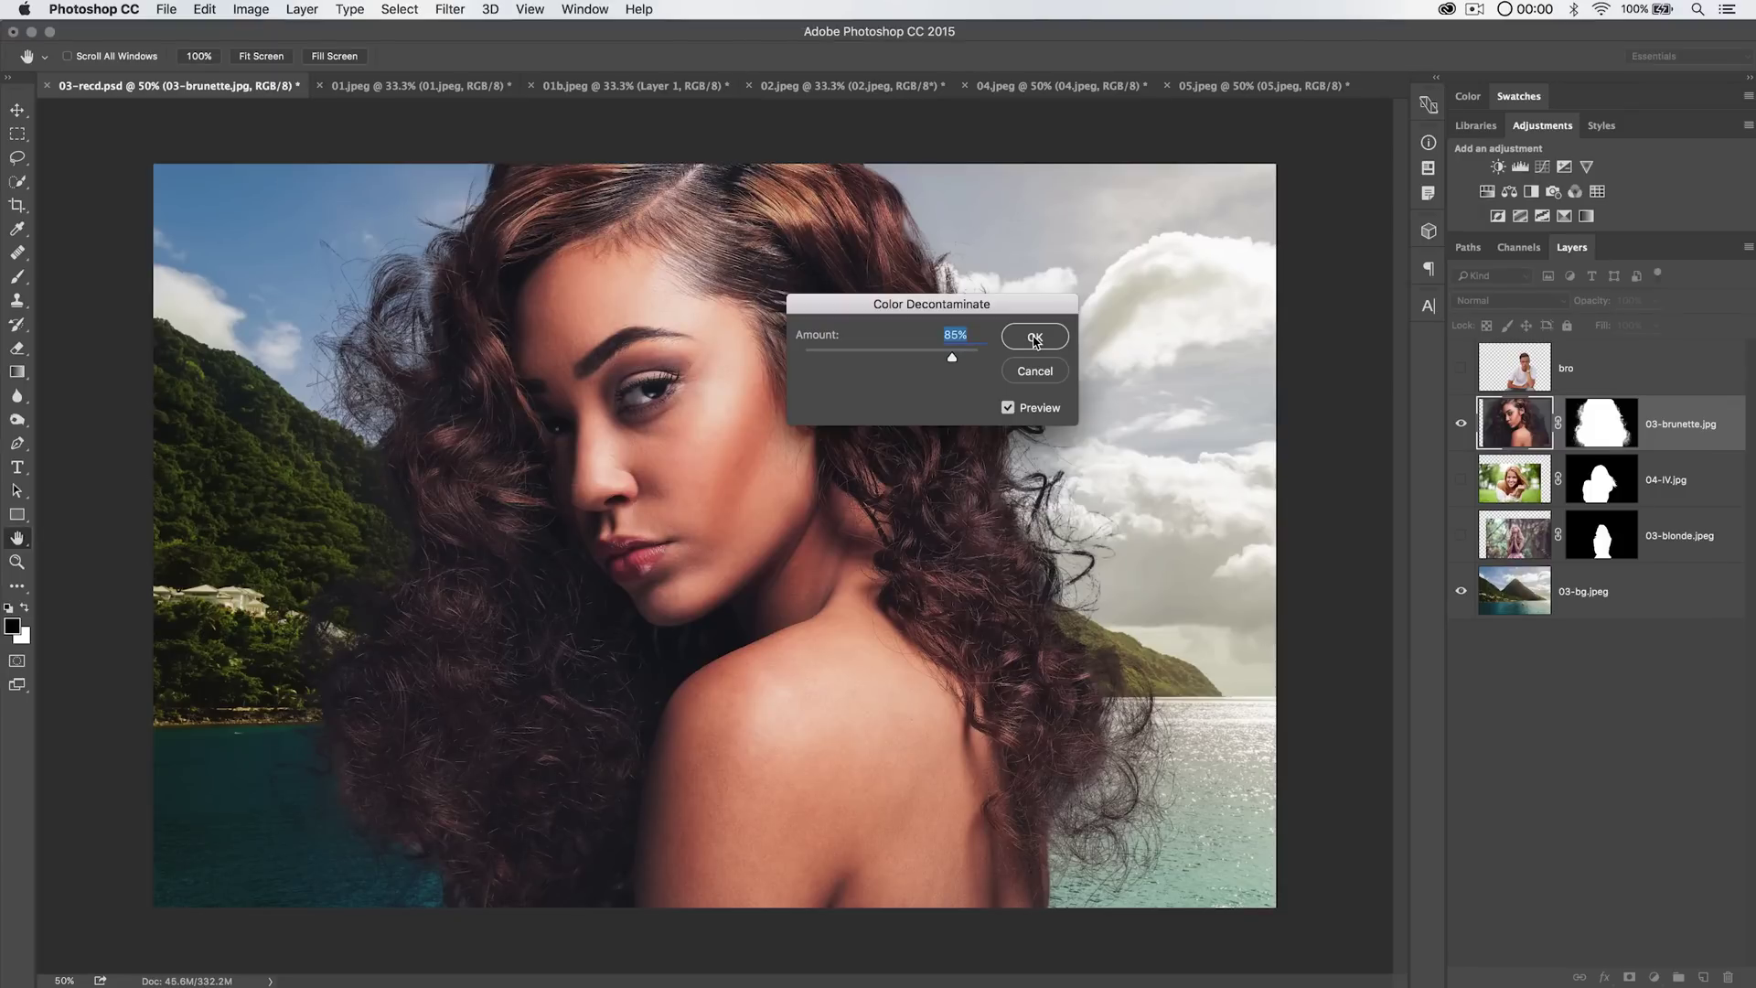
drag(901, 303, 793, 316)
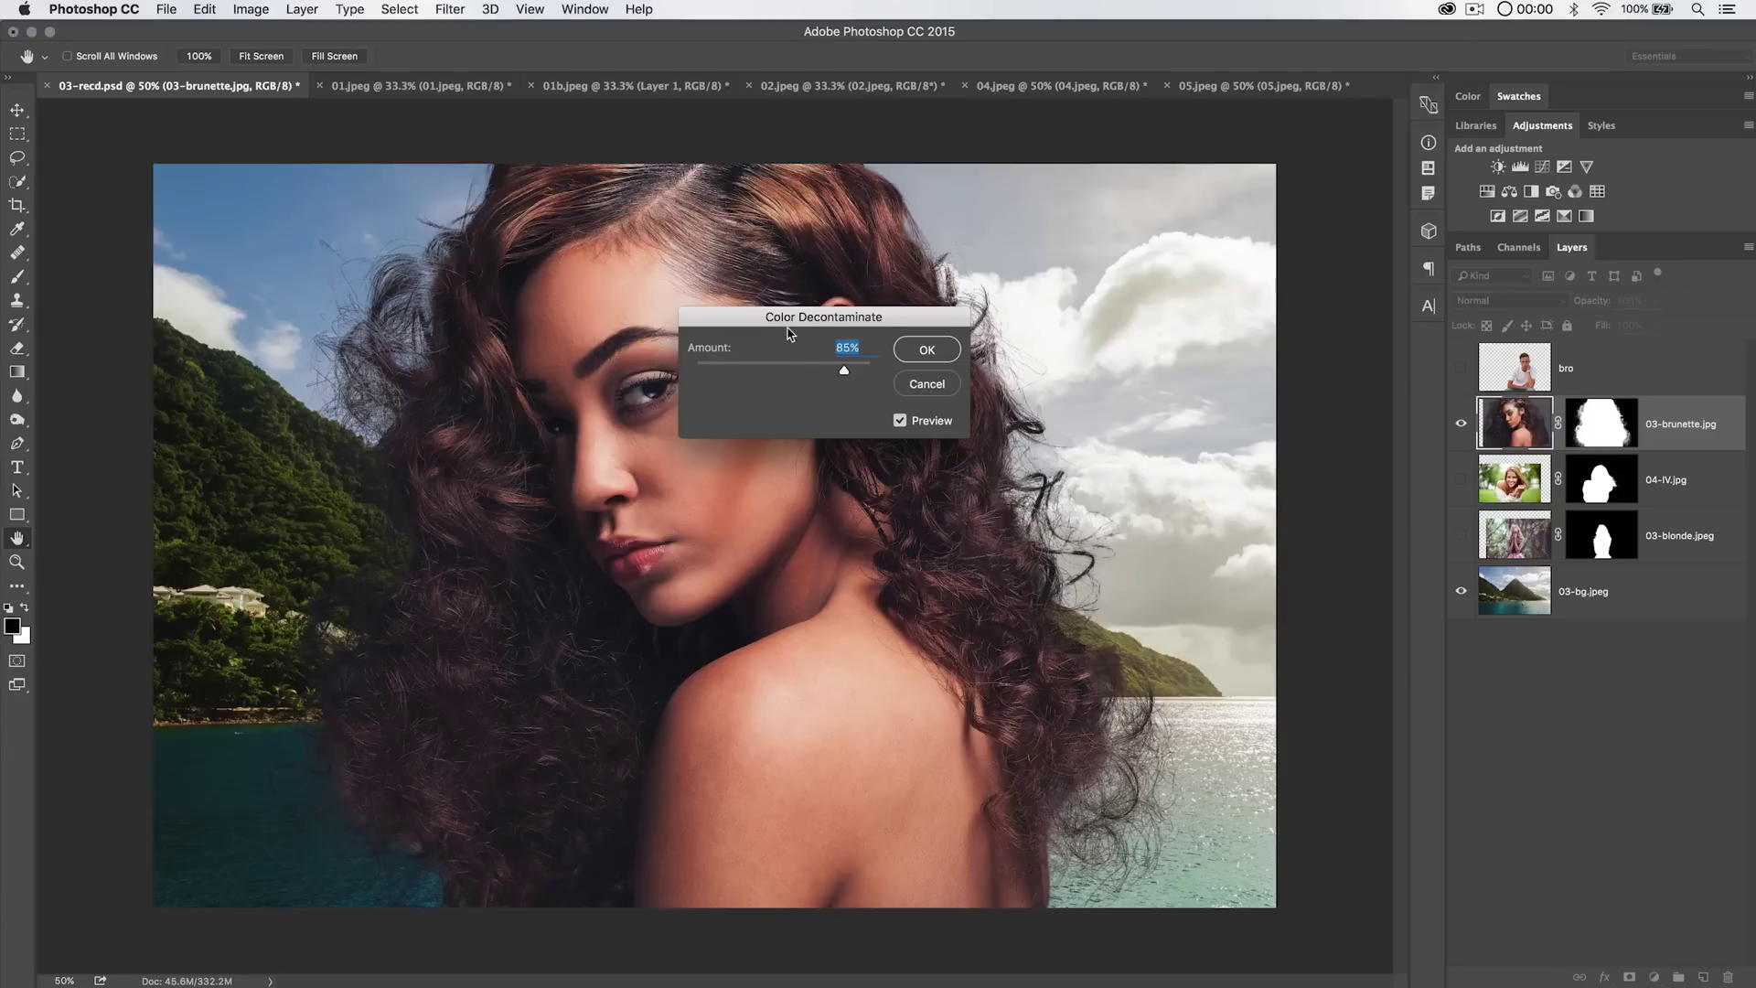
click(929, 381)
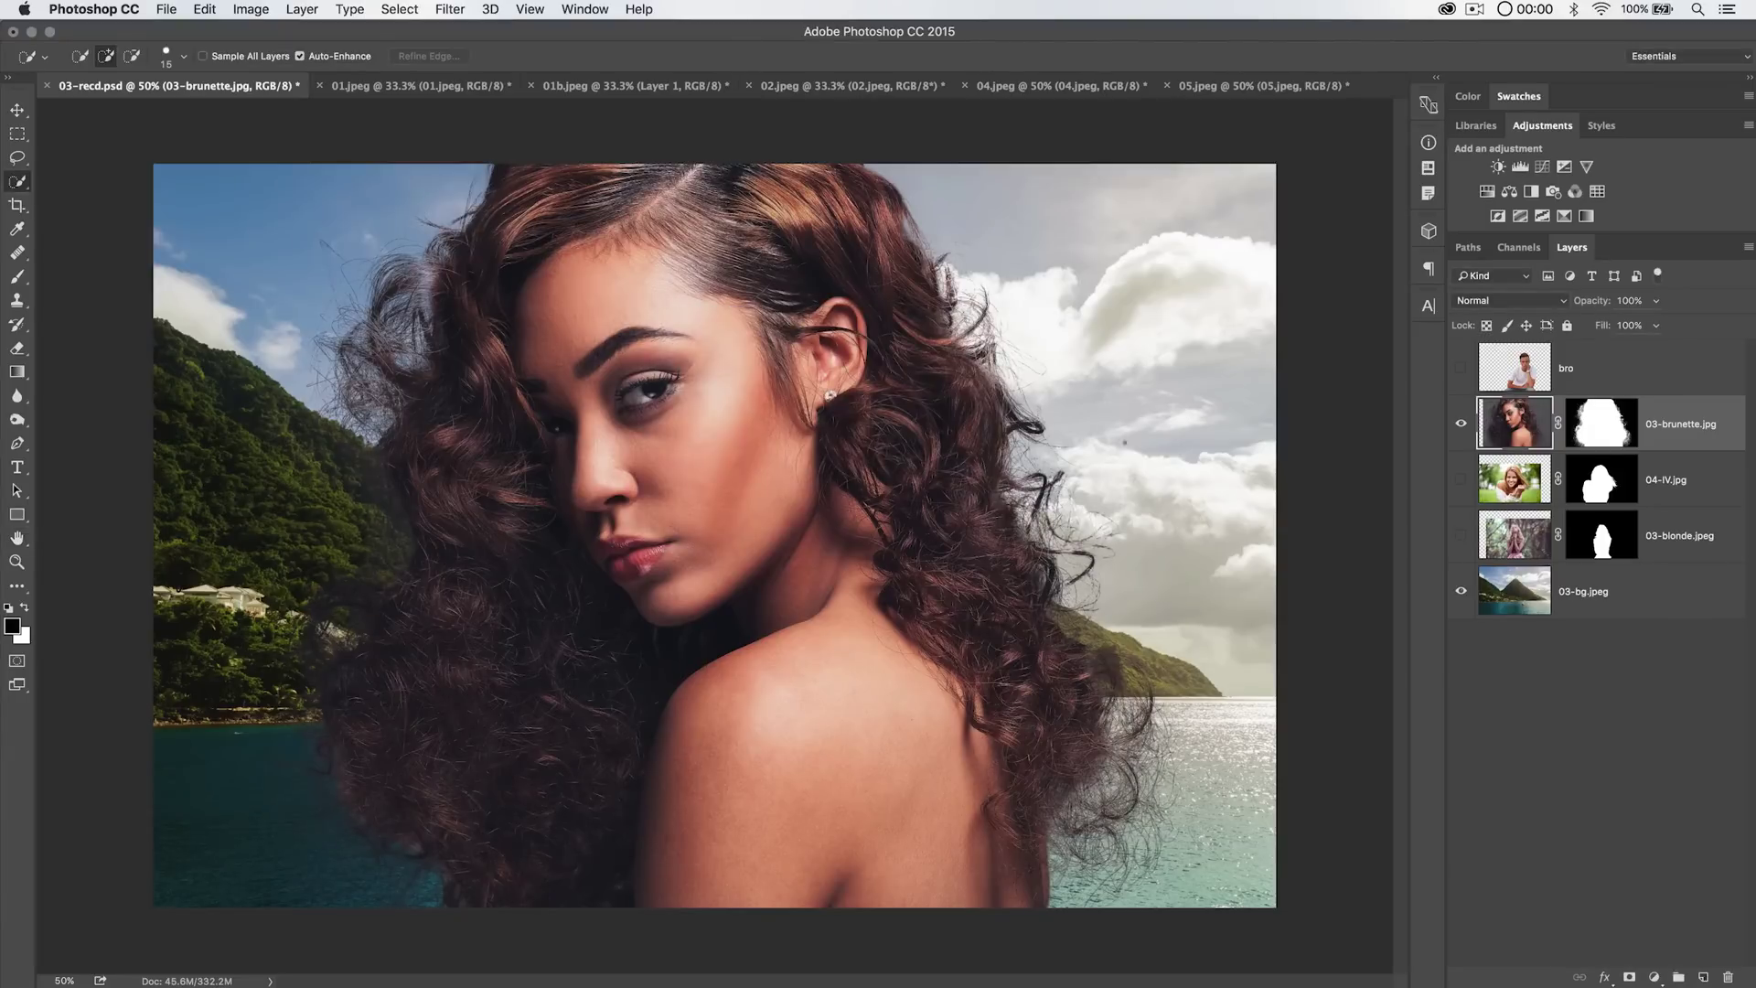
Swap the brunette for the selected 04-IV.jpg layer and toggle its mask off and back on.
click(1460, 422)
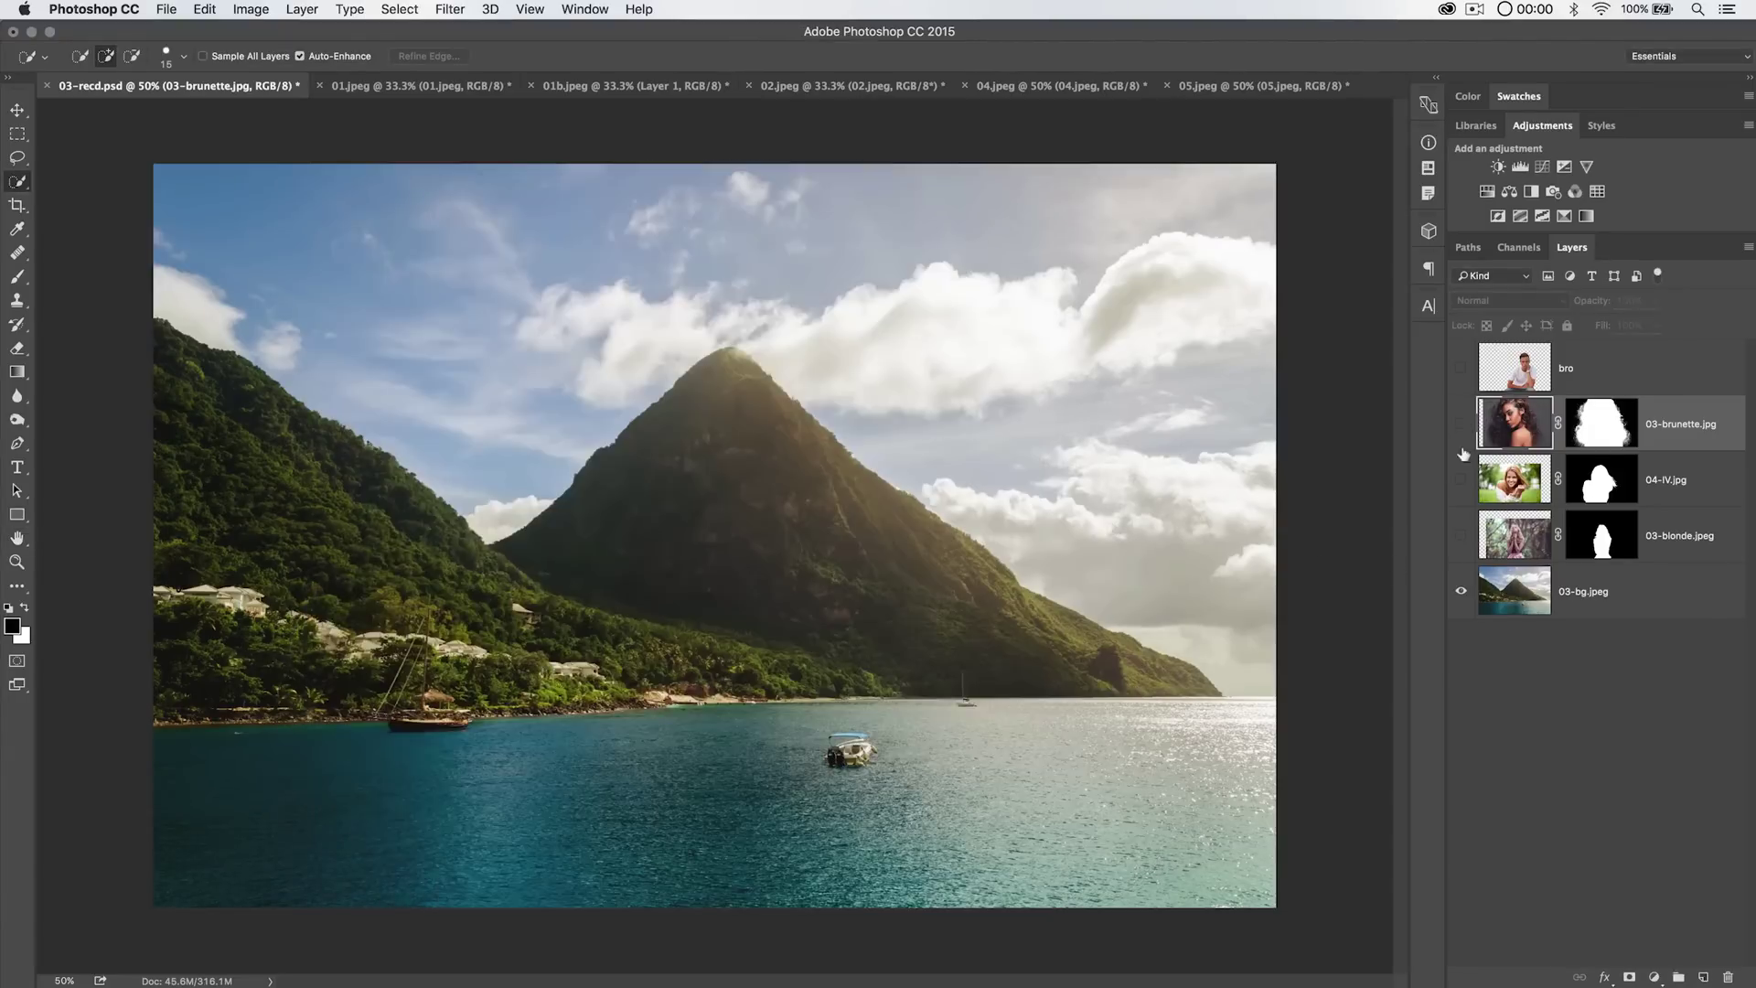
click(1461, 478)
click(1521, 480)
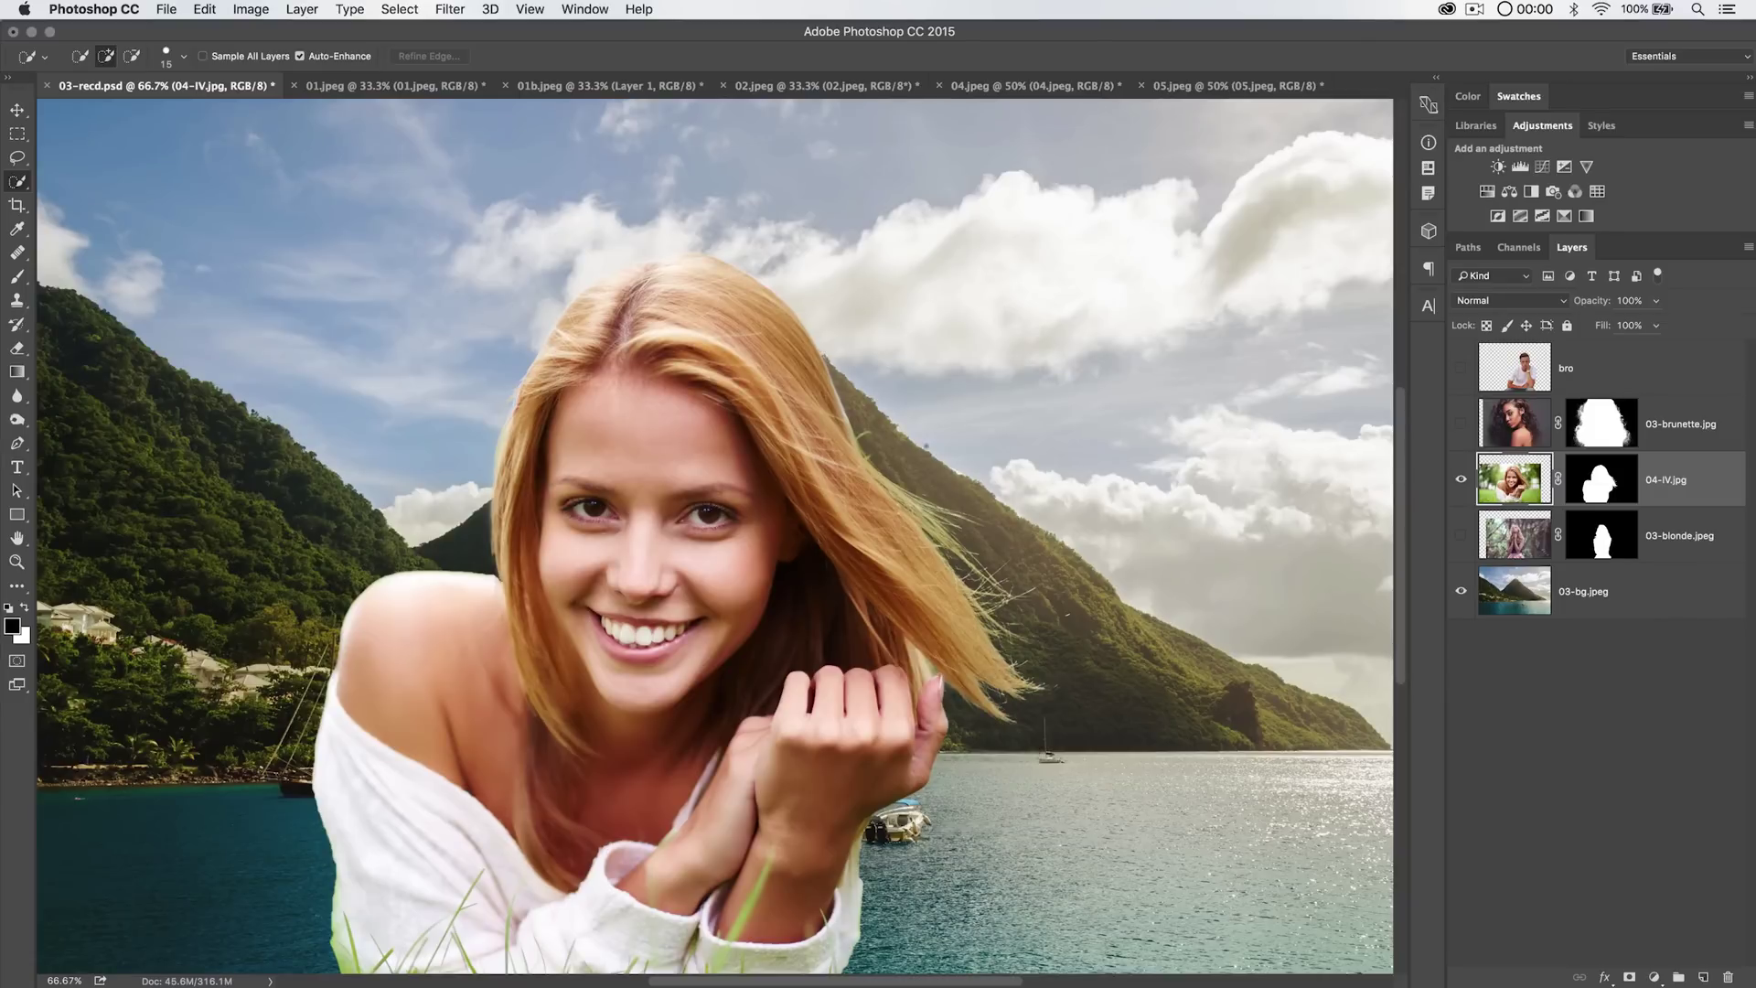
shift+click(1633, 494)
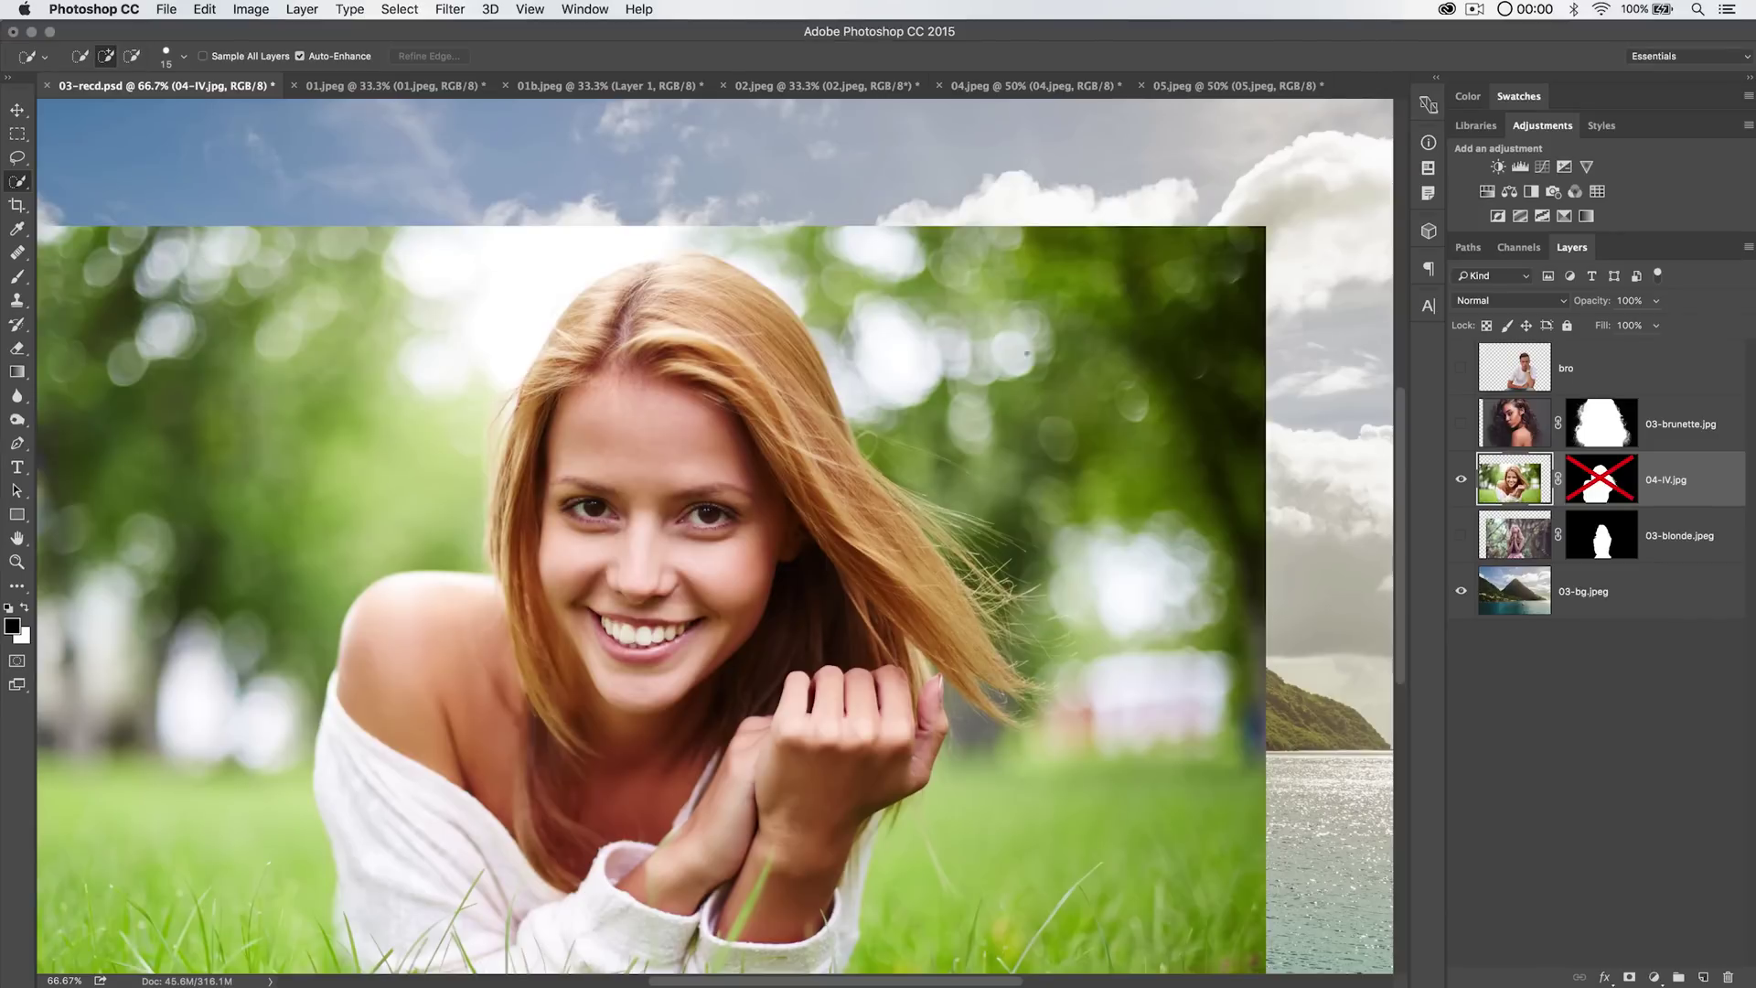
shift+click(1596, 499)
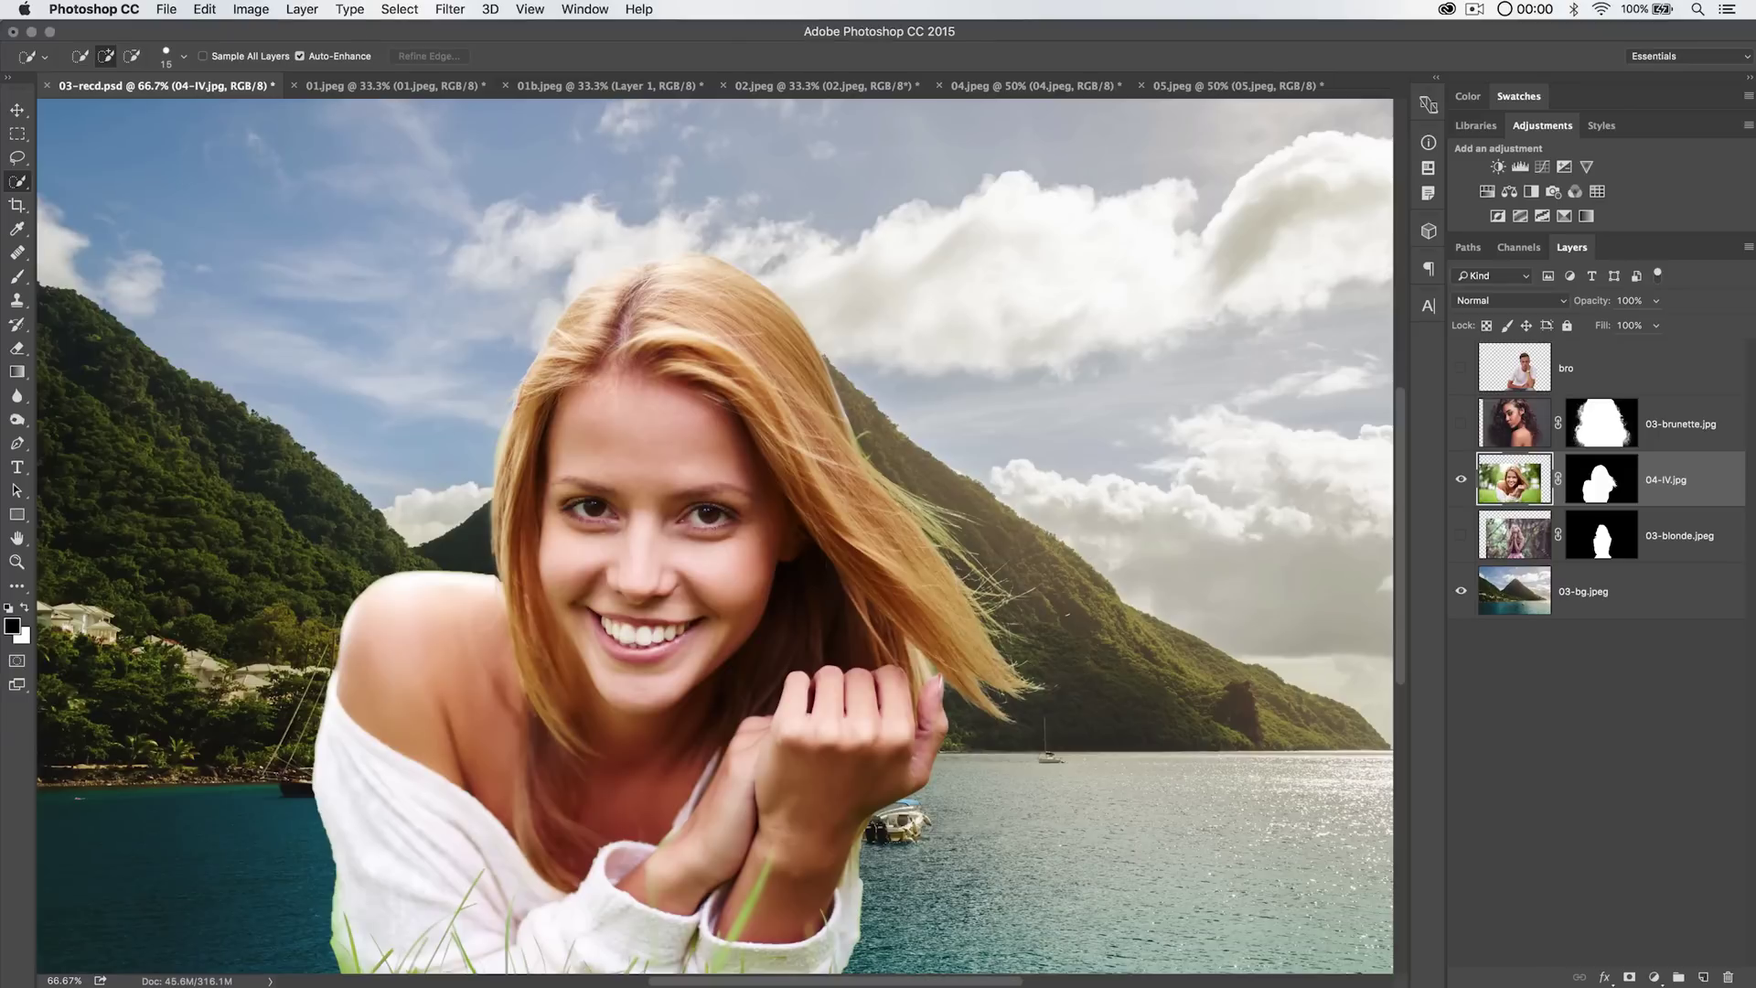
click(298, 10)
Apply Color Decontaminate at 88% to 04-IV.jpg, undo to compare, then zoom out.
mouse_move(370, 737)
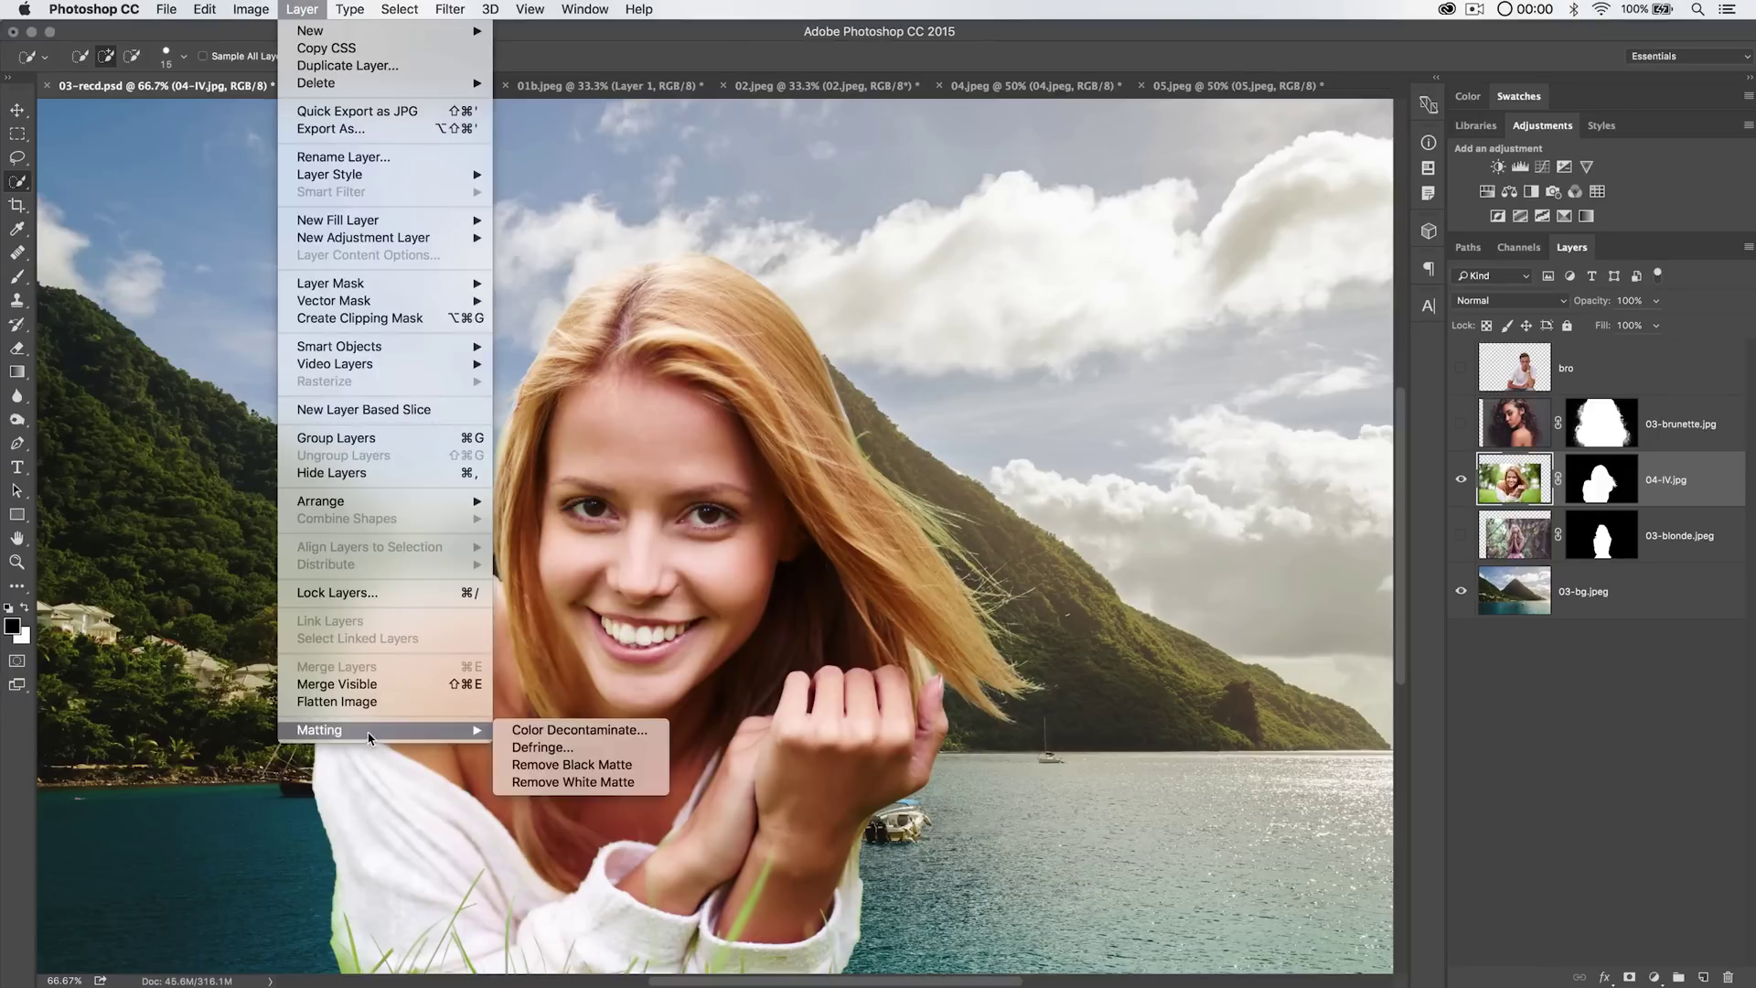
click(539, 729)
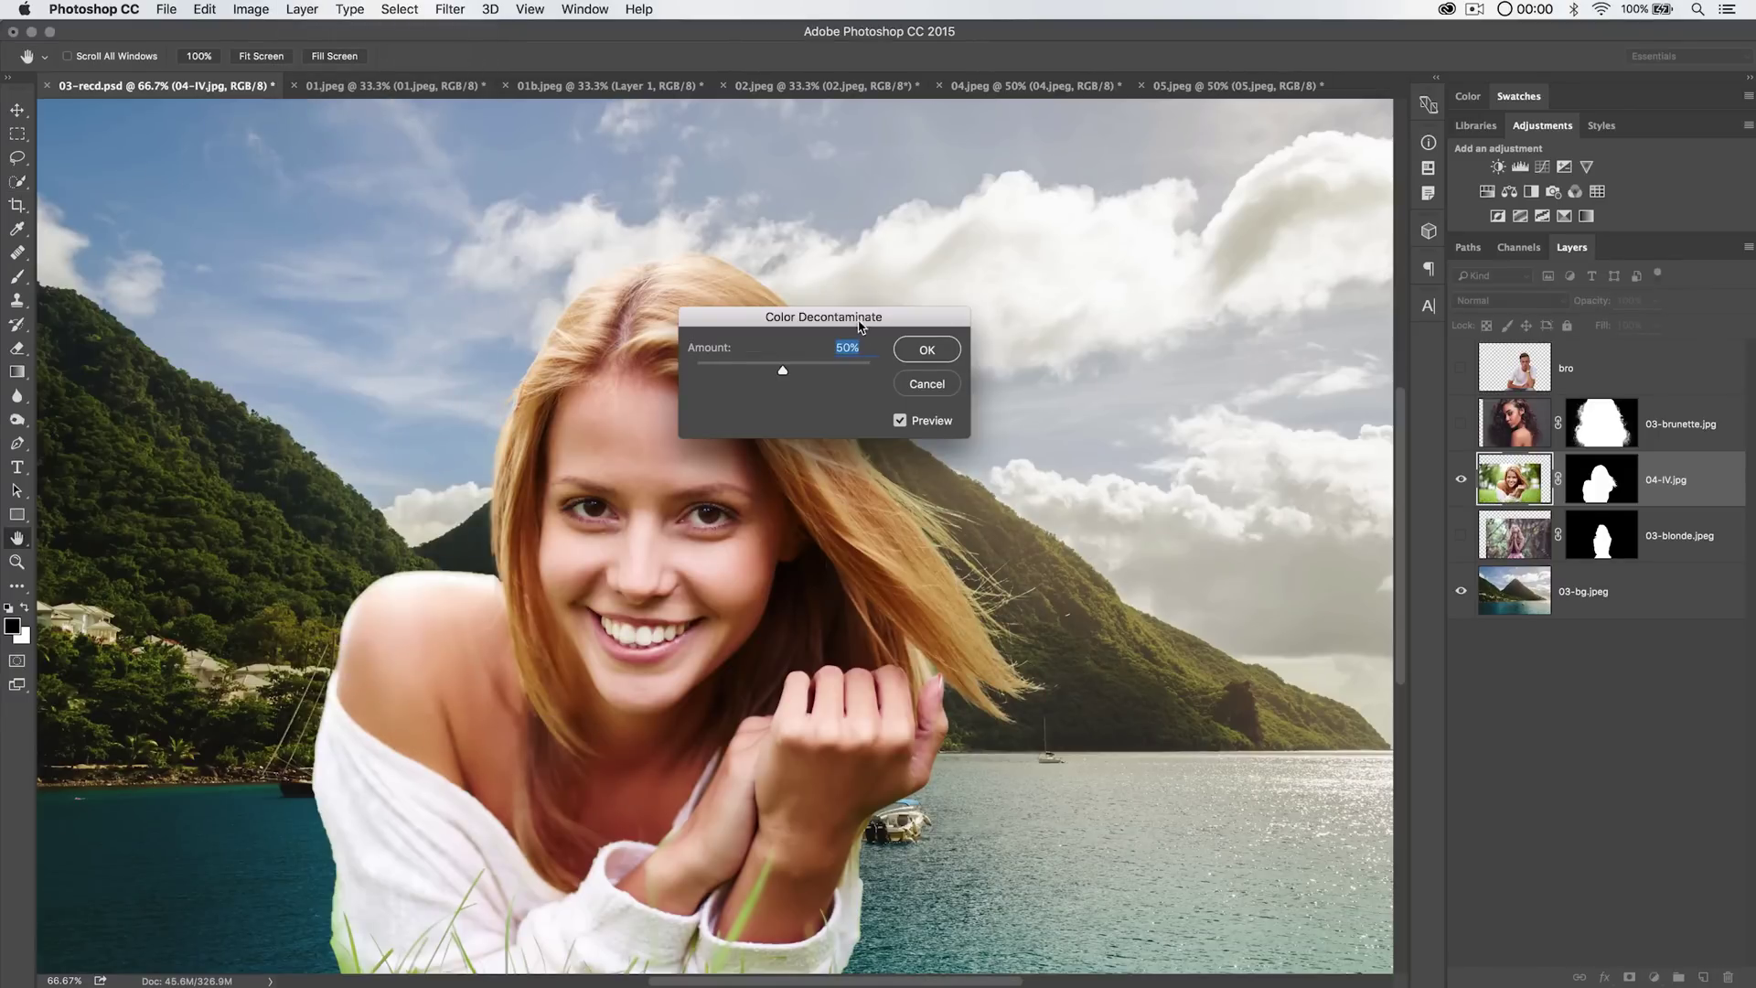
drag(859, 327, 1150, 279)
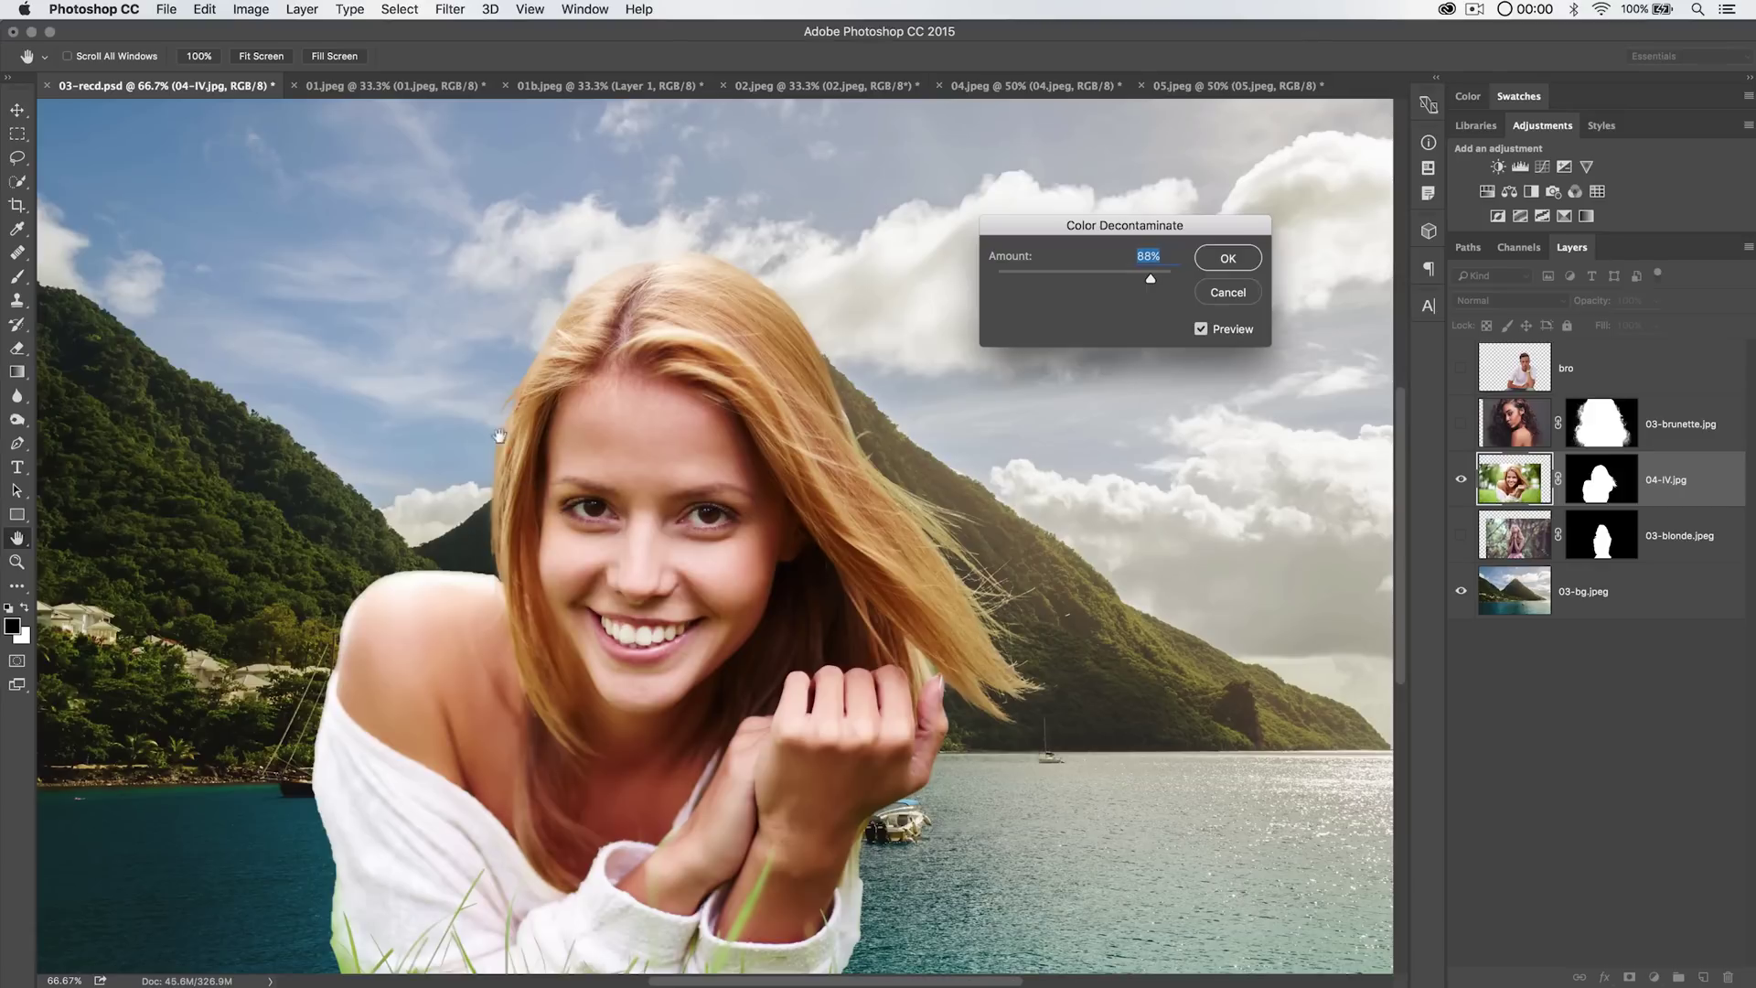
click(1229, 259)
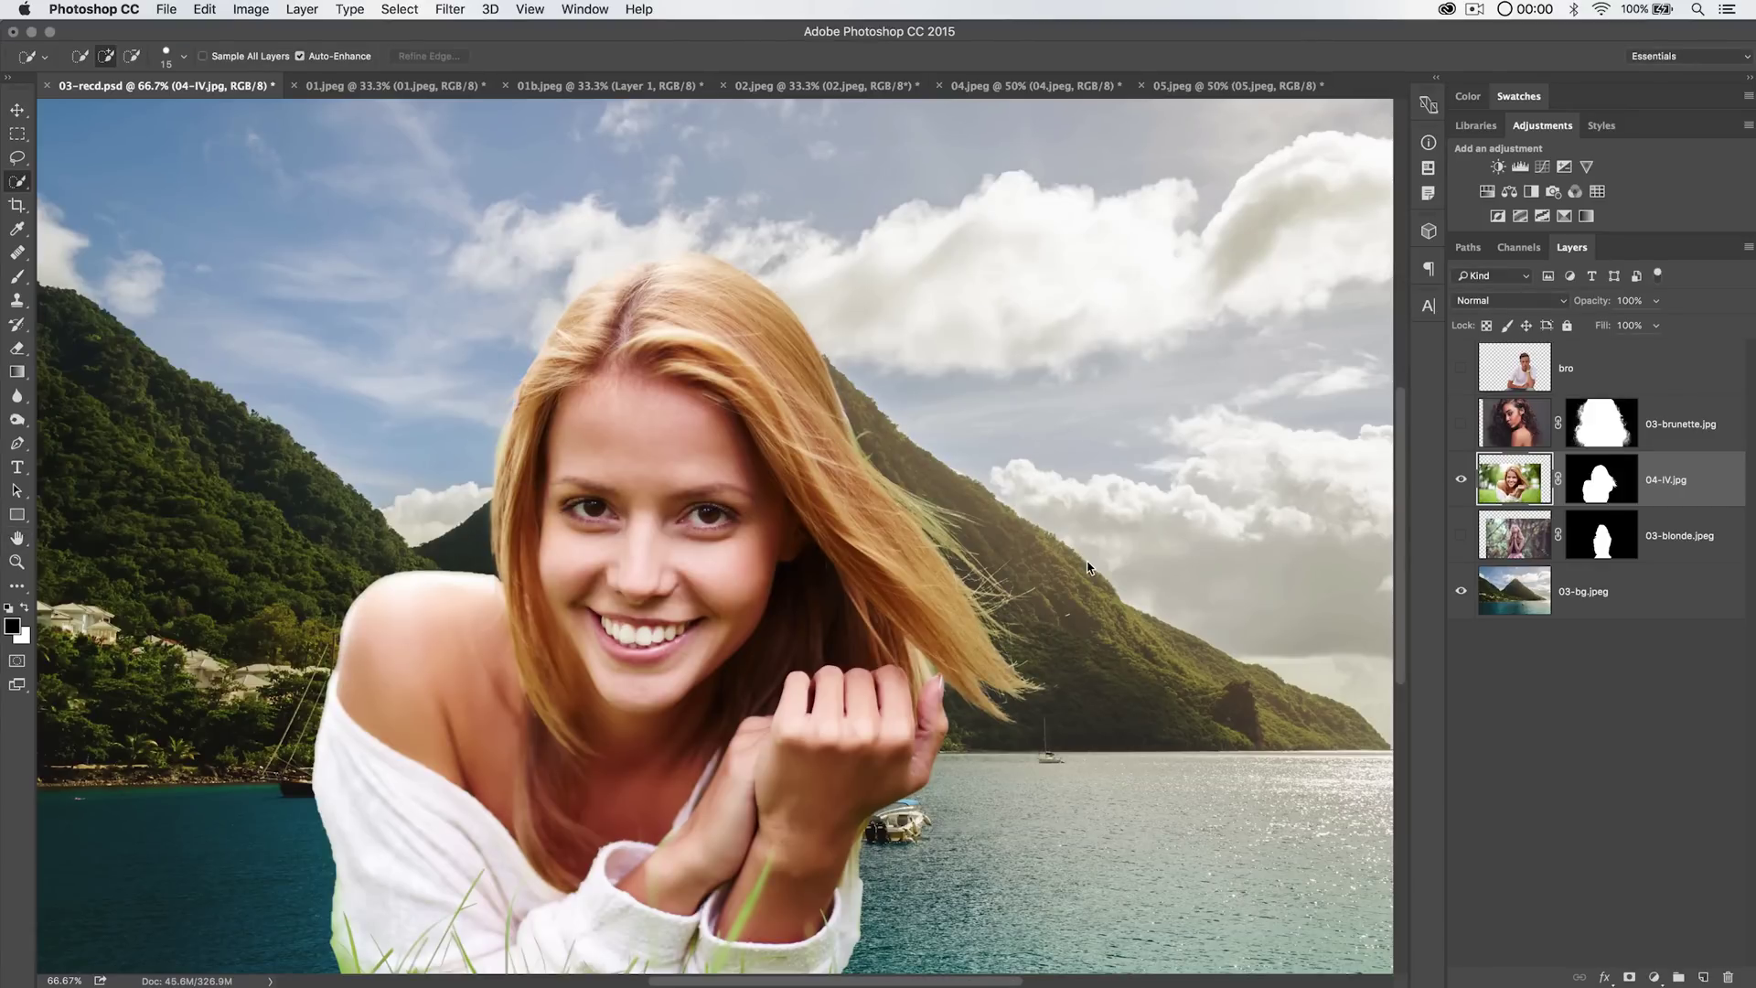
key(super+z)
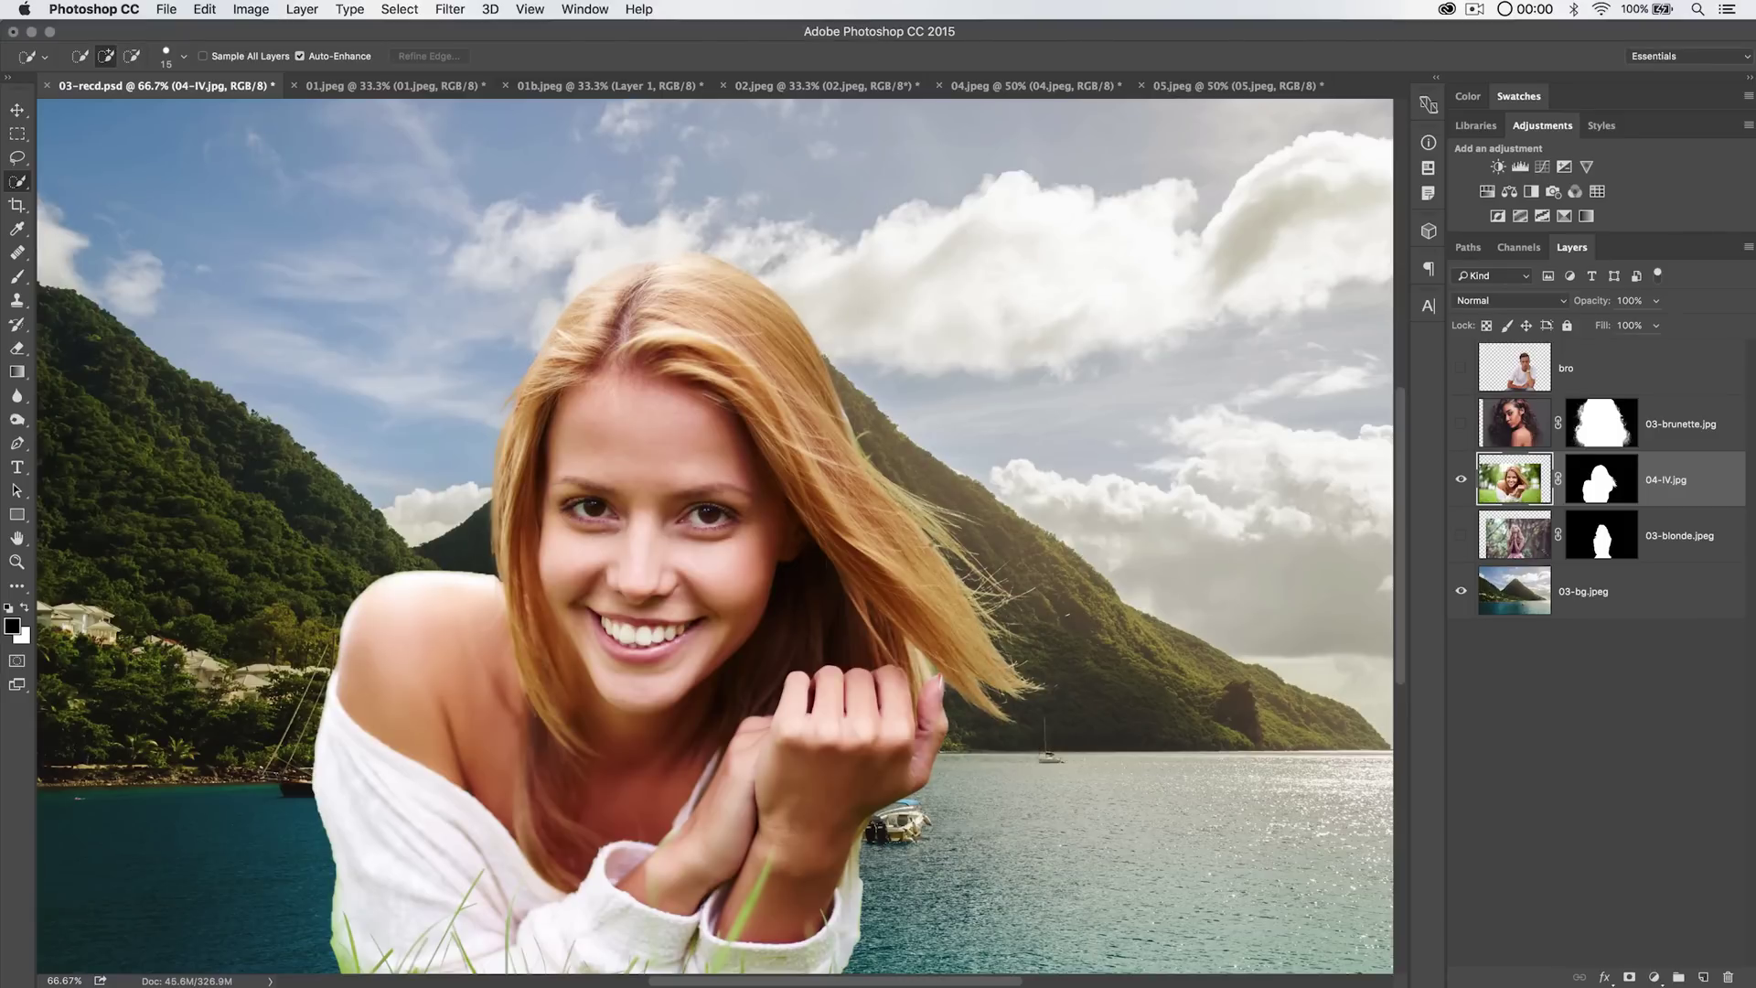
key(super+minus)
key(super+minus)
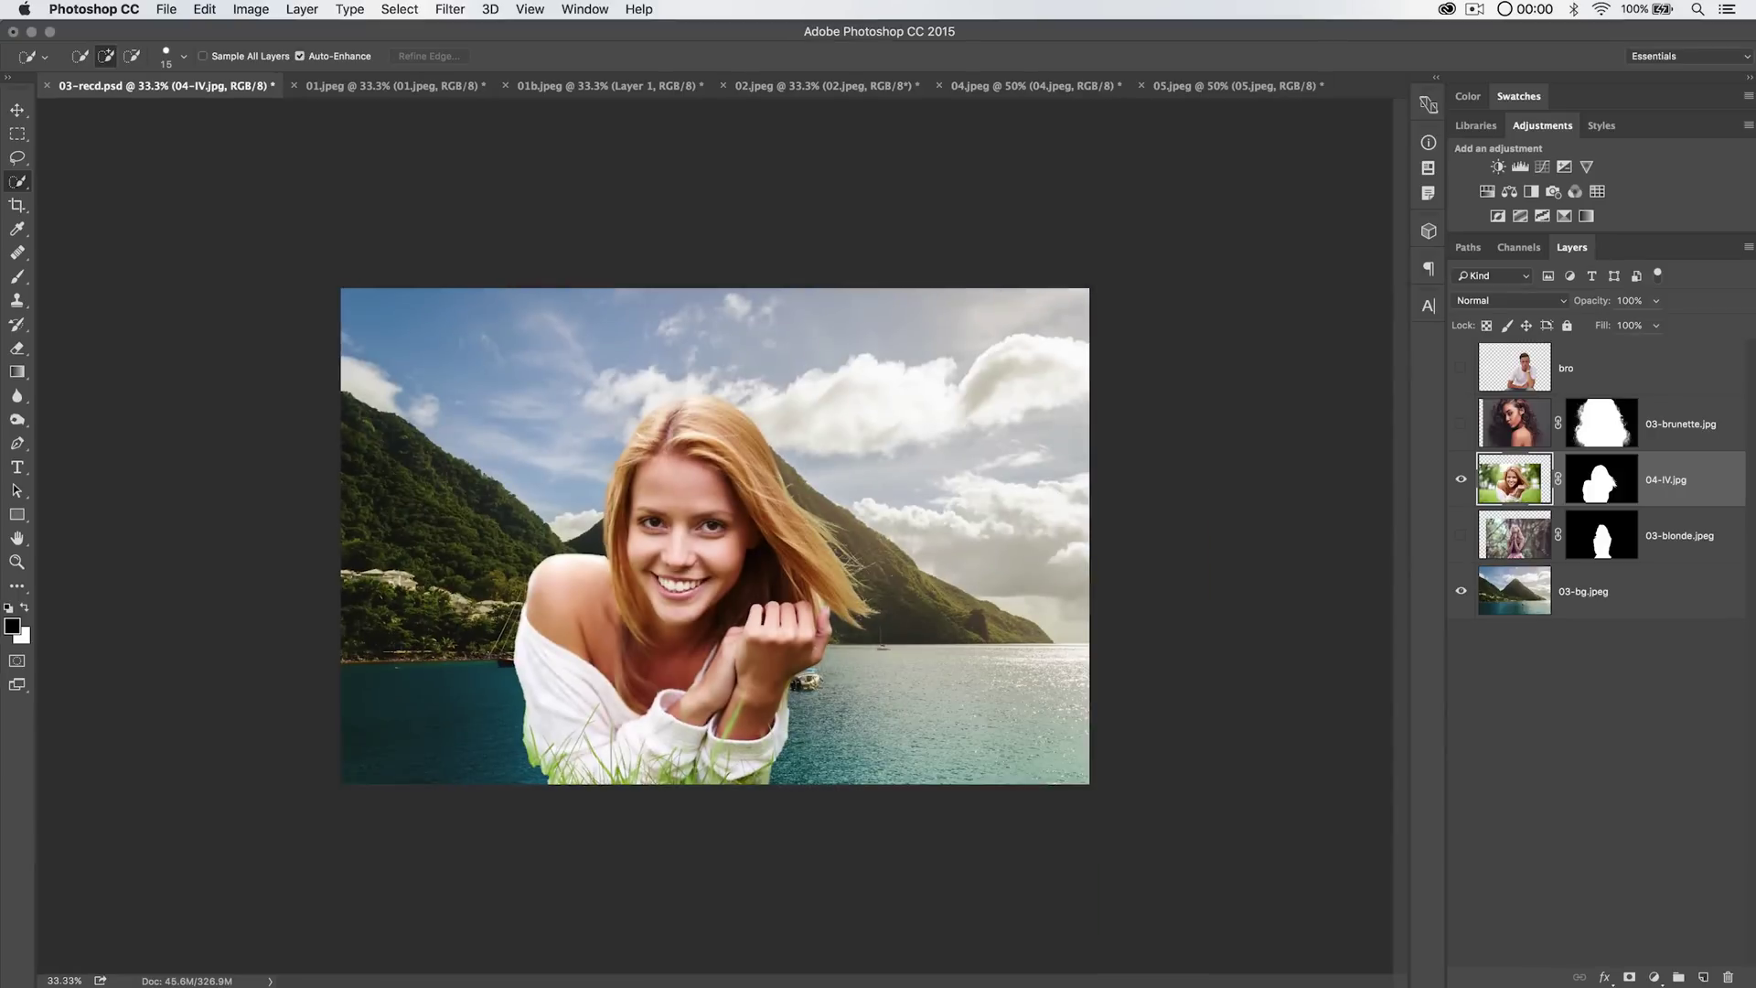
Hide 04-IV.jpg and toggle the 03-blonde.jpeg layer's visibility on and off.
click(1461, 479)
right_click(1461, 536)
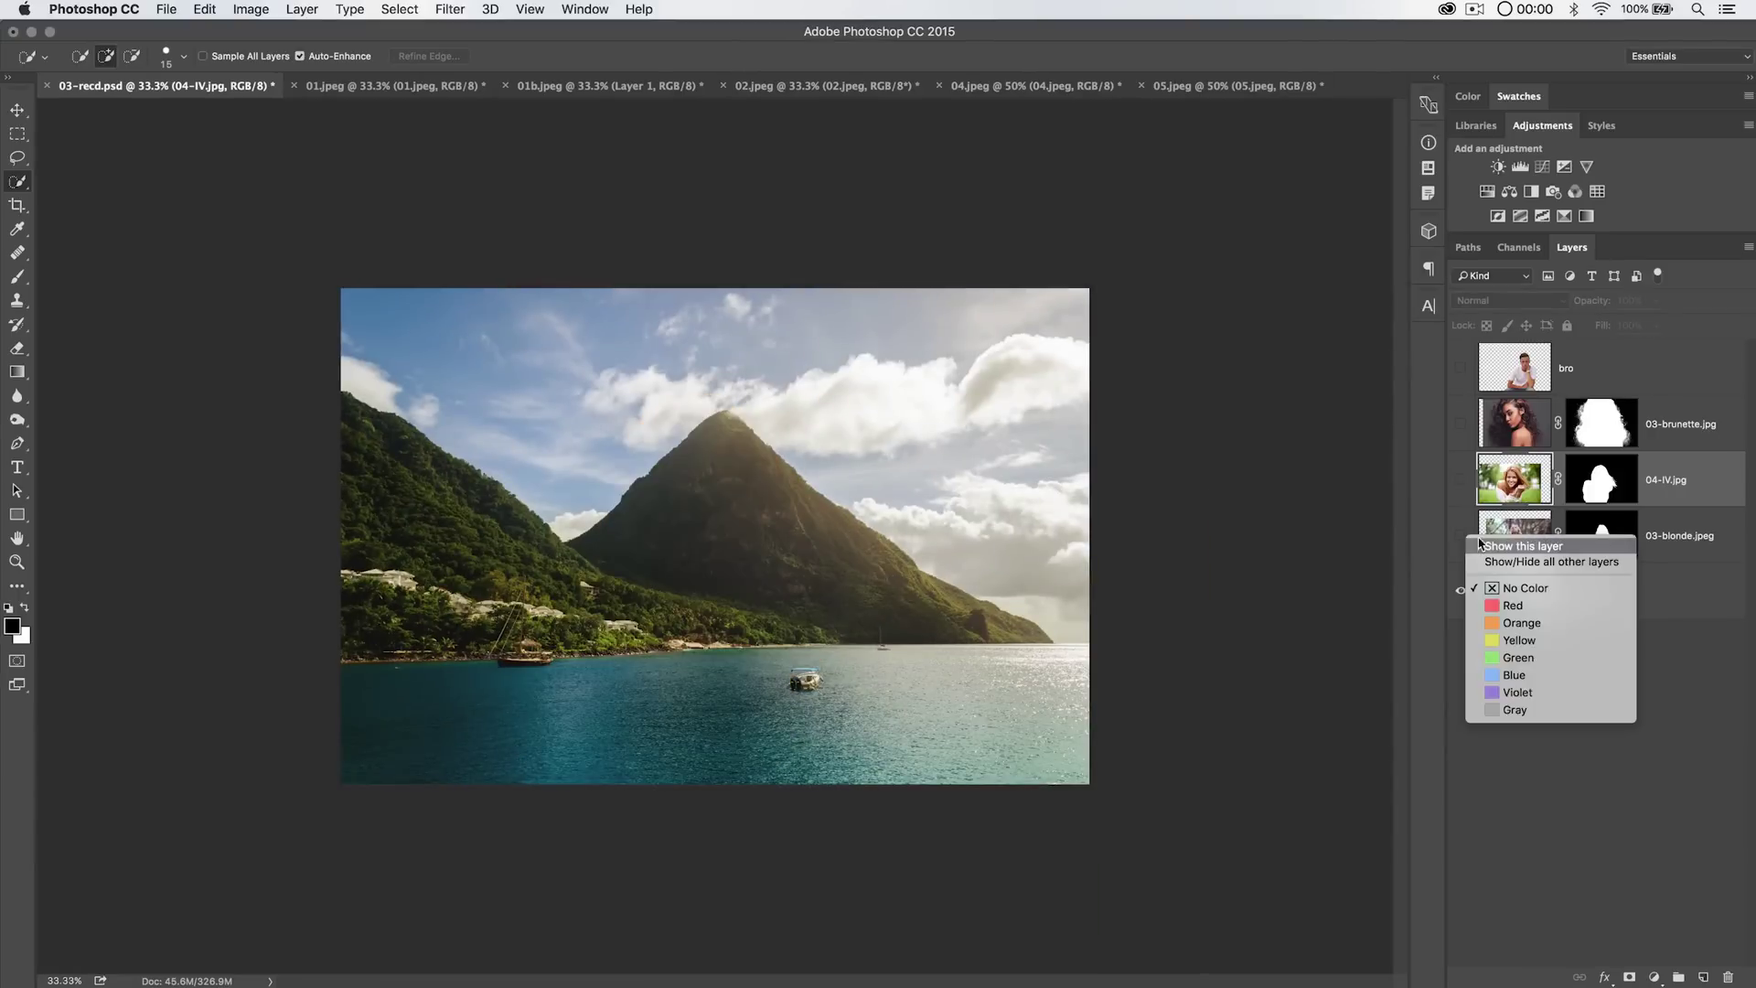
click(1462, 537)
click(1462, 537)
click(1461, 537)
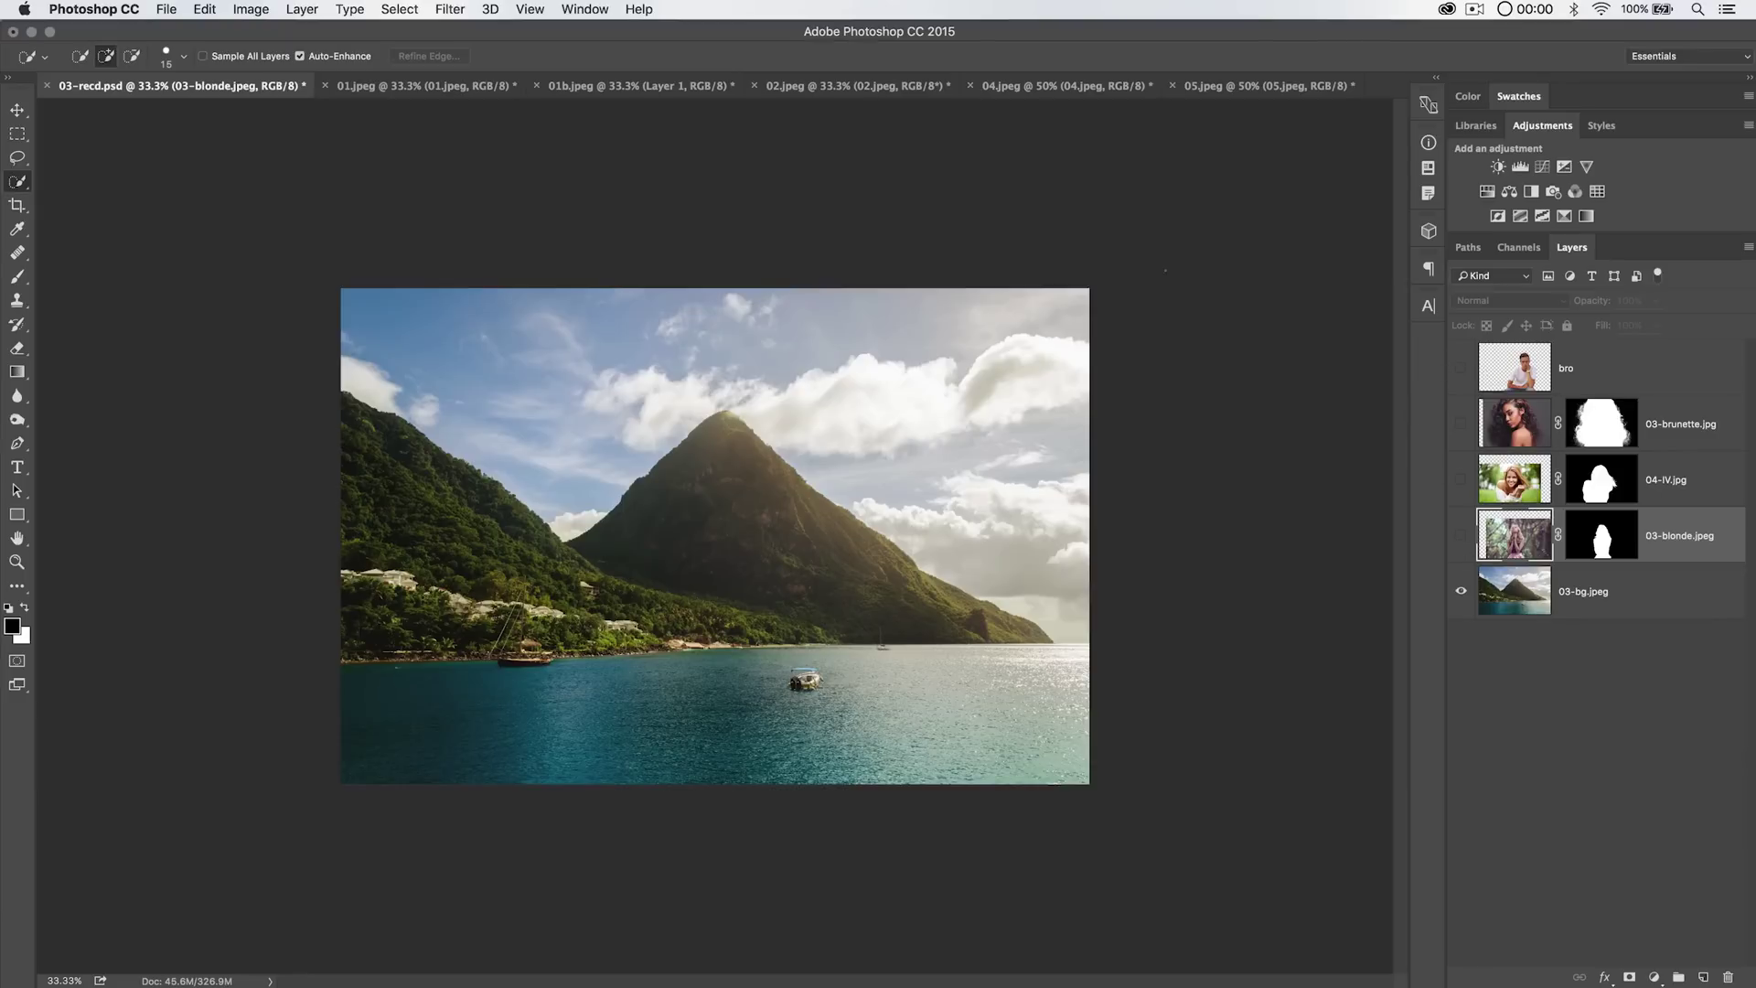
Show and select the 03-brunette.jpg layer, closing the Layer menu without a choice.
click(304, 9)
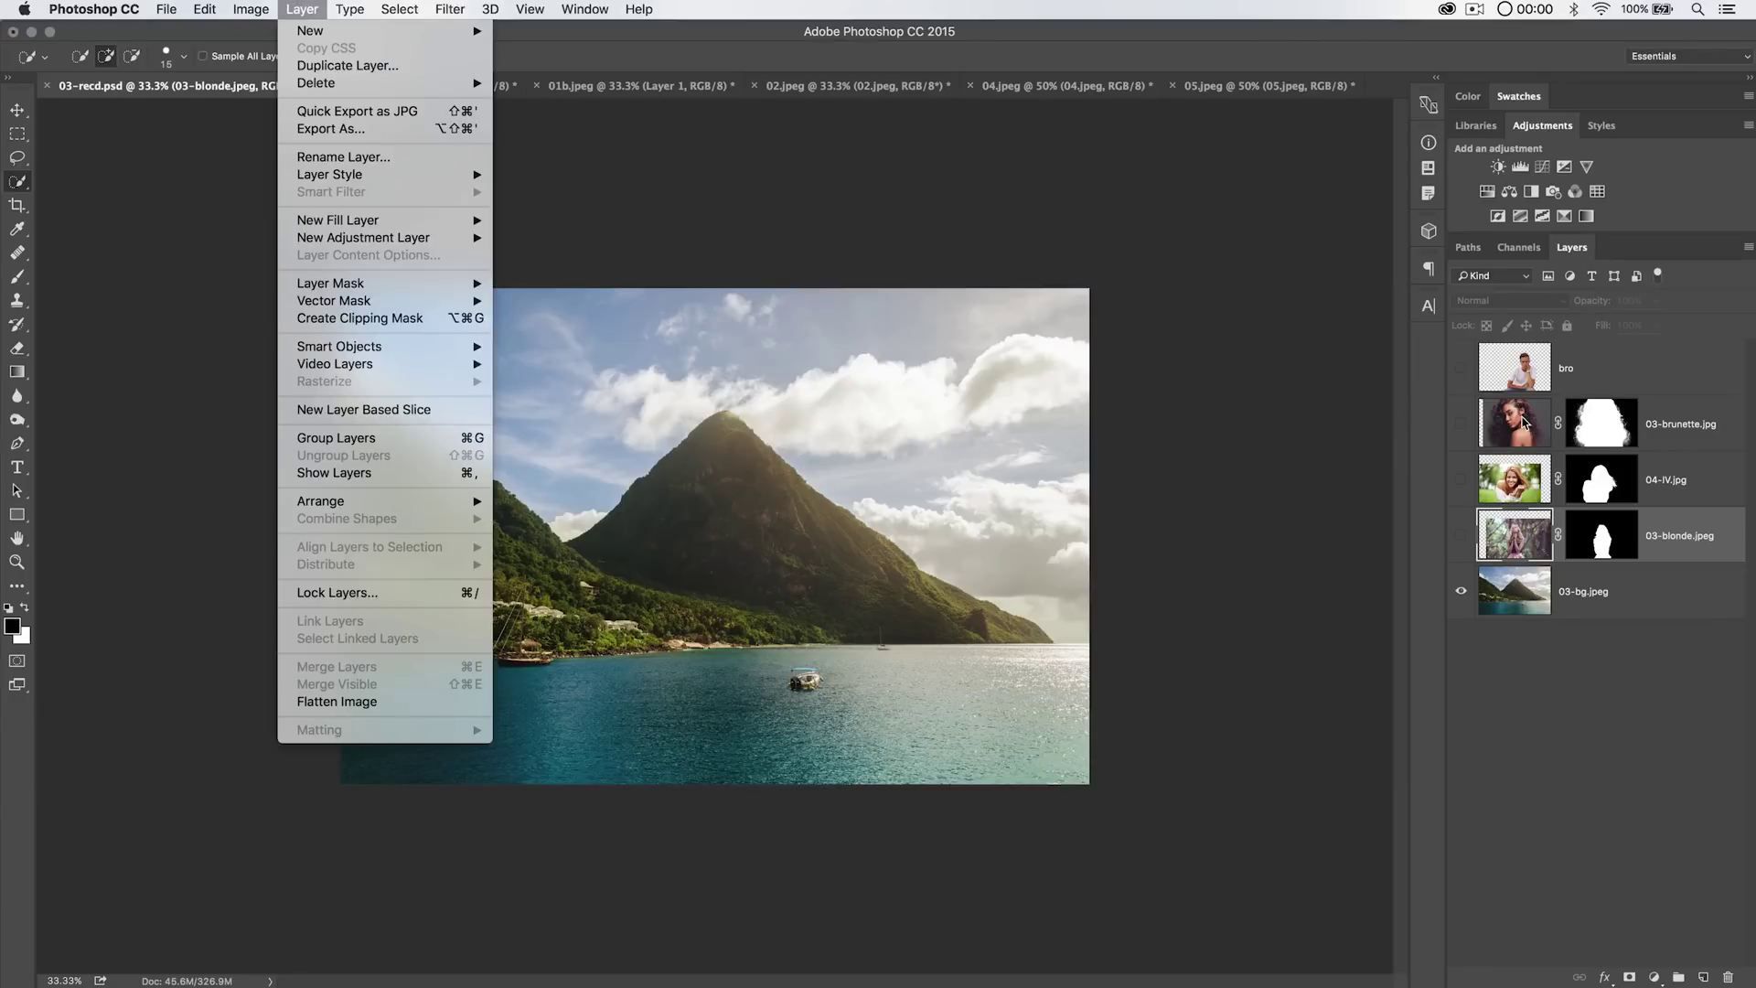
click(1523, 424)
click(1459, 424)
click(1521, 425)
click(302, 8)
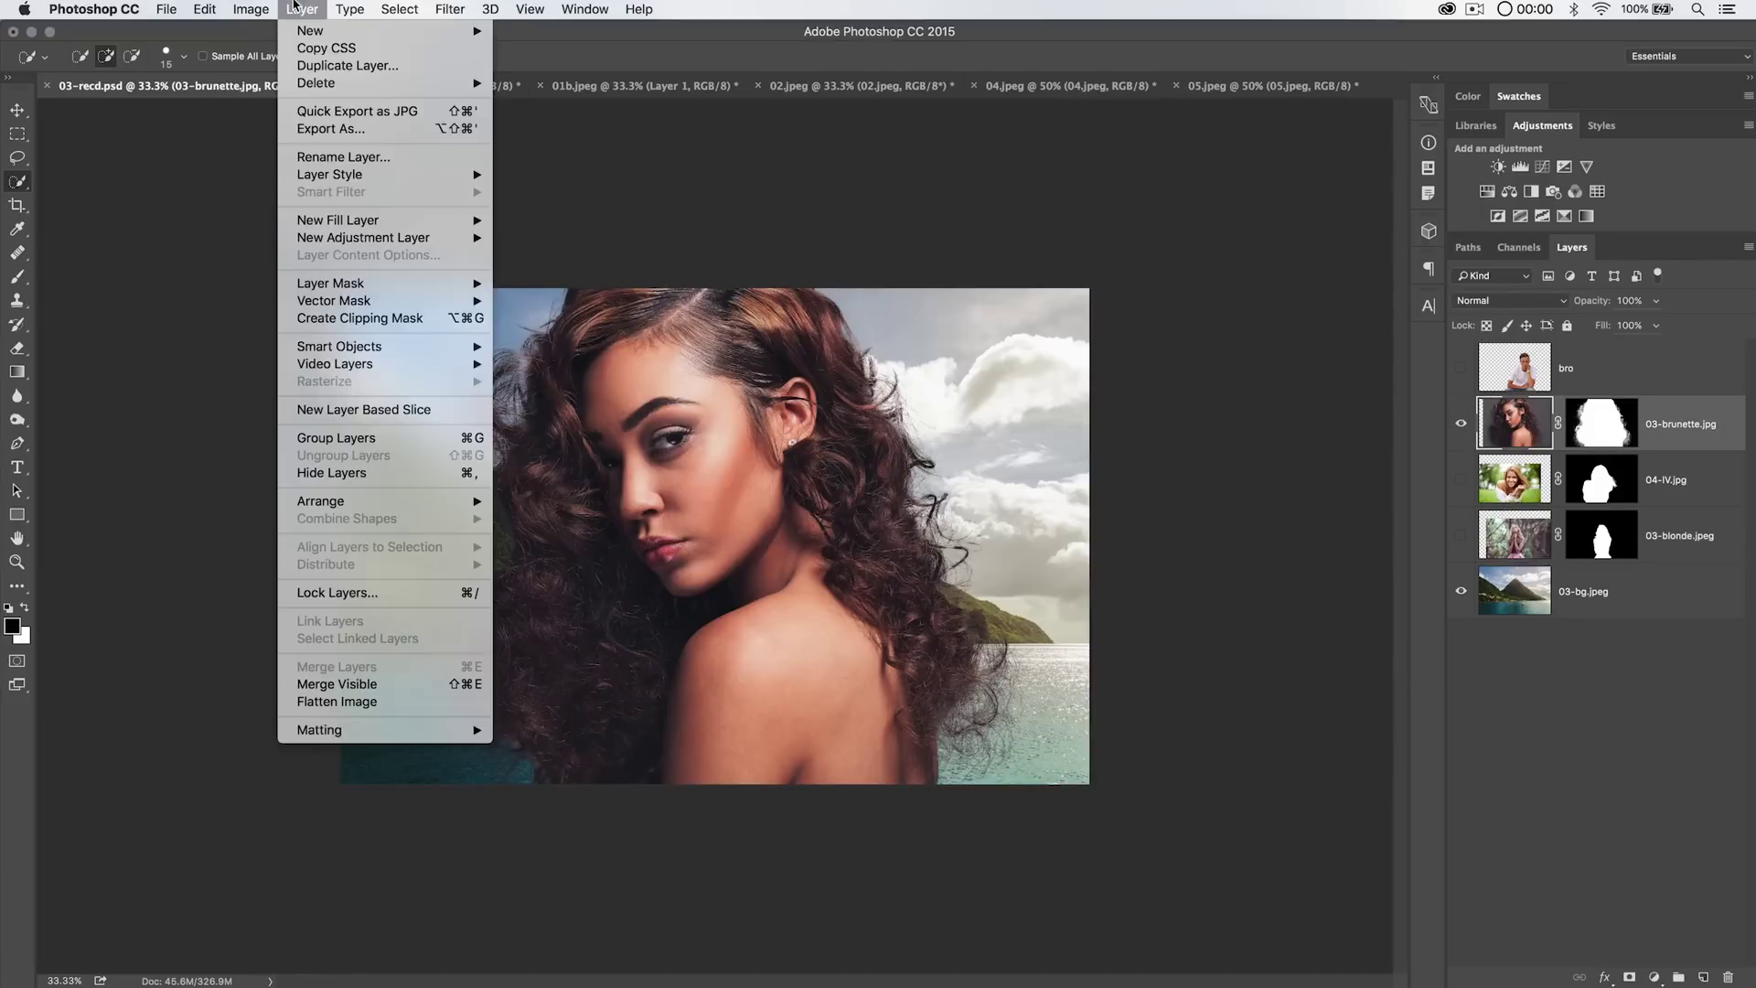
mouse_move(382, 737)
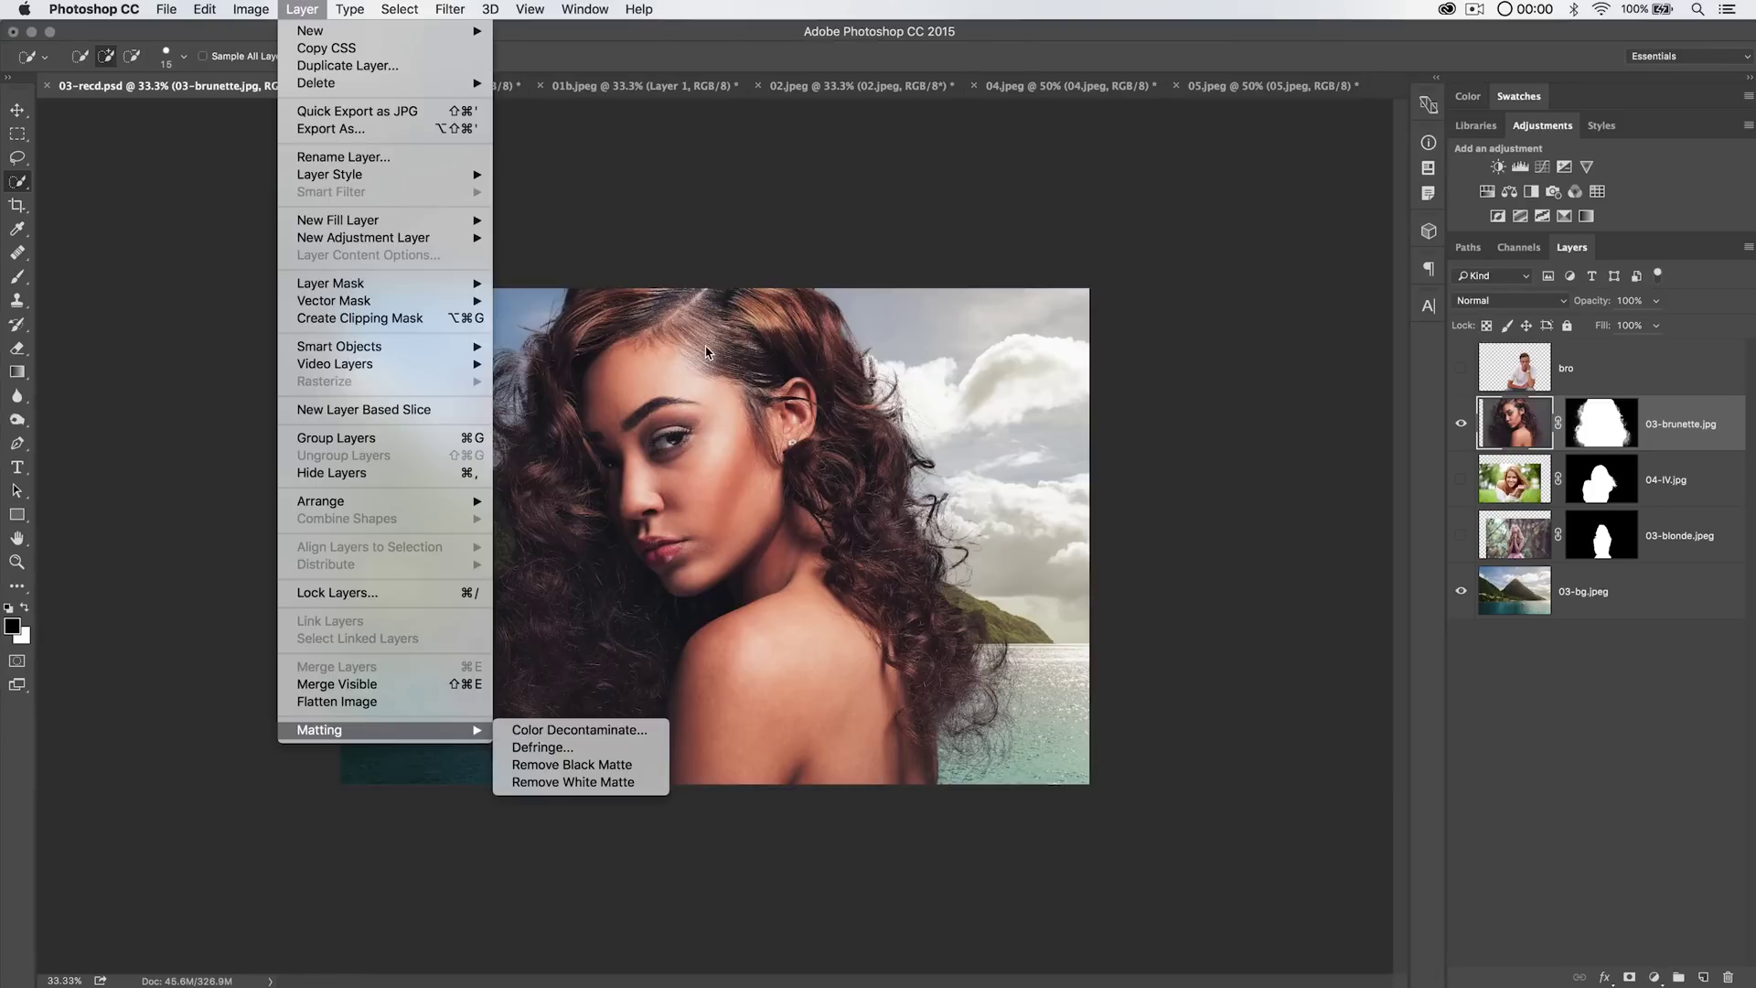
click(706, 352)
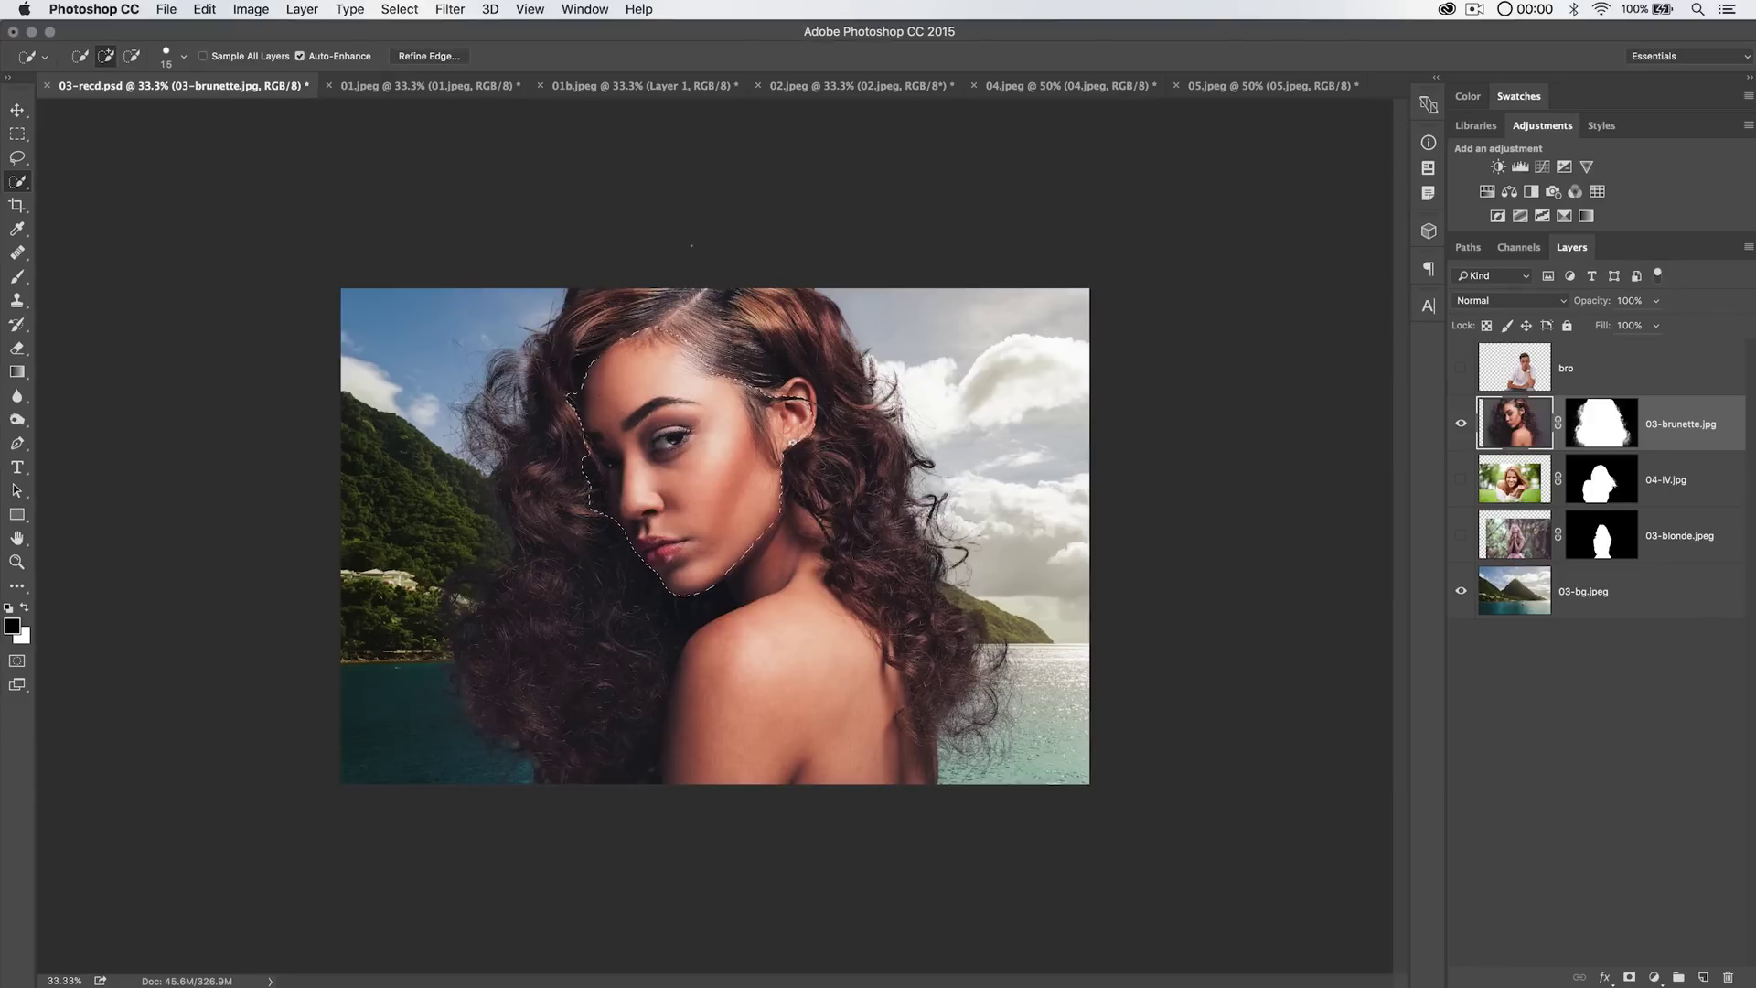
Refine the face selection's edge with Decontaminate Colors at 61 in Overlay view.
click(381, 11)
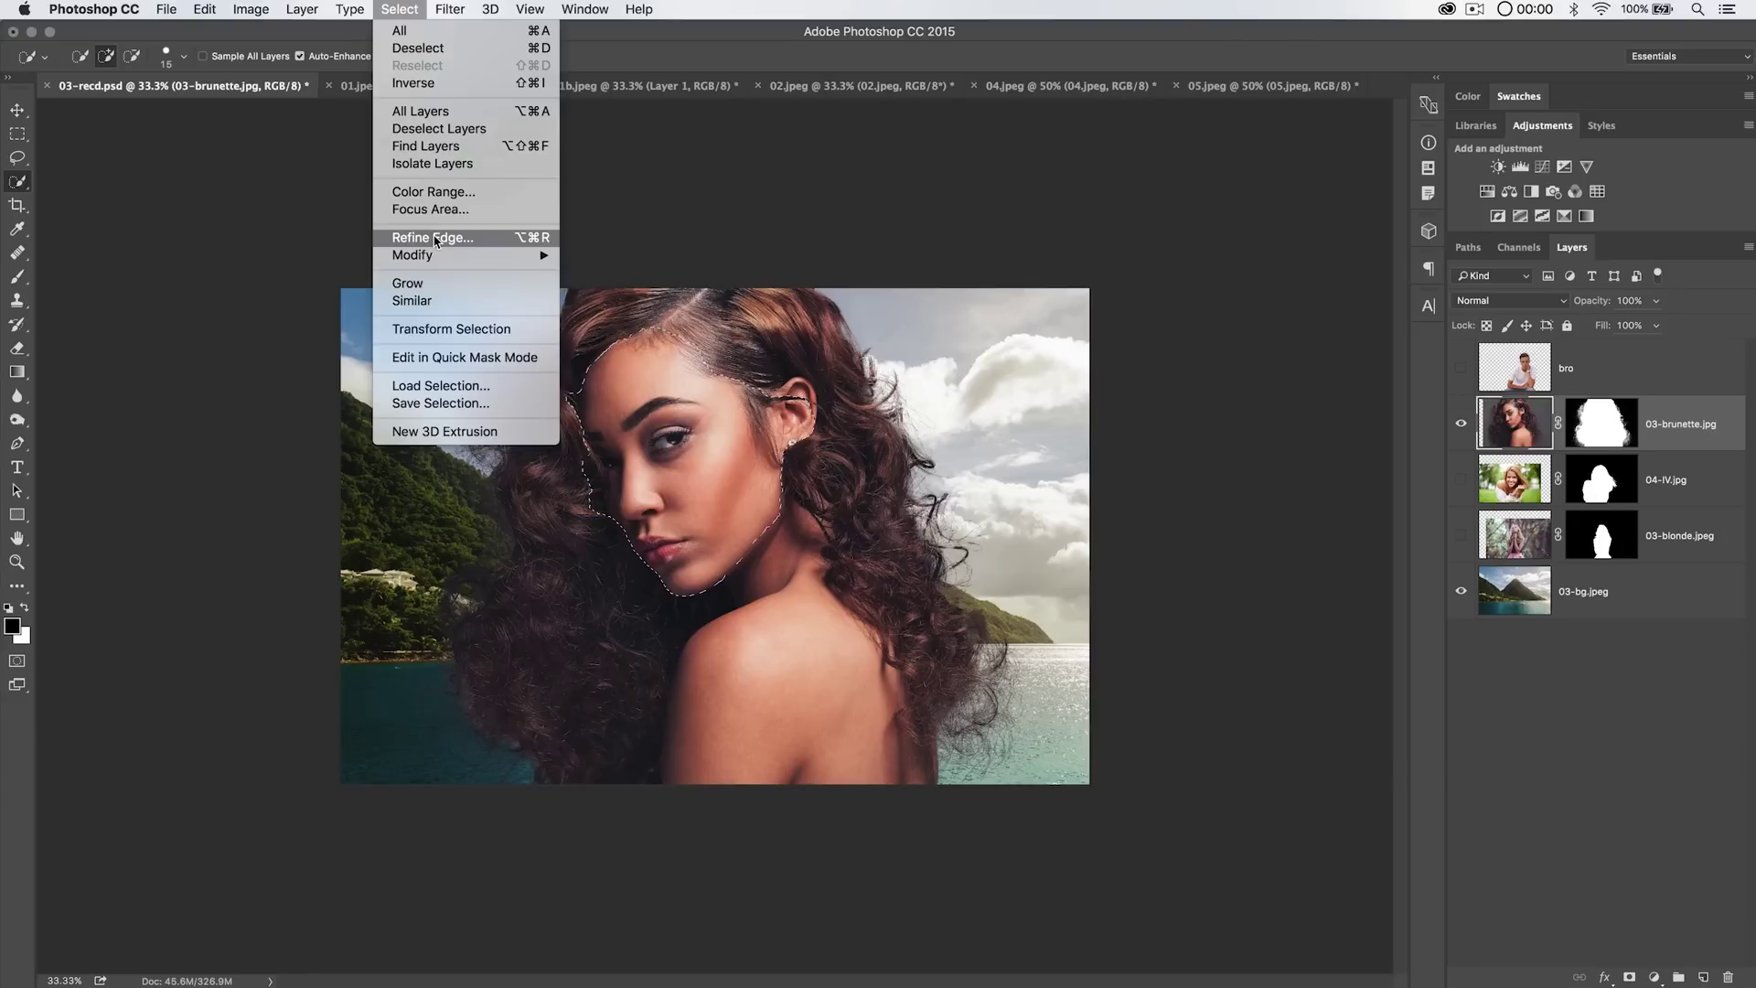
click(435, 240)
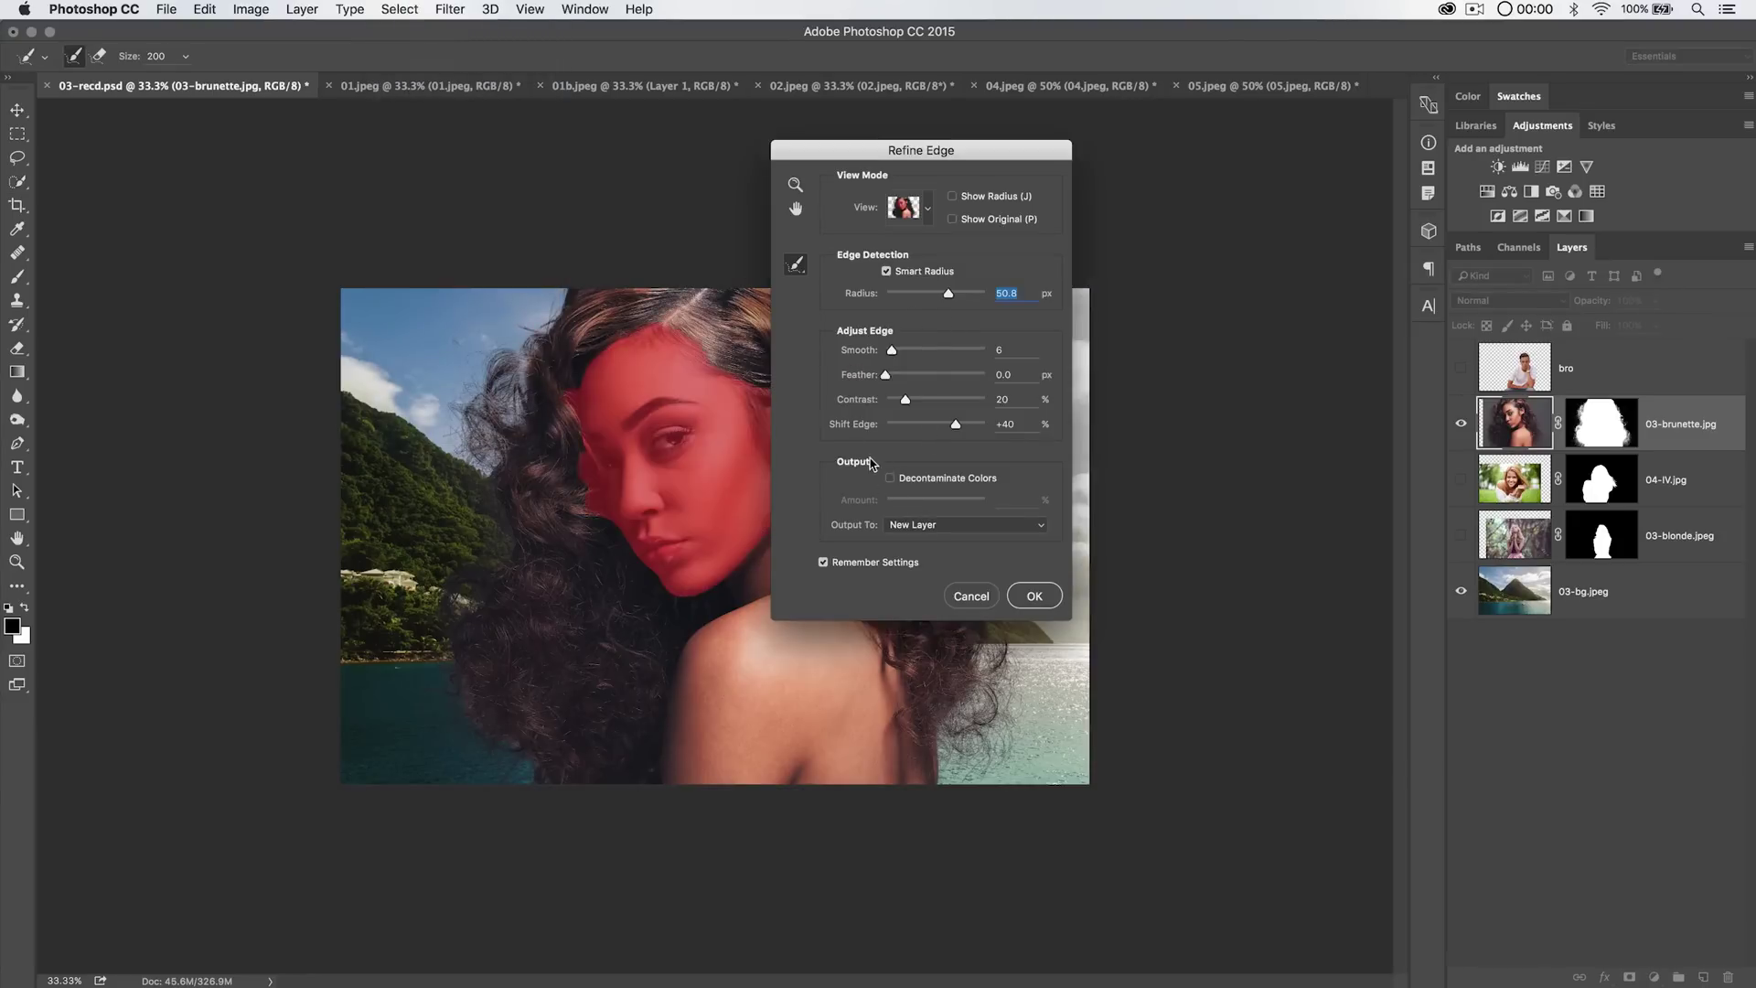
click(891, 478)
drag(919, 503, 946, 504)
click(927, 208)
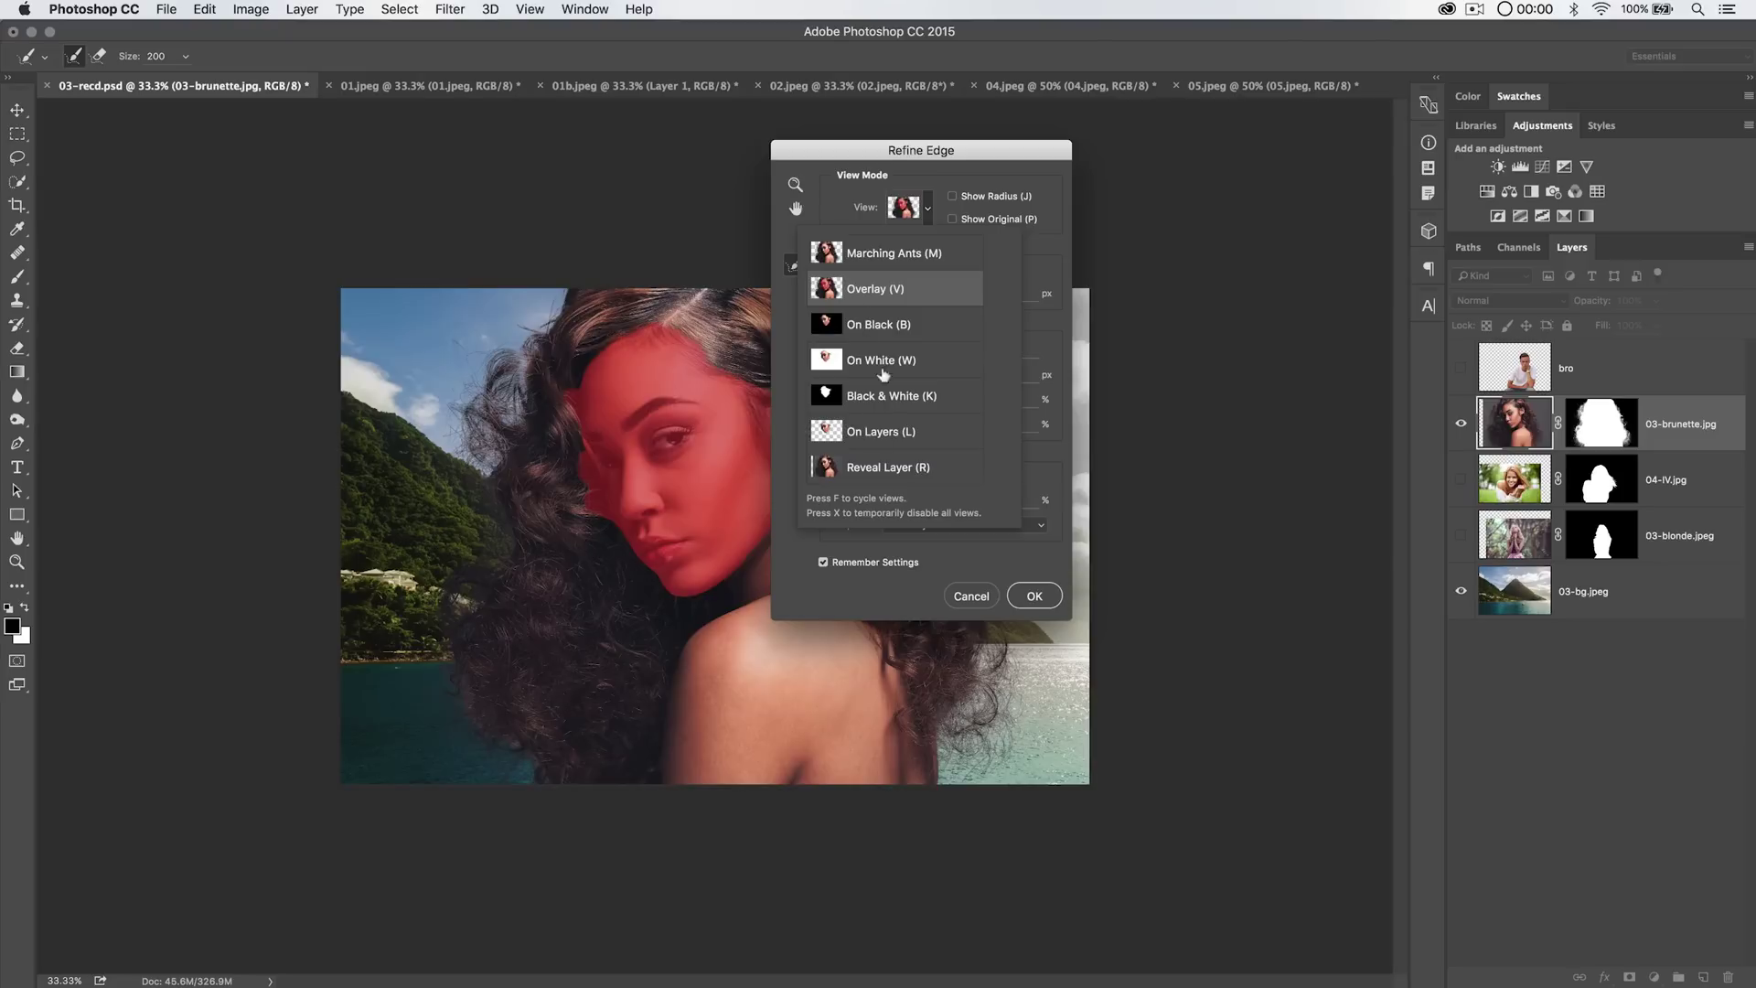
click(1039, 258)
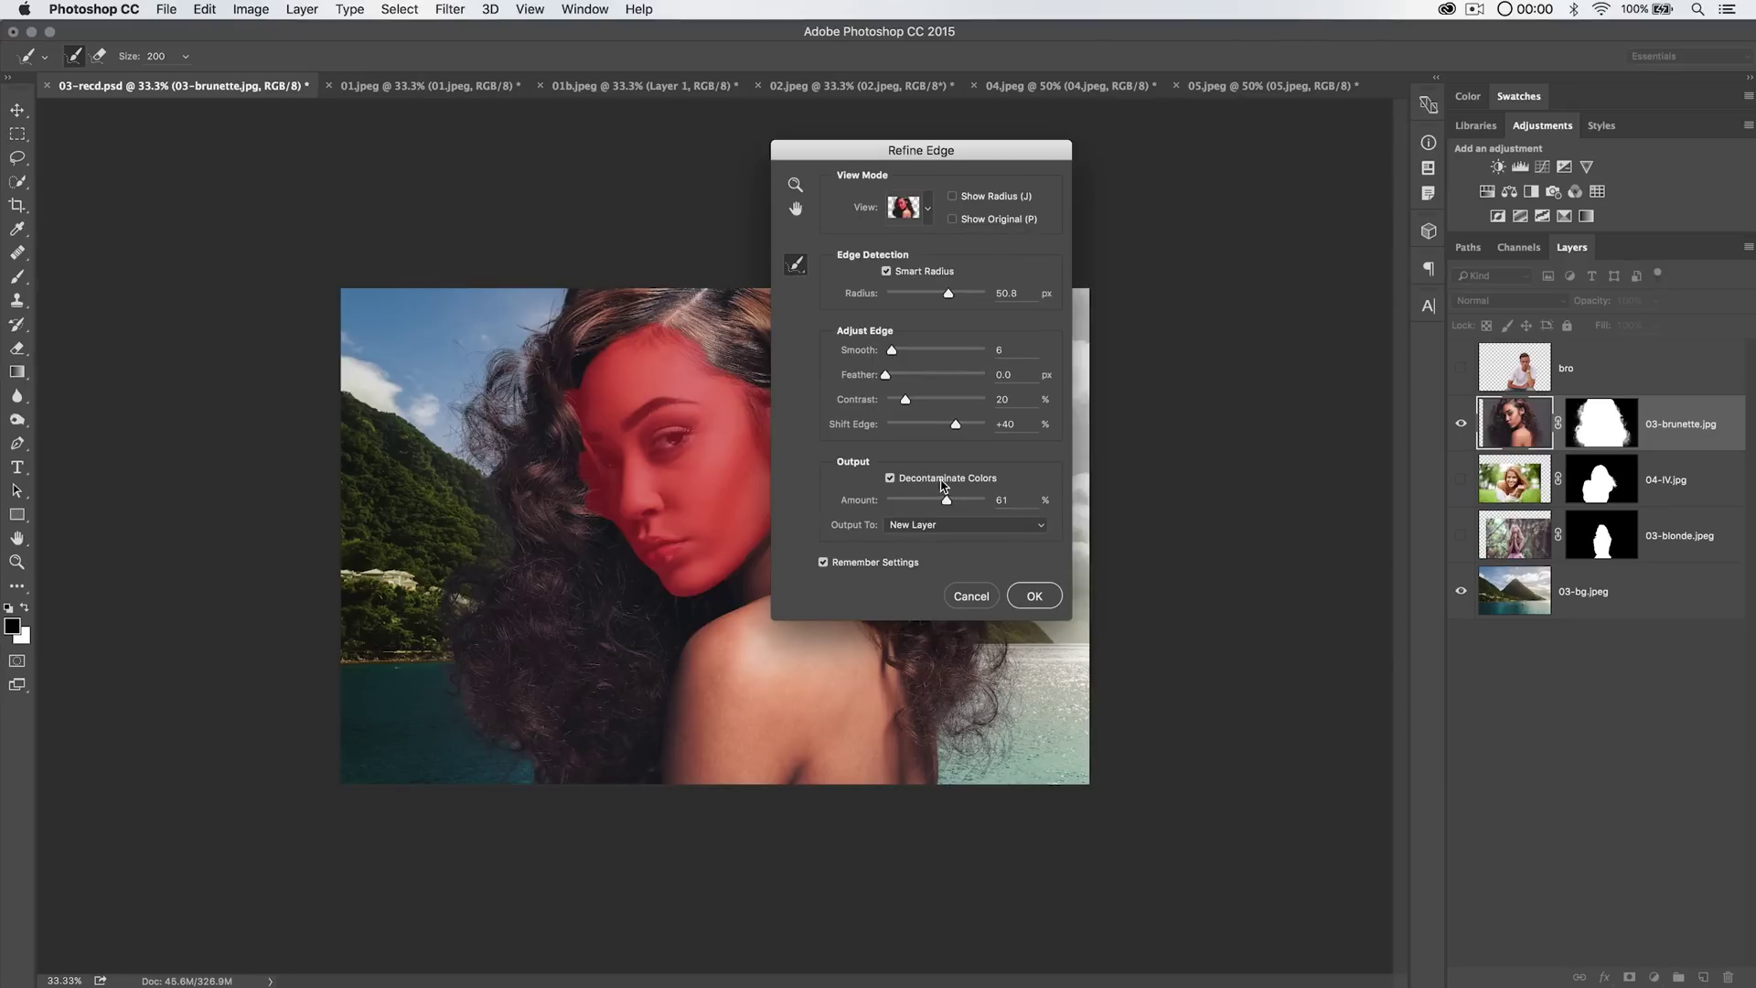
click(984, 598)
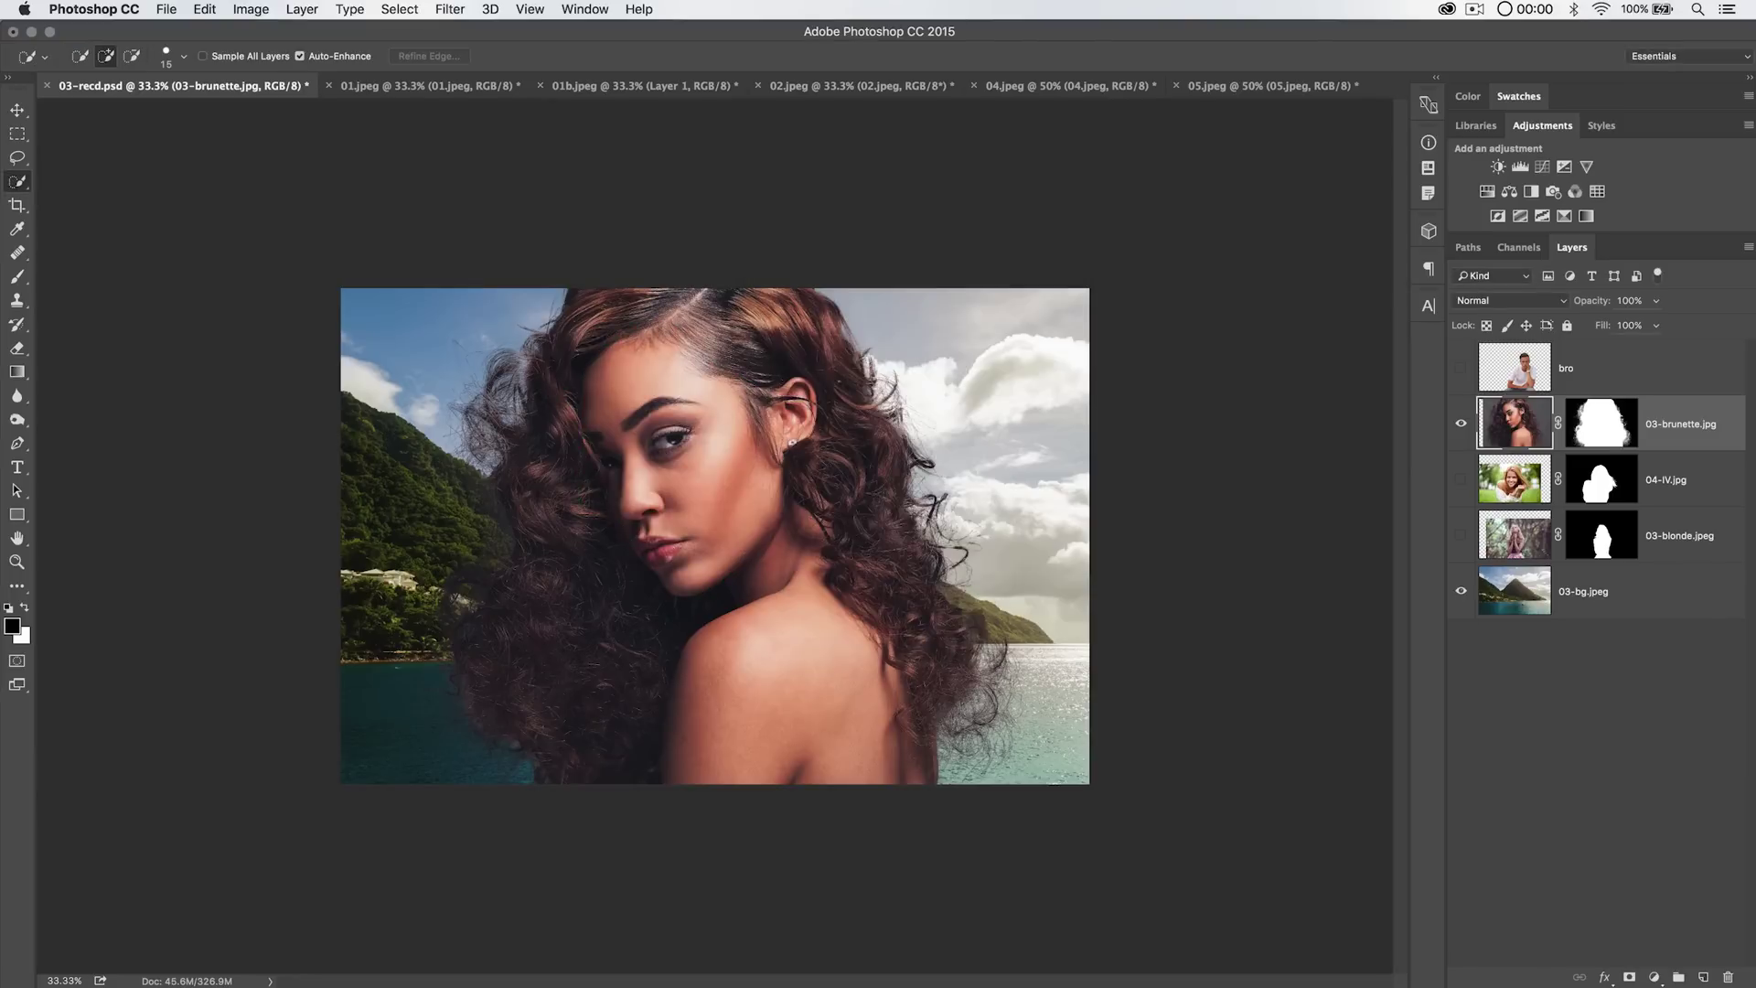
Switch to the Move tool and apply Remove Matte to the brunette's cut-out.
key(v)
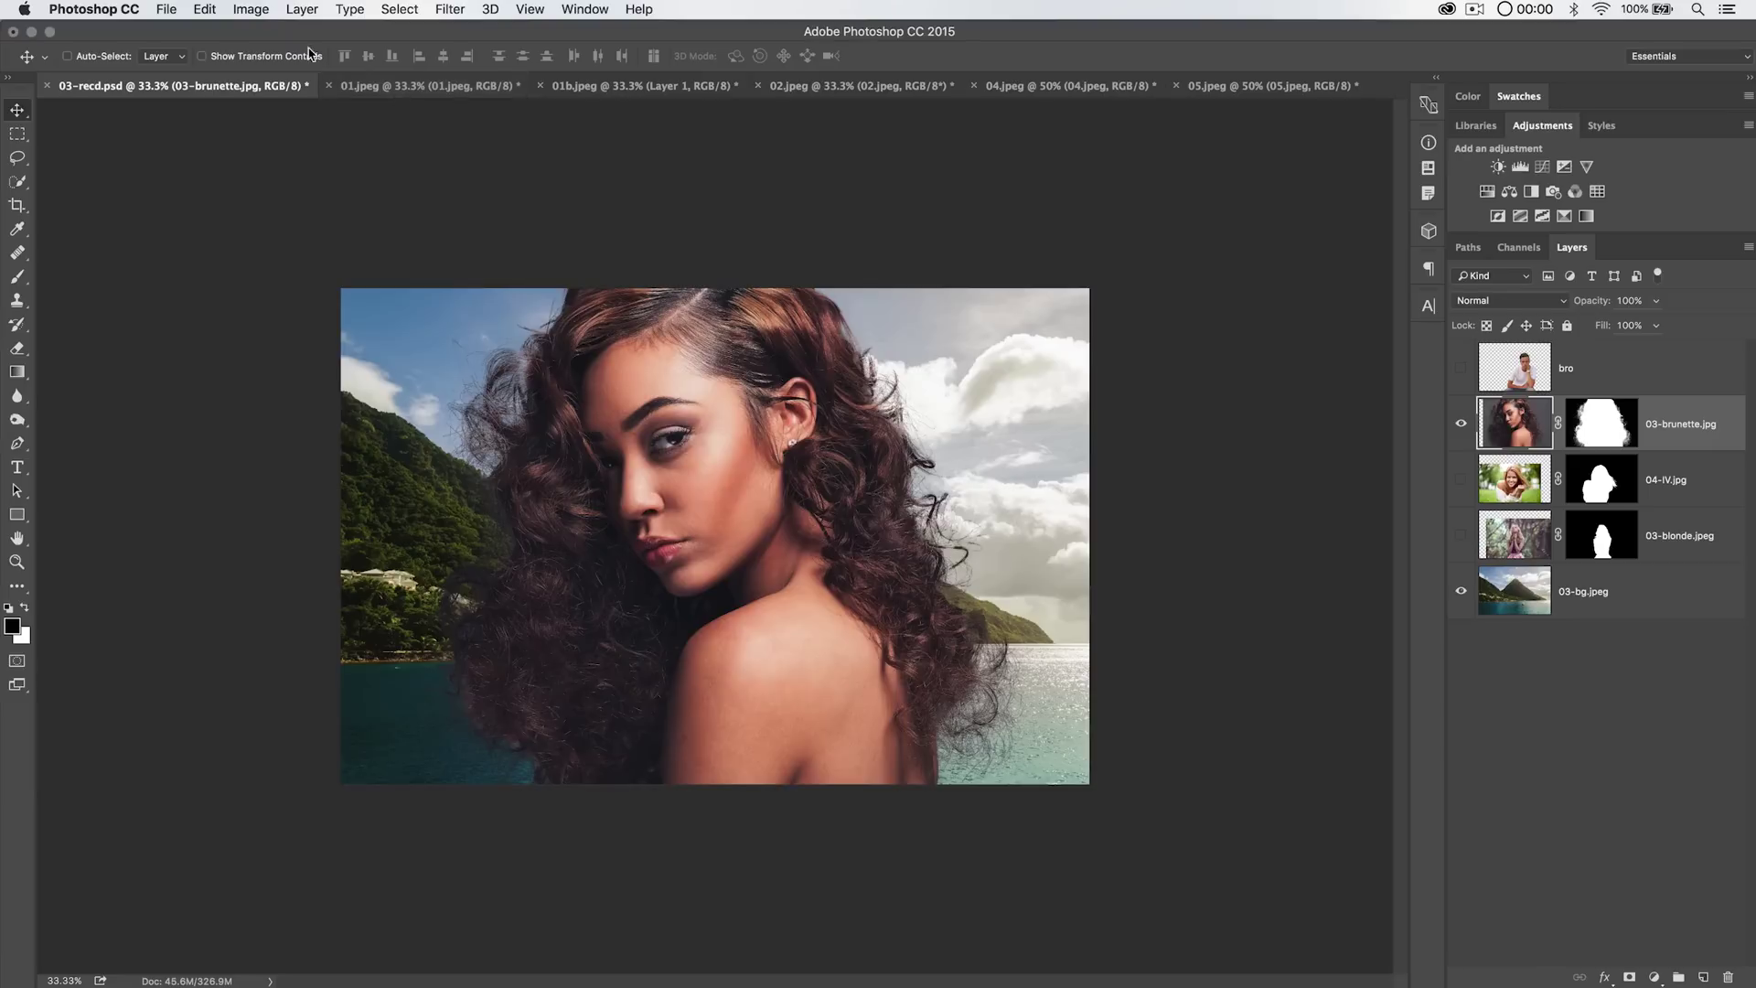
click(272, 11)
mouse_move(305, 11)
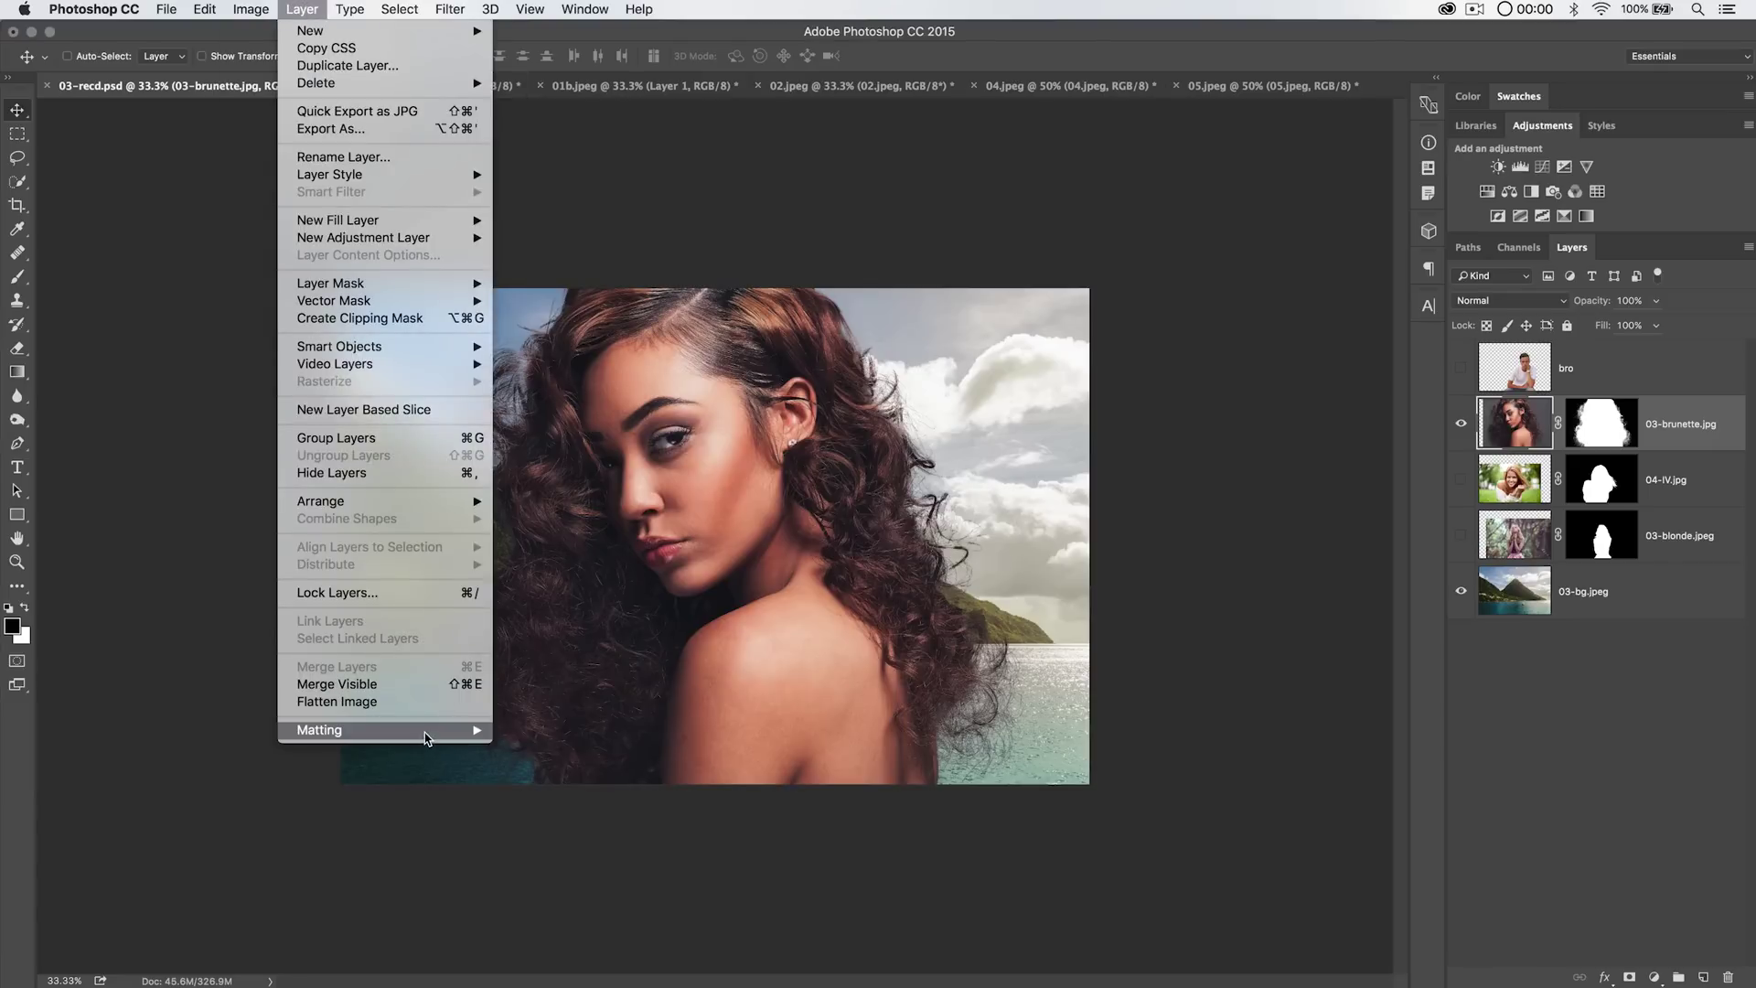
mouse_move(444, 729)
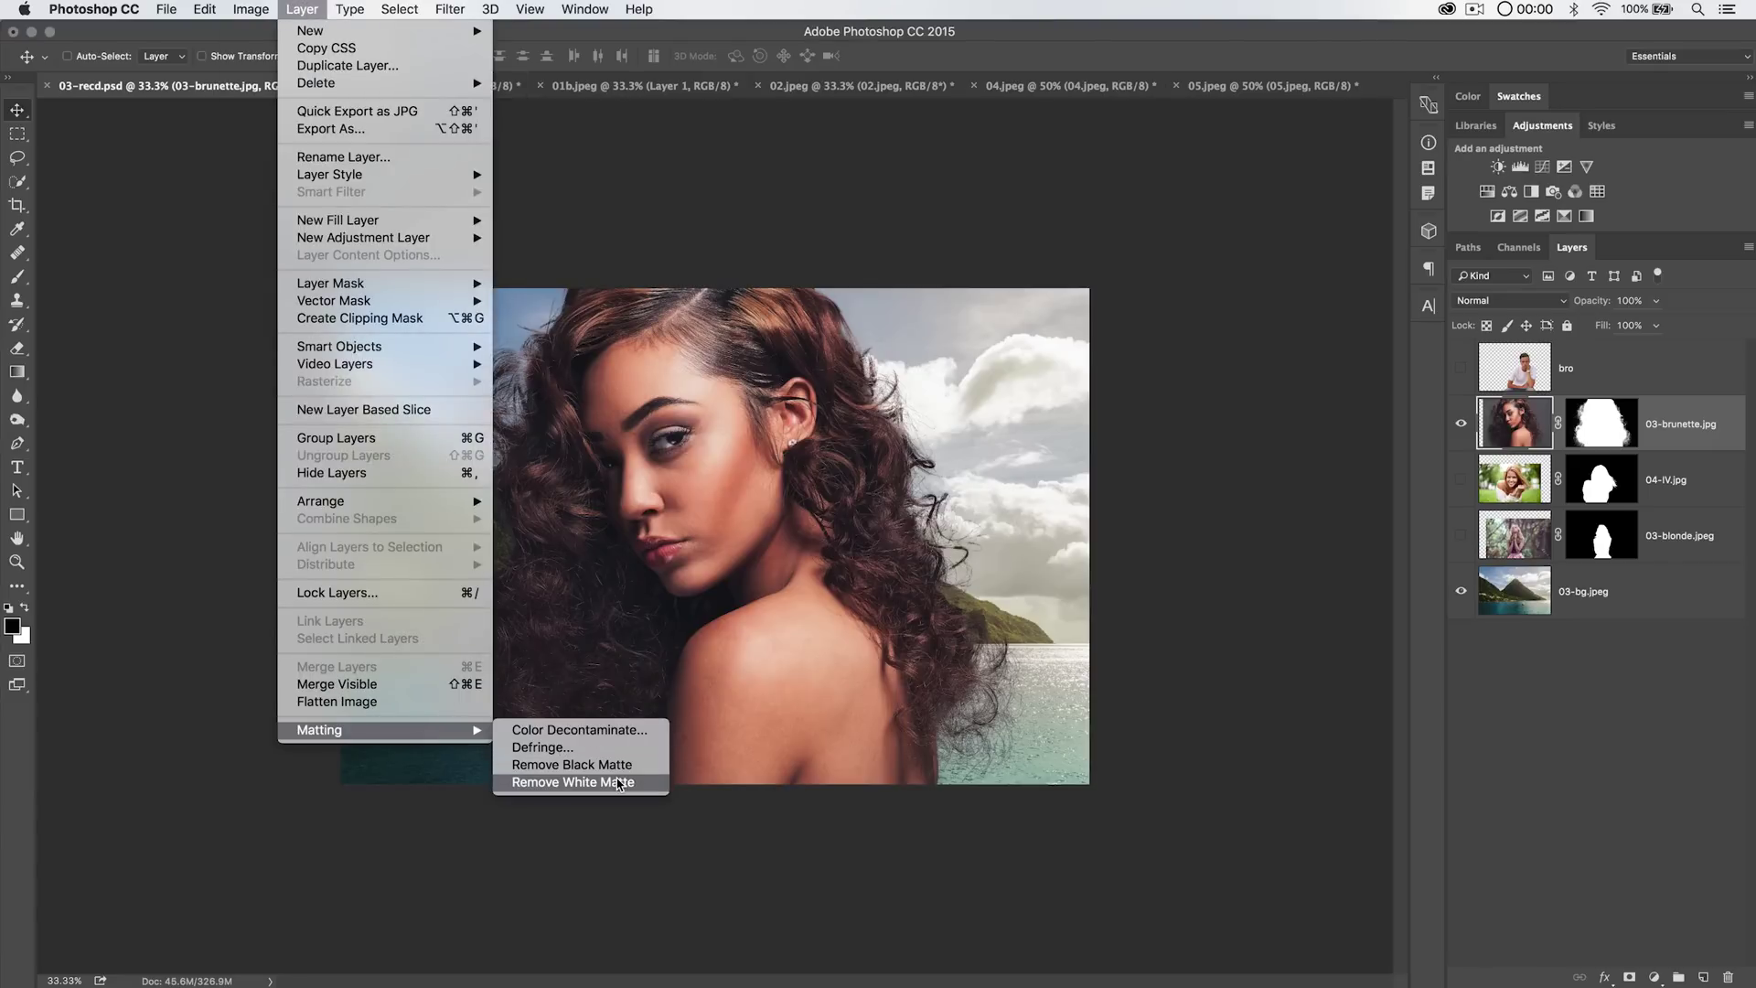
click(656, 773)
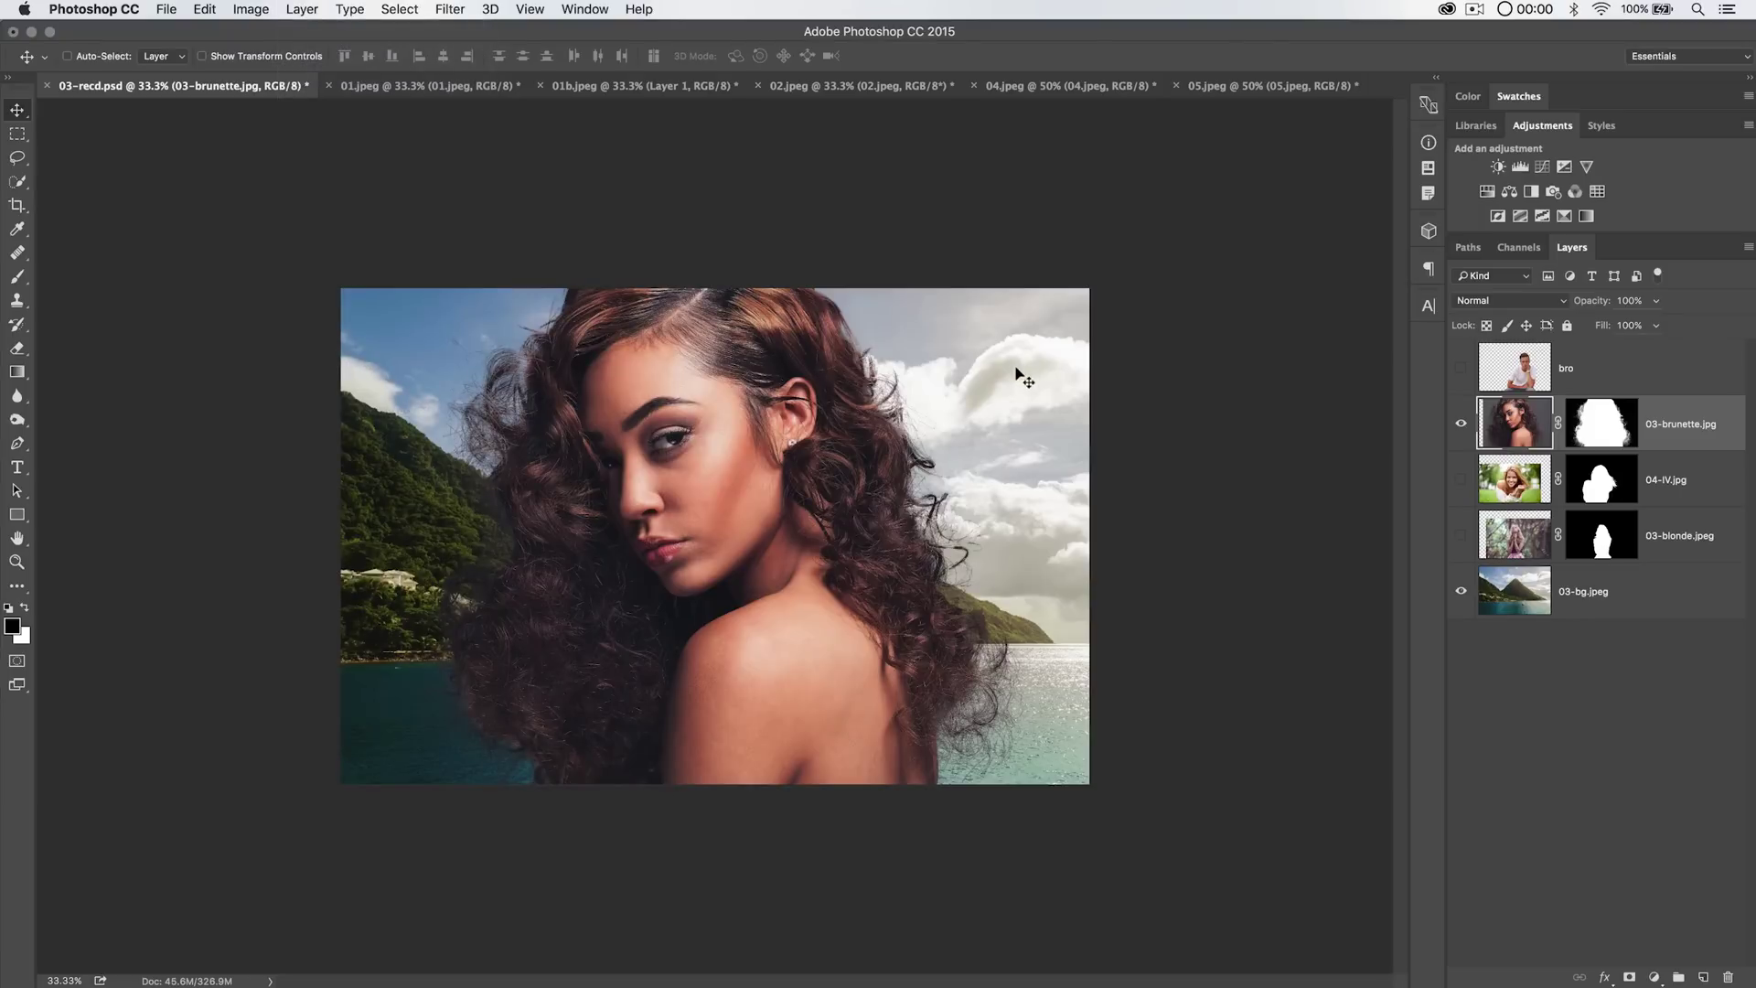
Cycle through the open documents and dock the floating slides template as a tab.
click(582, 9)
mouse_move(600, 36)
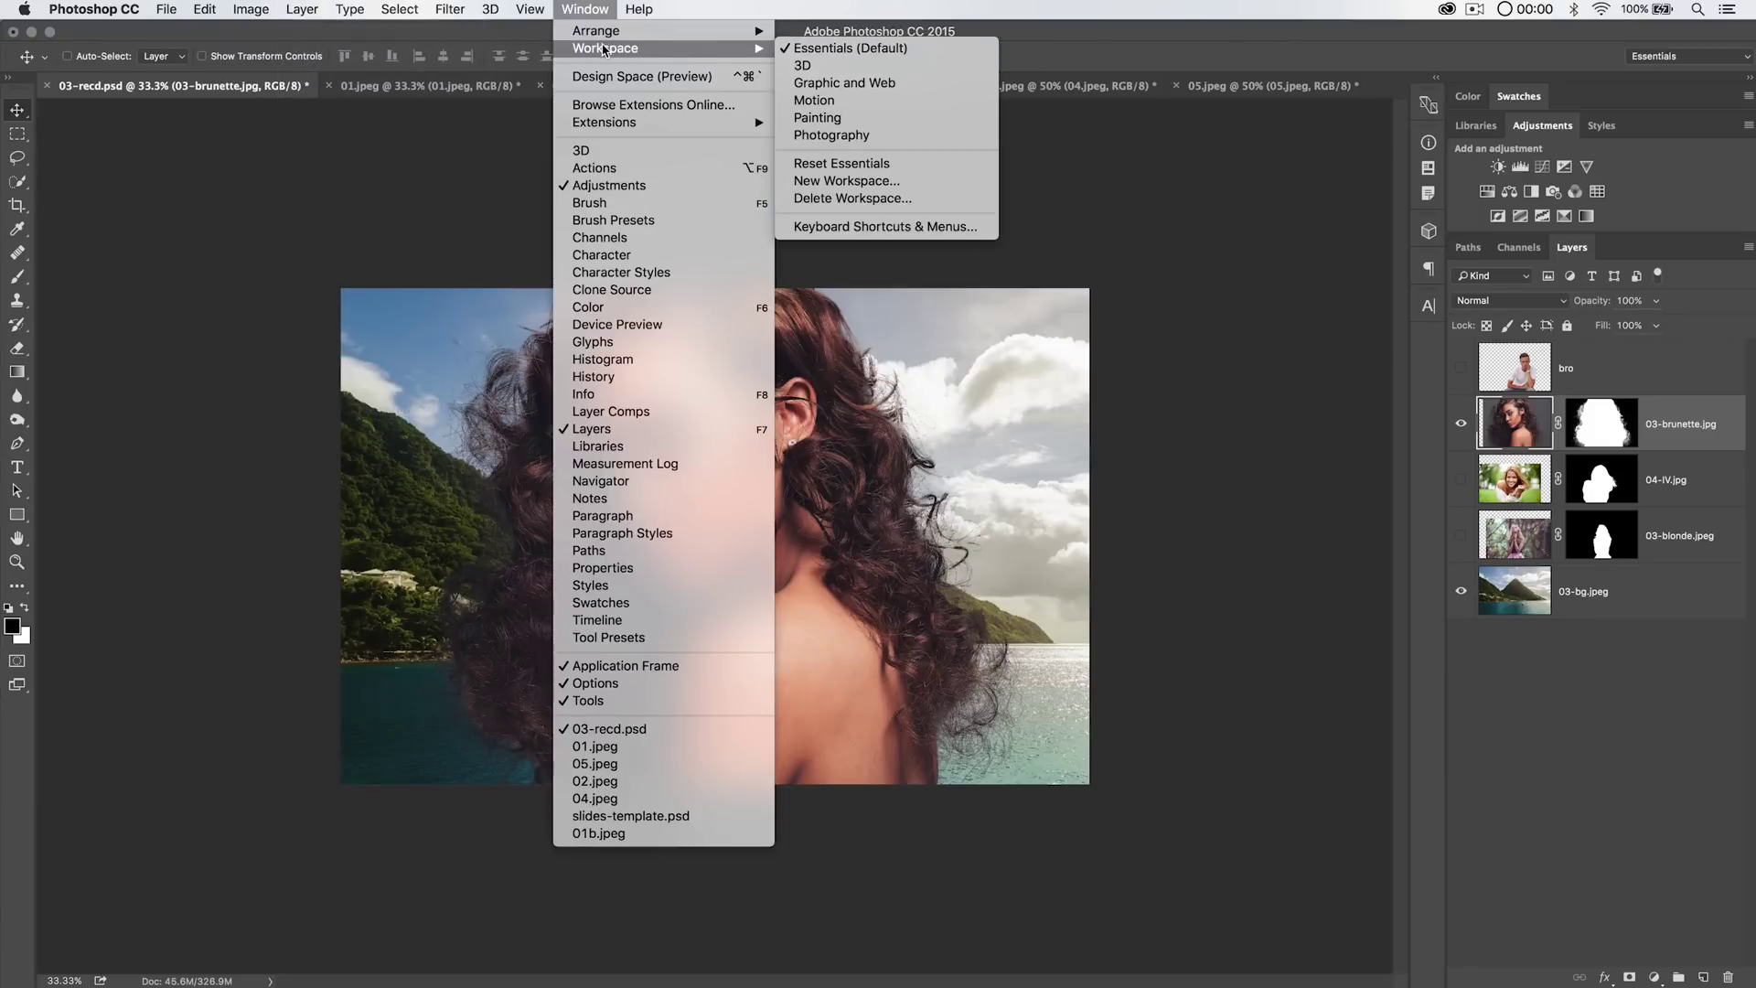
click(421, 188)
right_click(423, 93)
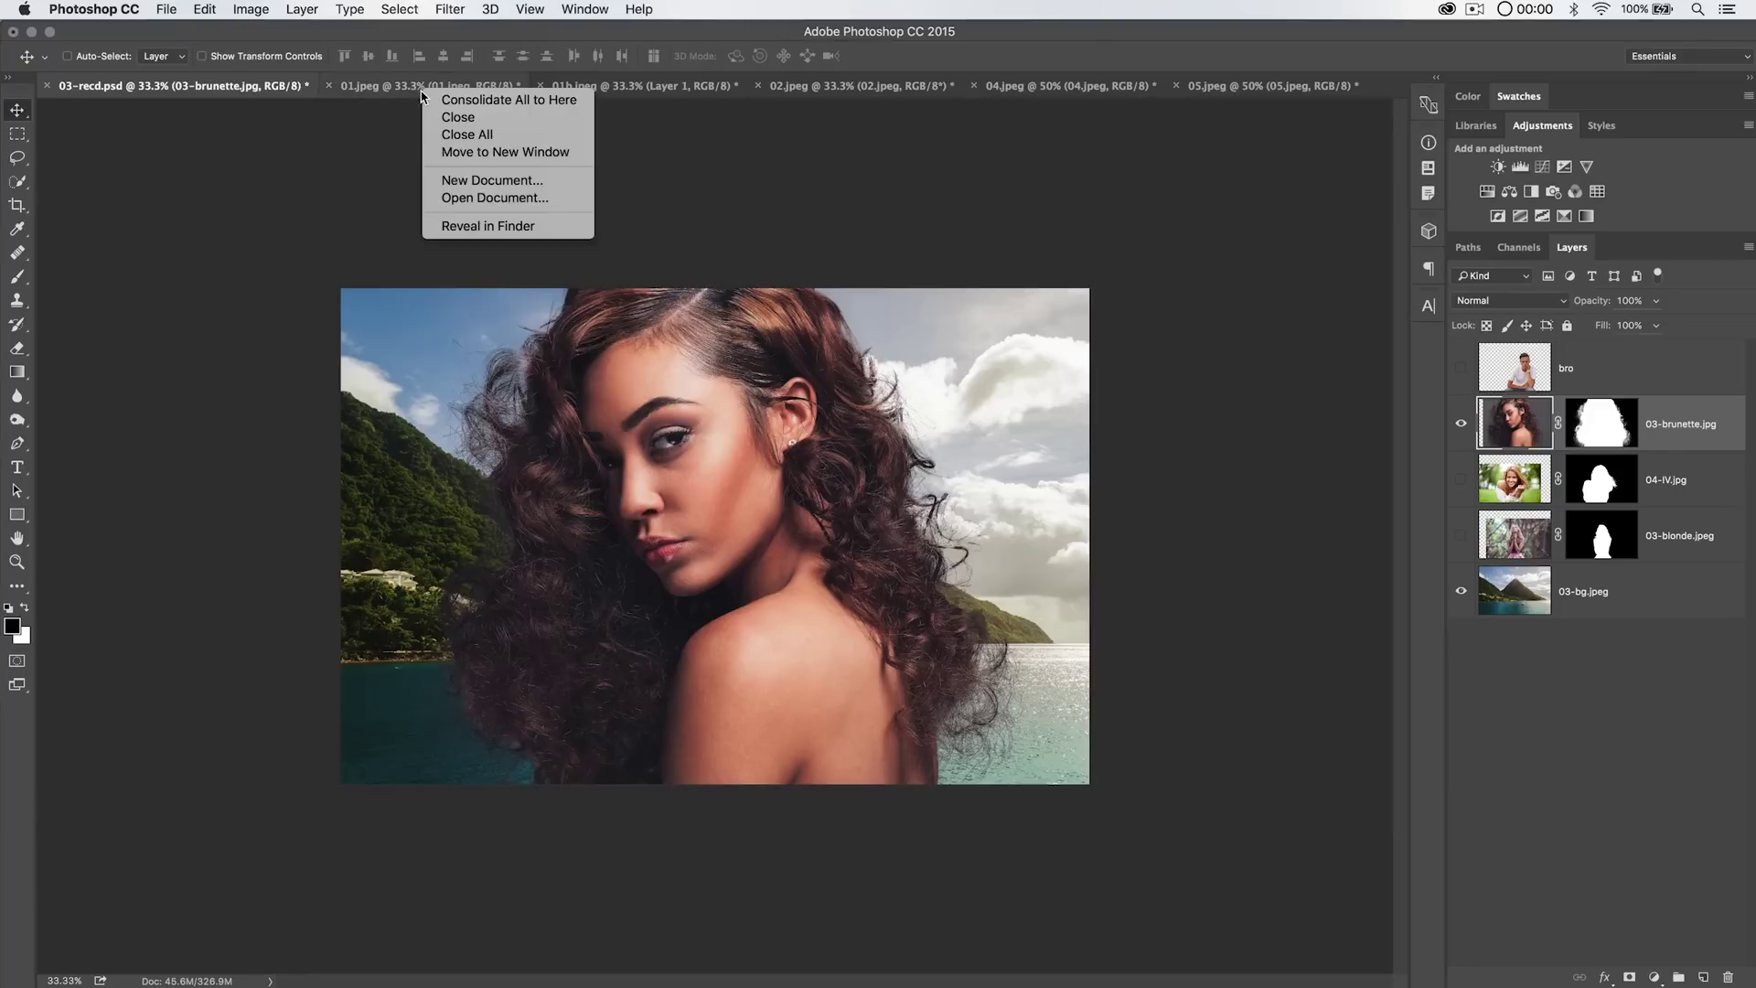
click(379, 187)
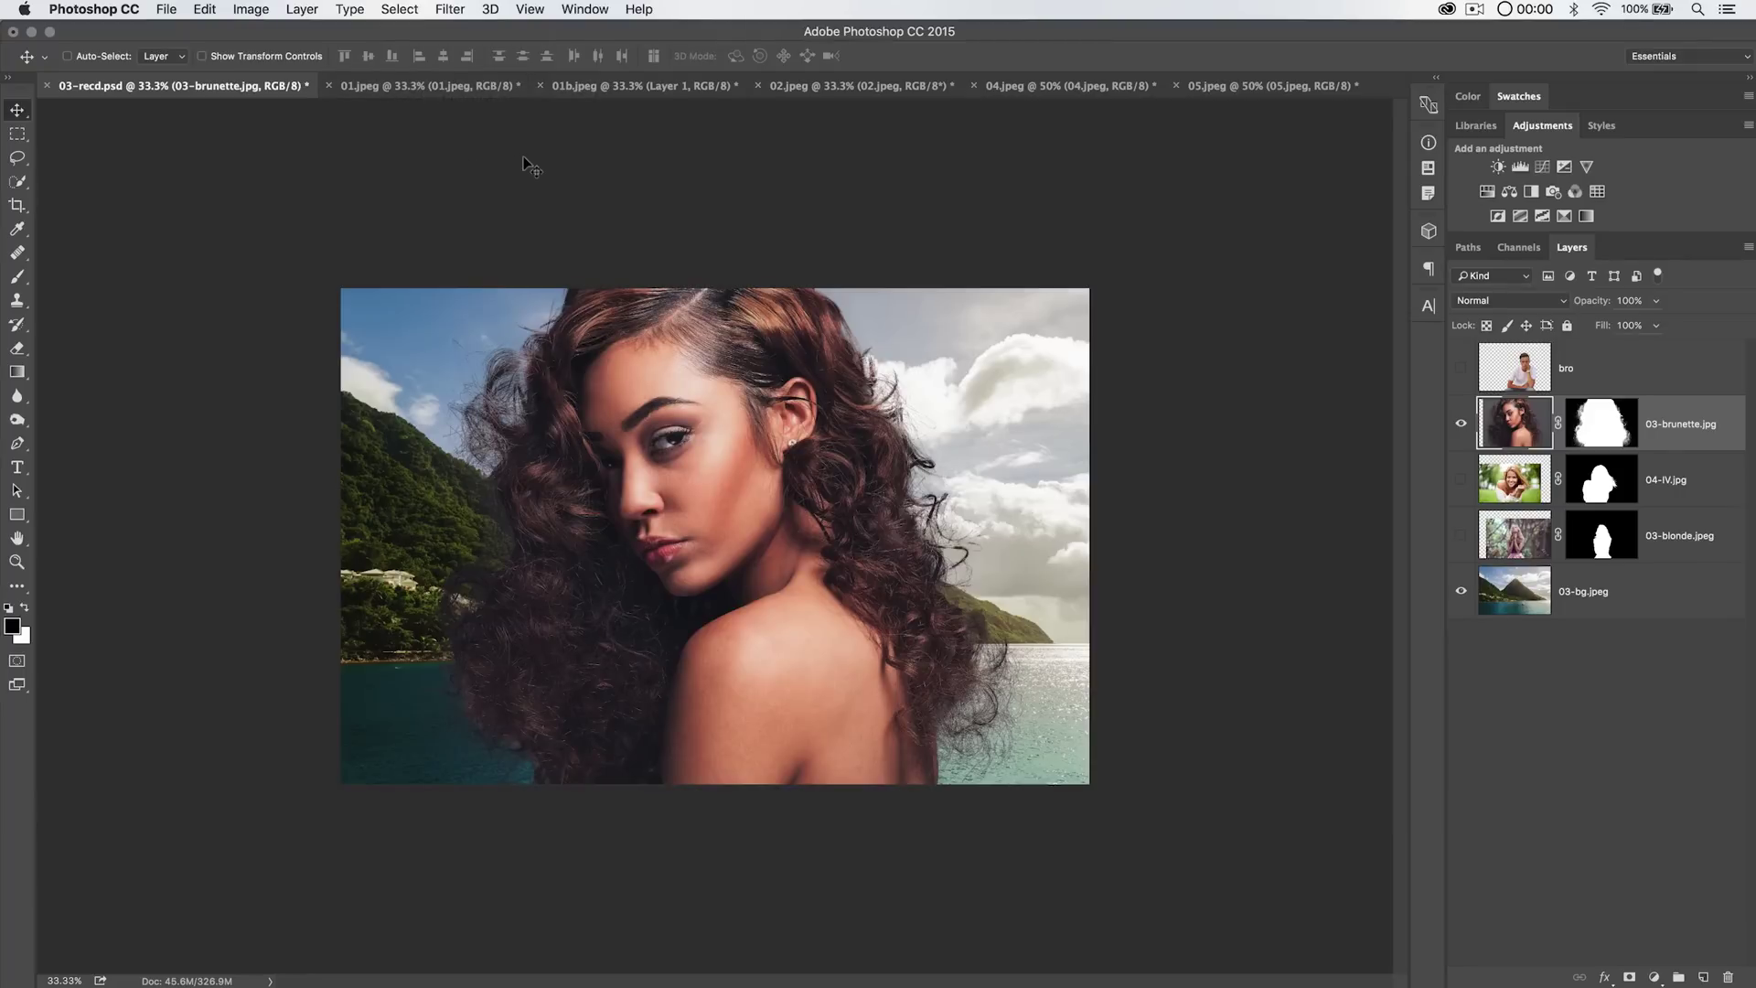
key(ctrl+Tab)
key(ctrl+Tab)
key(ctrl+Tab)
key(ctrl+Tab)
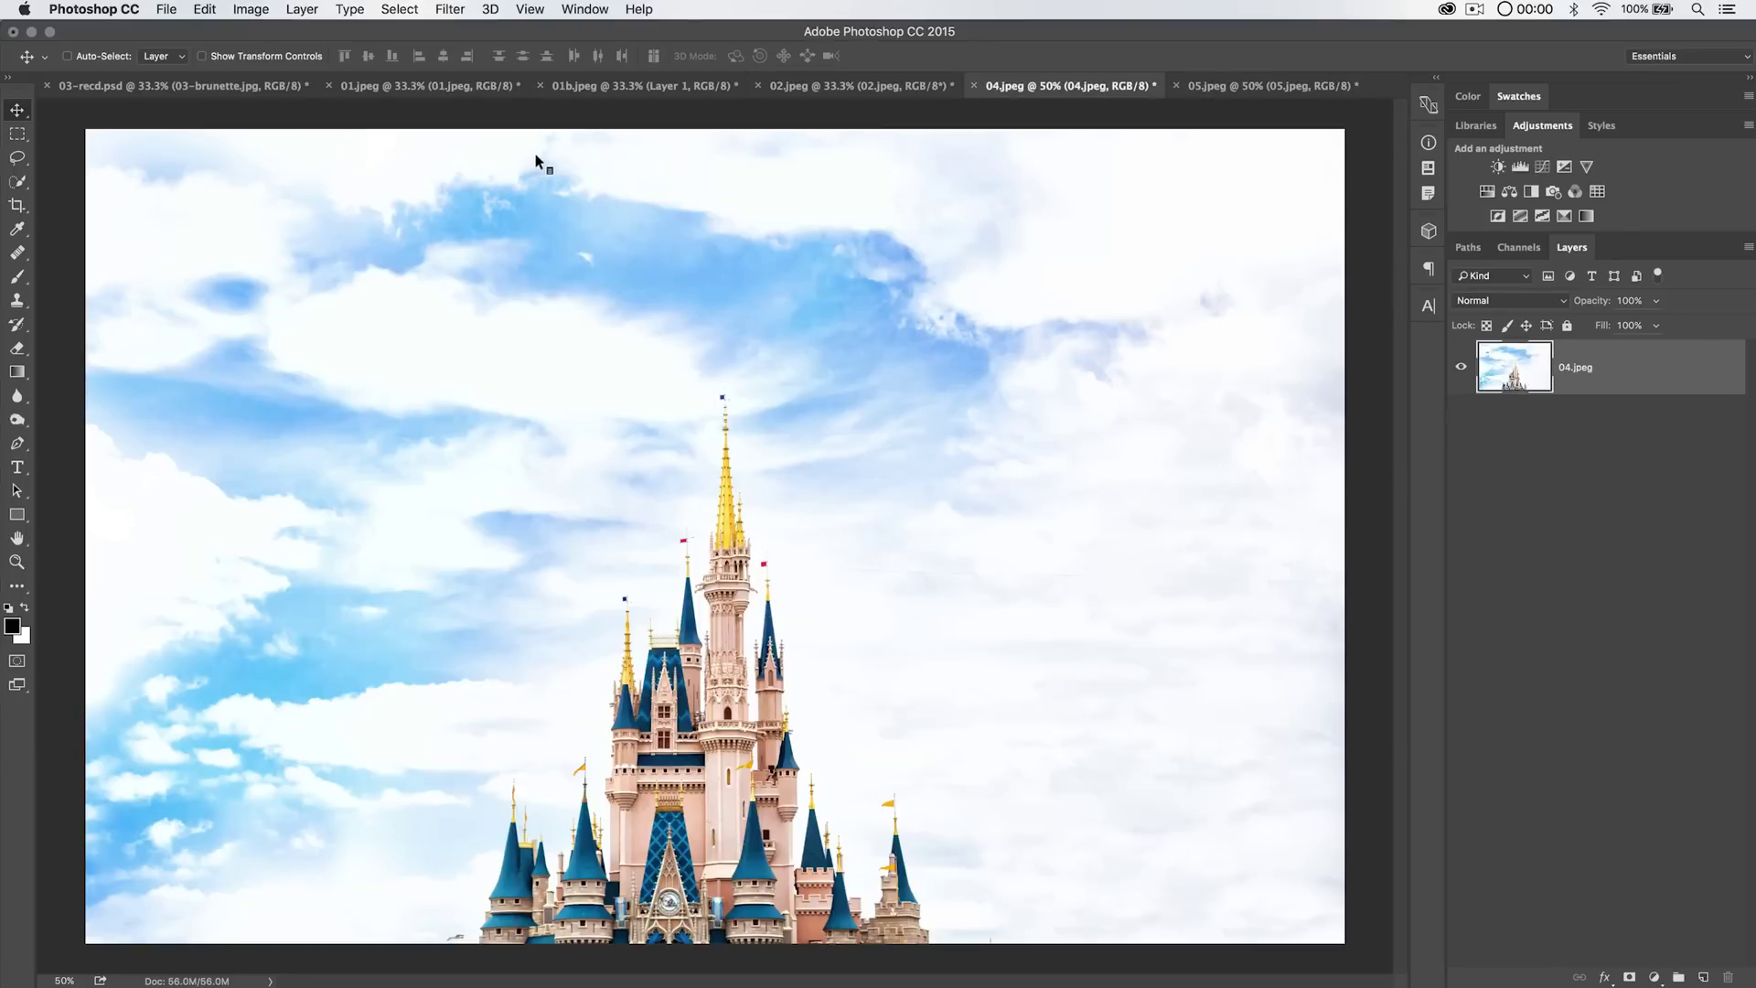
key(ctrl+Tab)
drag(790, 254, 706, 90)
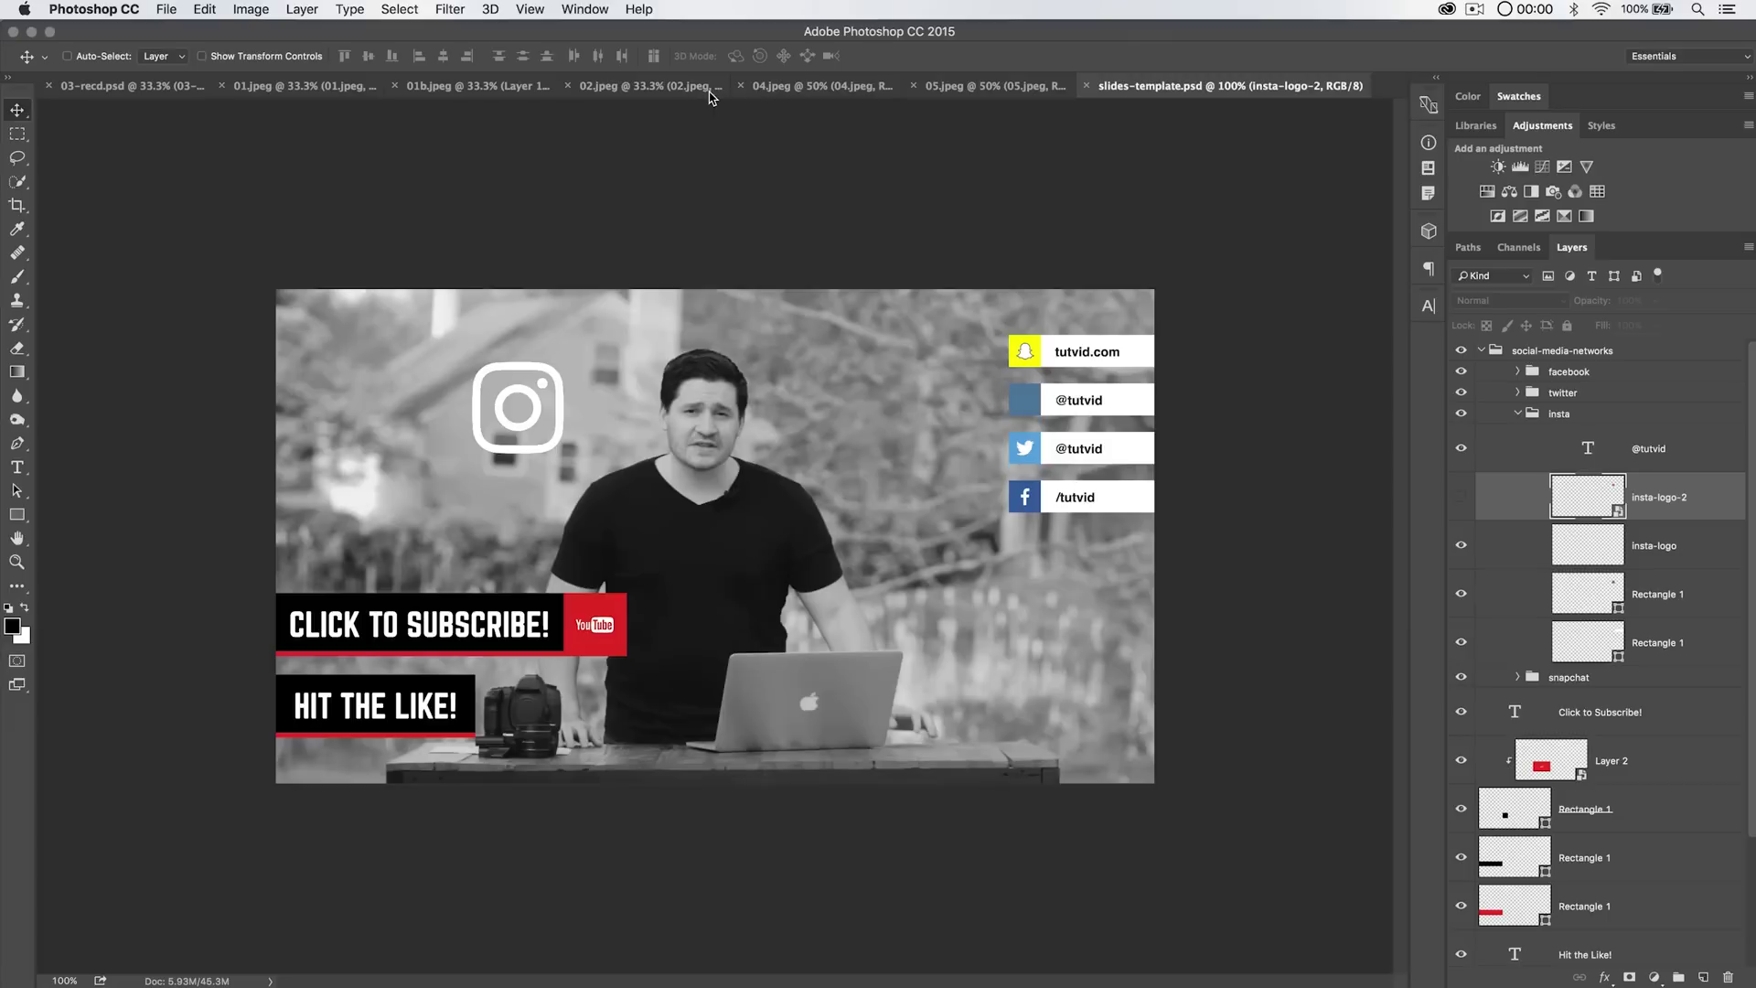
Save the template and zoom in to 500% on the Instagram logo.
key(super+plus)
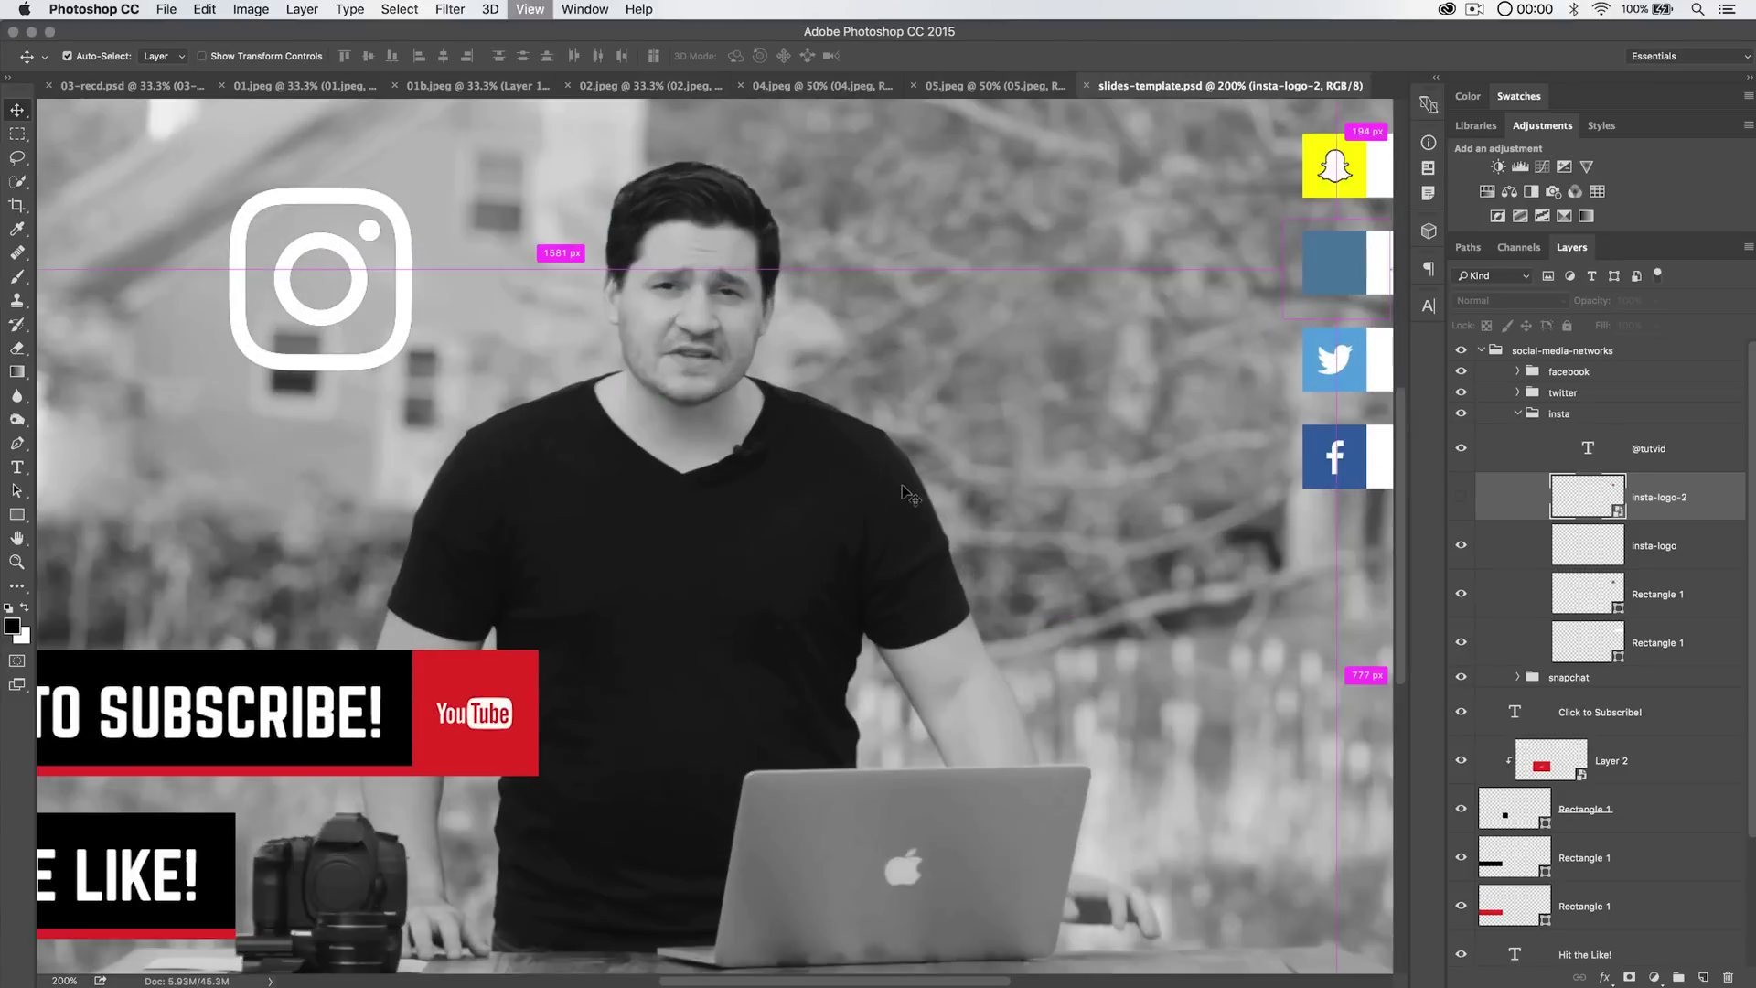
key(super+minus)
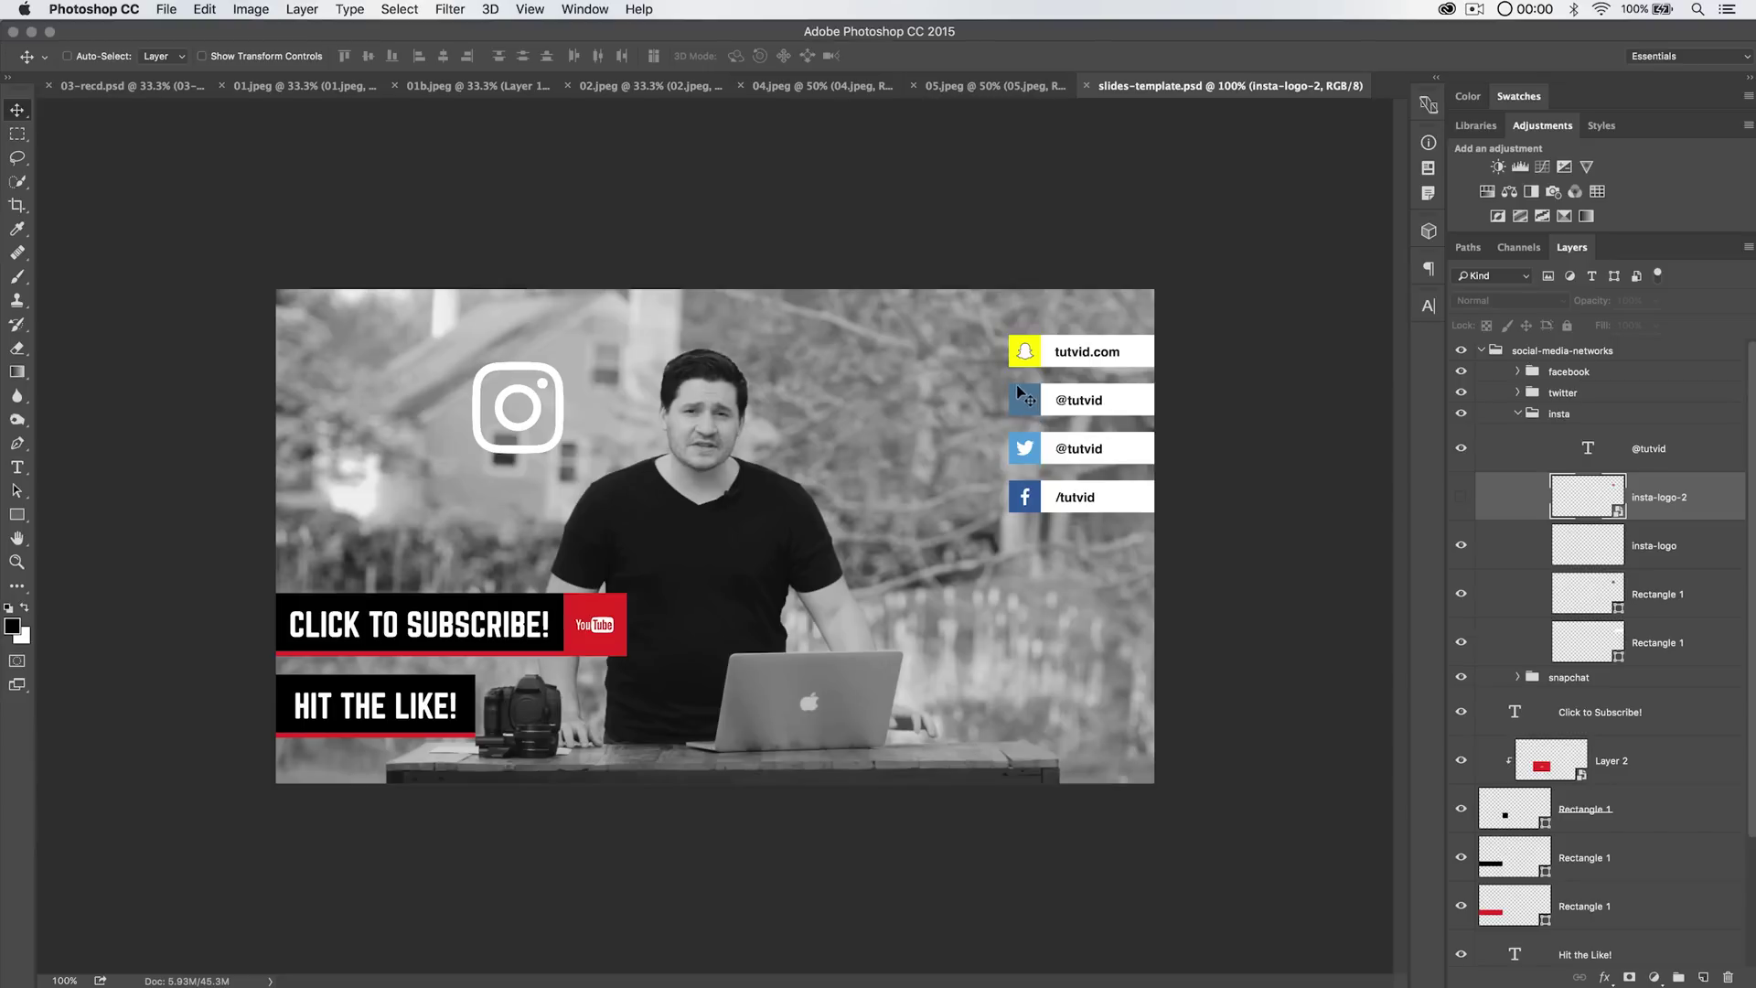
key(super)
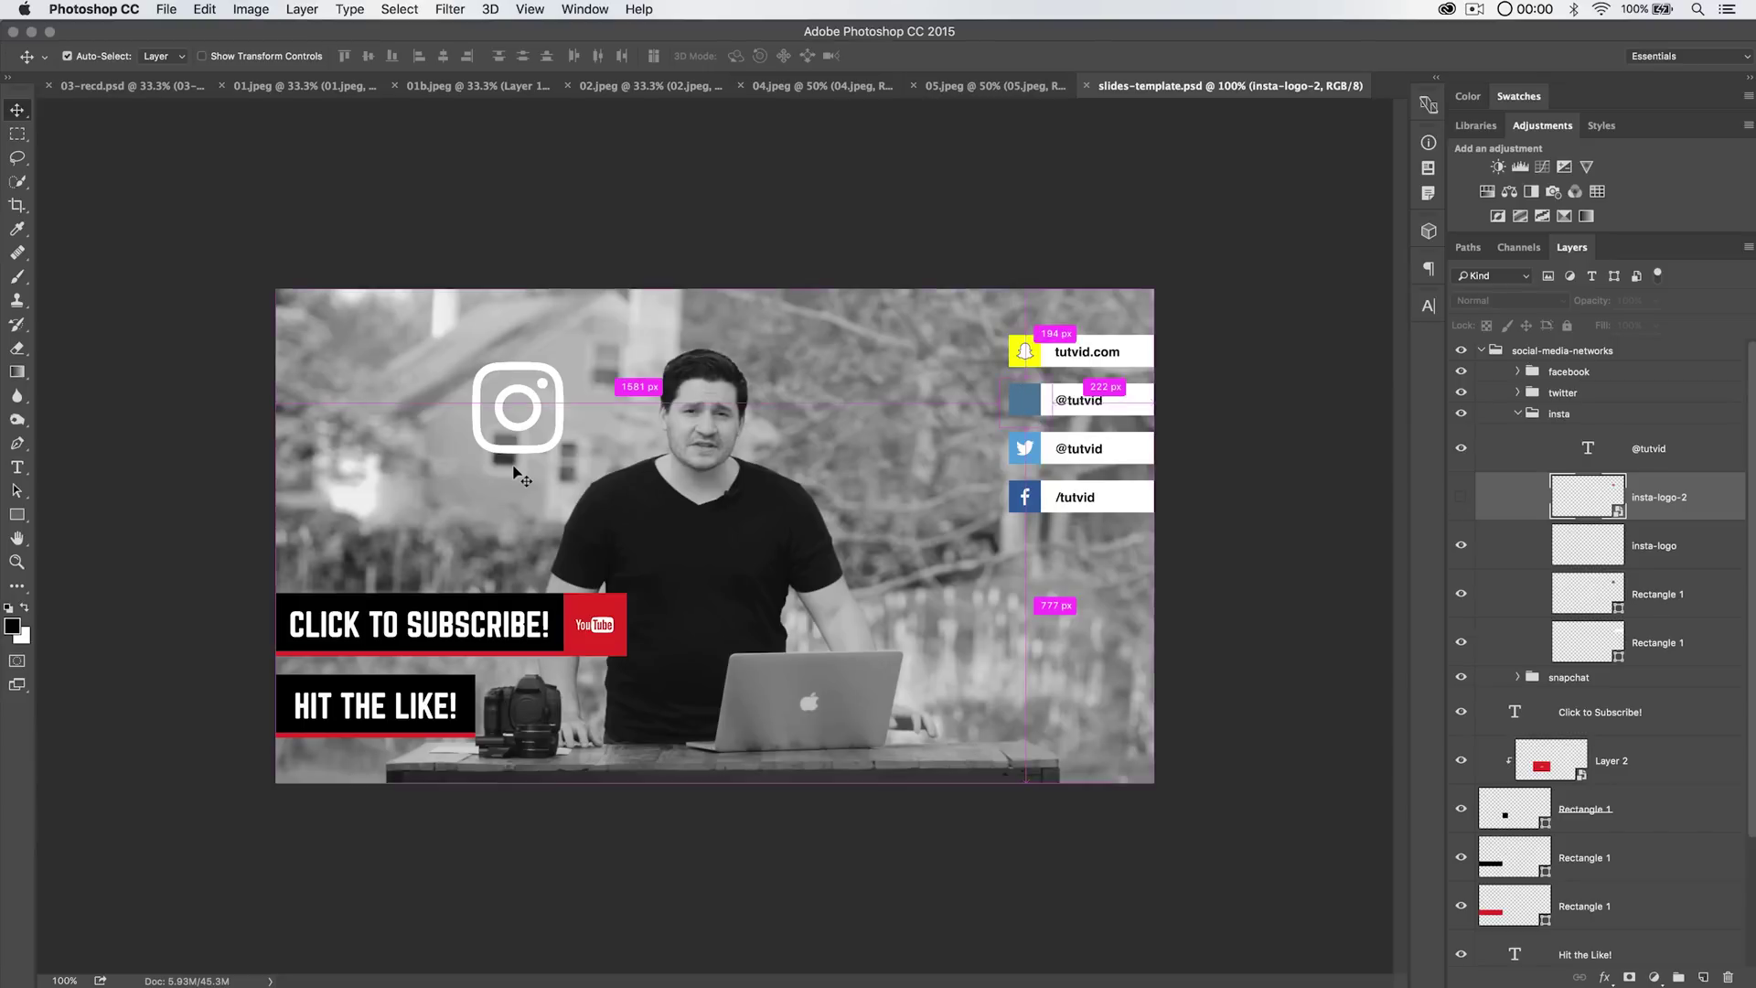
key(super+equal)
key(super+equal)
key(super+equal)
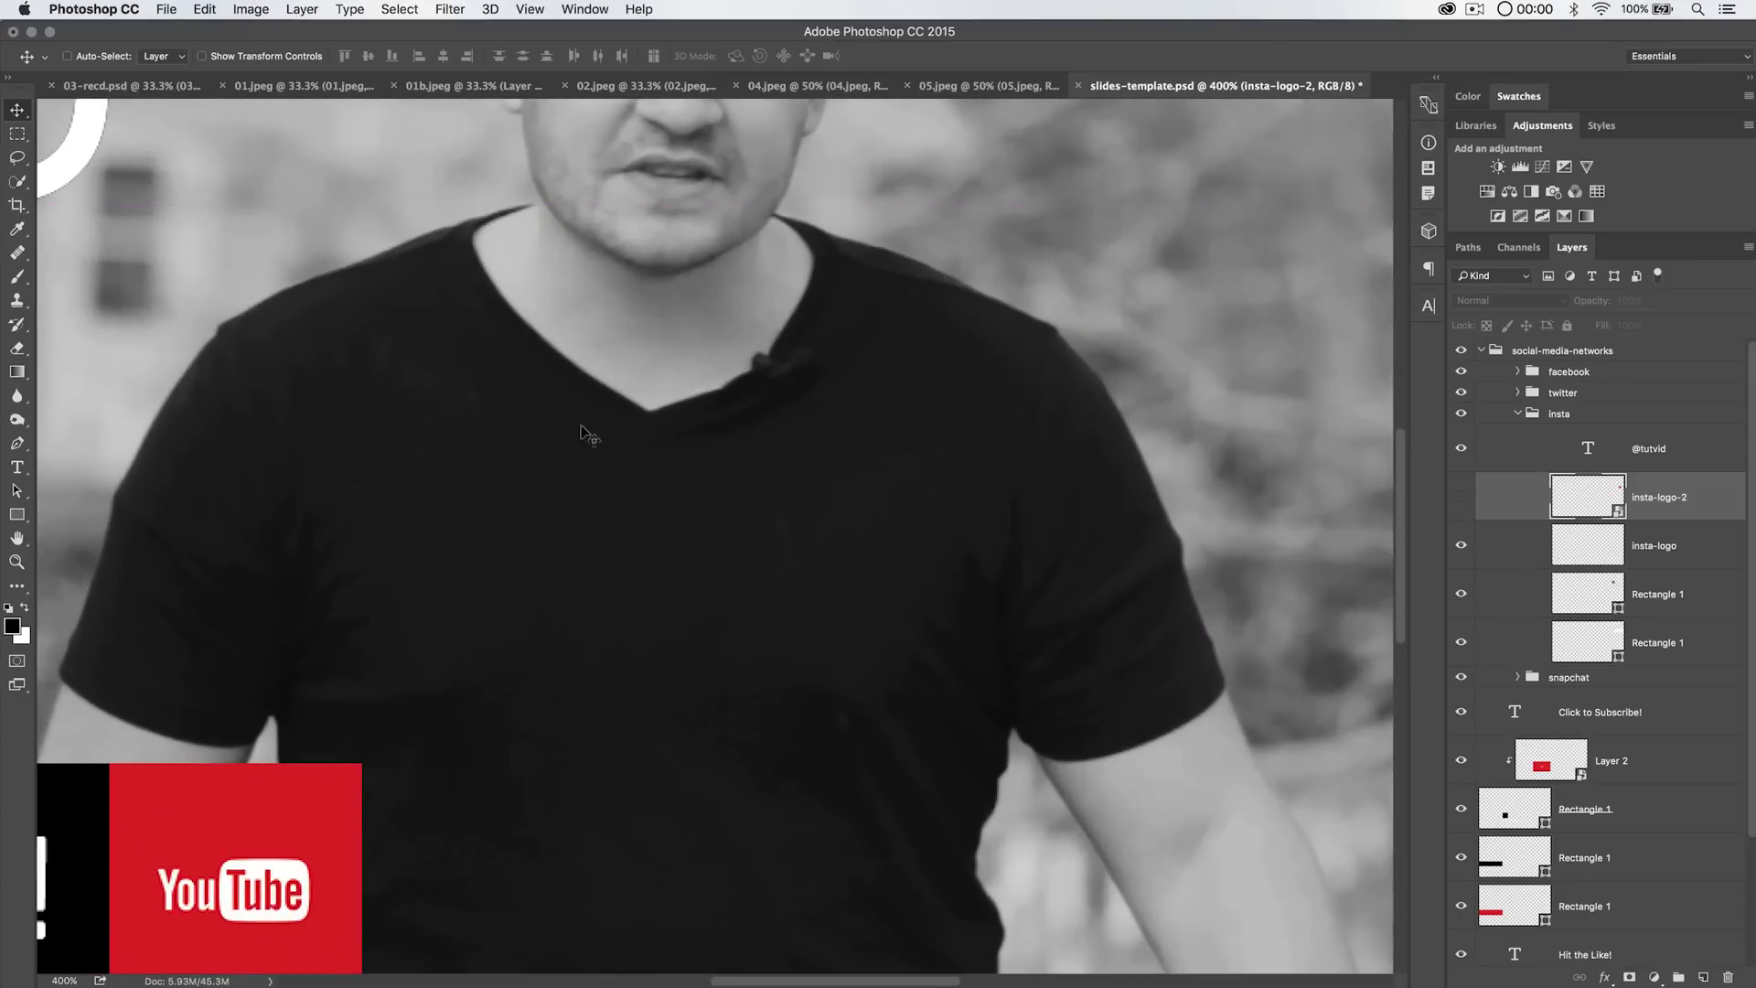
key(super+s)
scroll(922, 485, left, 15)
scroll(921, 485, up, 10)
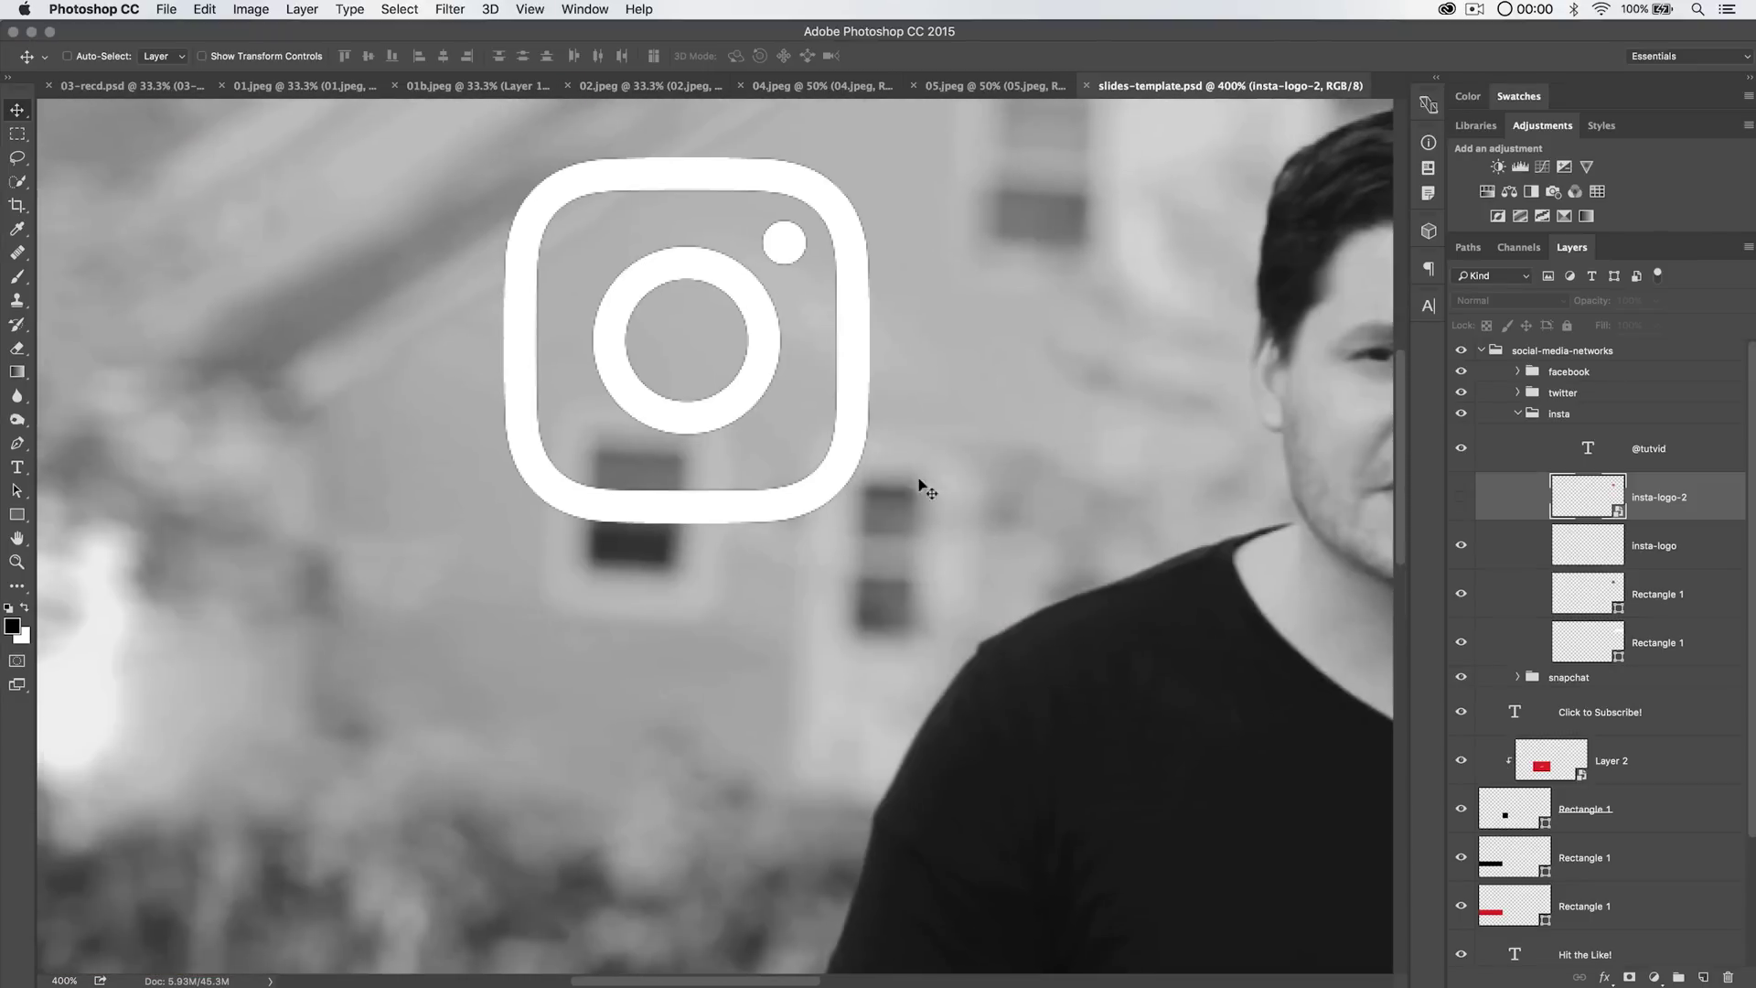
scroll(922, 485, up, 3)
scroll(922, 485, left, 1)
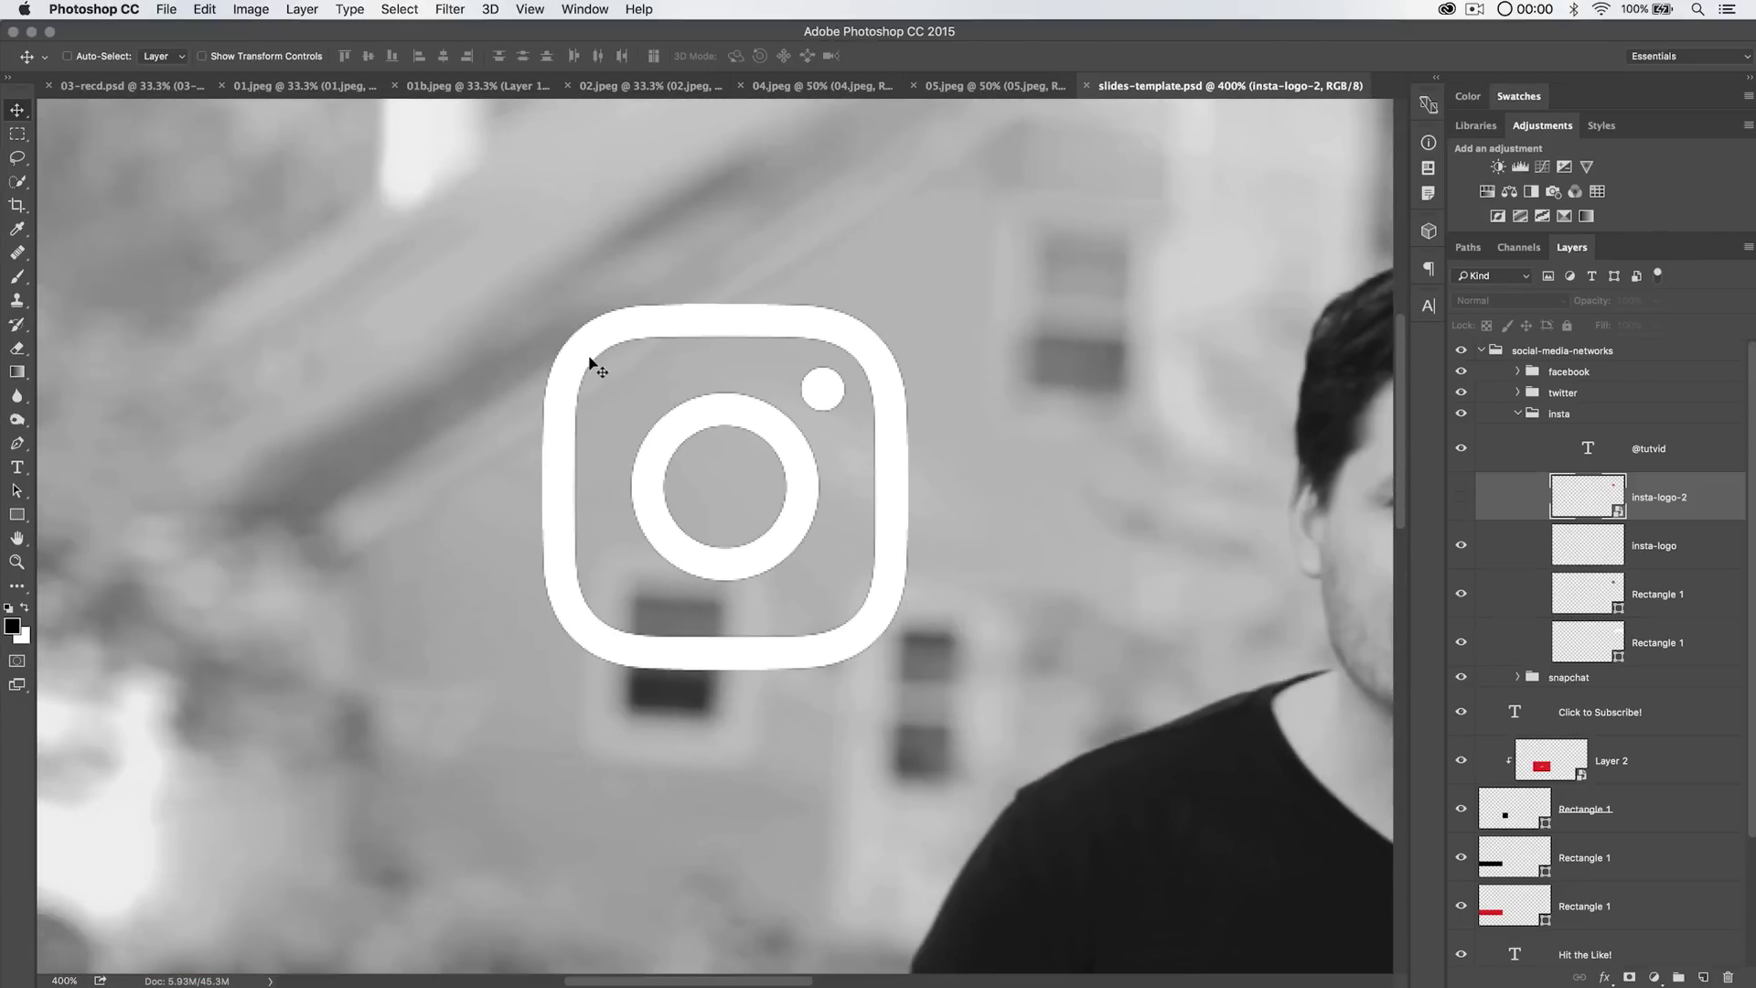
key(super+equal)
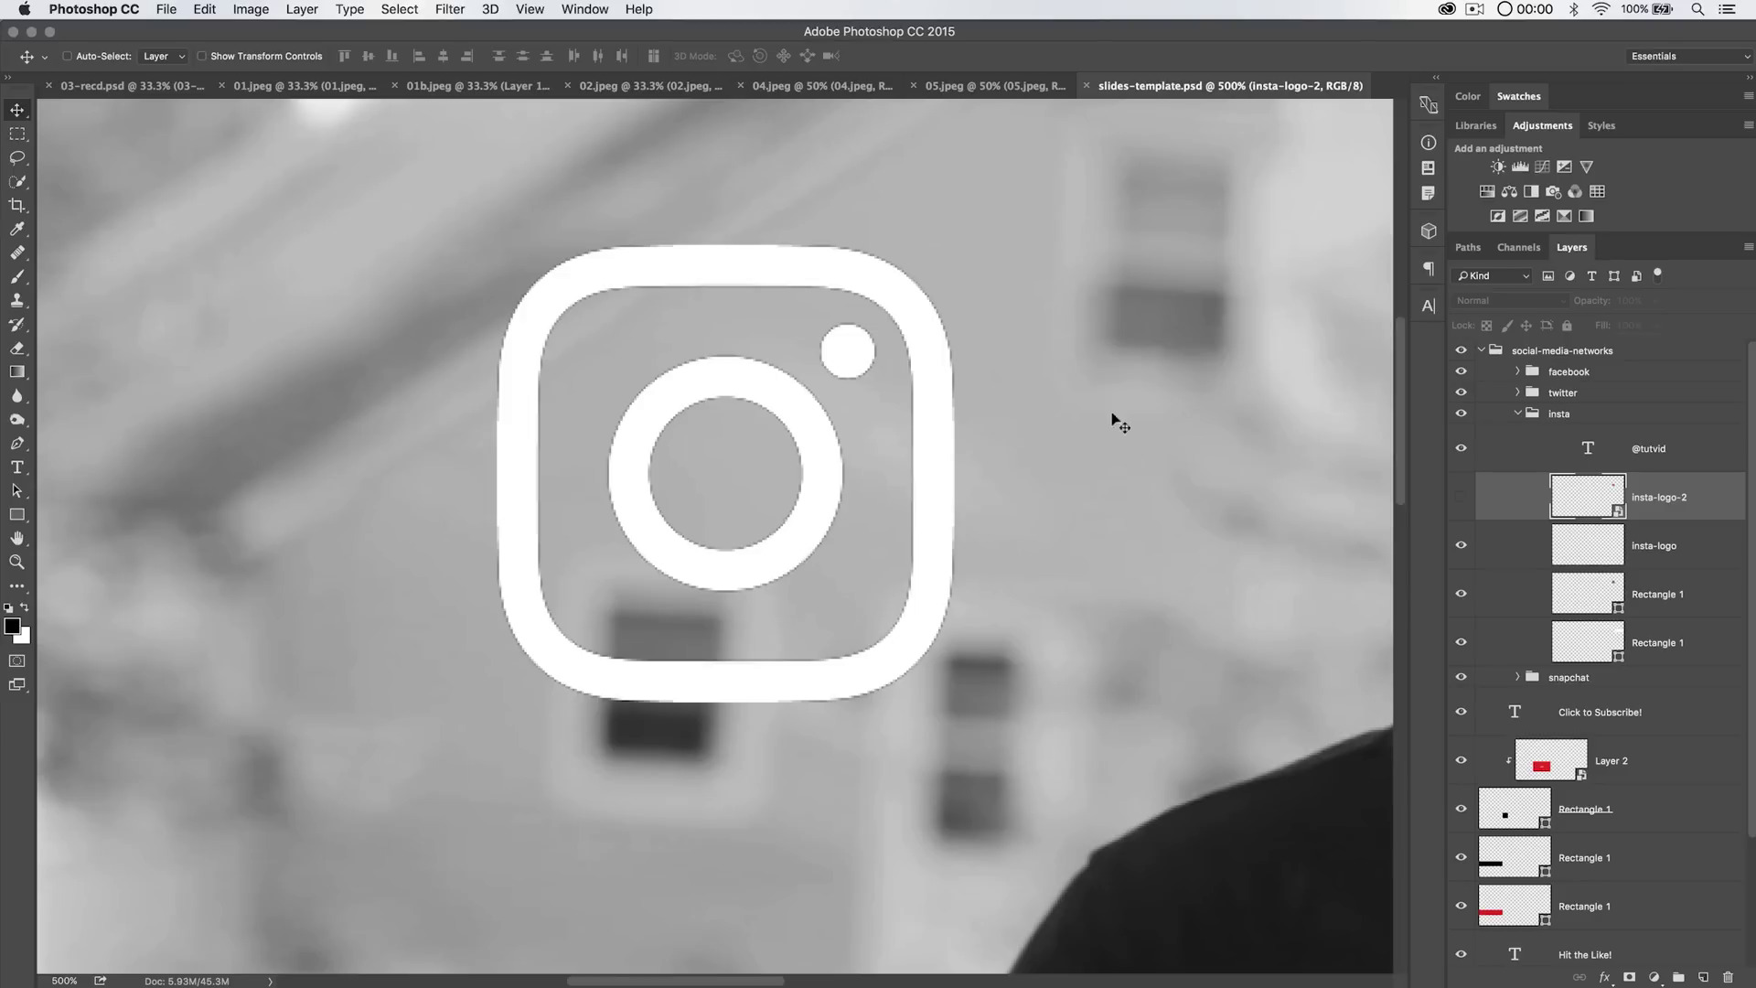
Select the insta-logo layer, try Remove Black Matte, then undo it.
click(1590, 546)
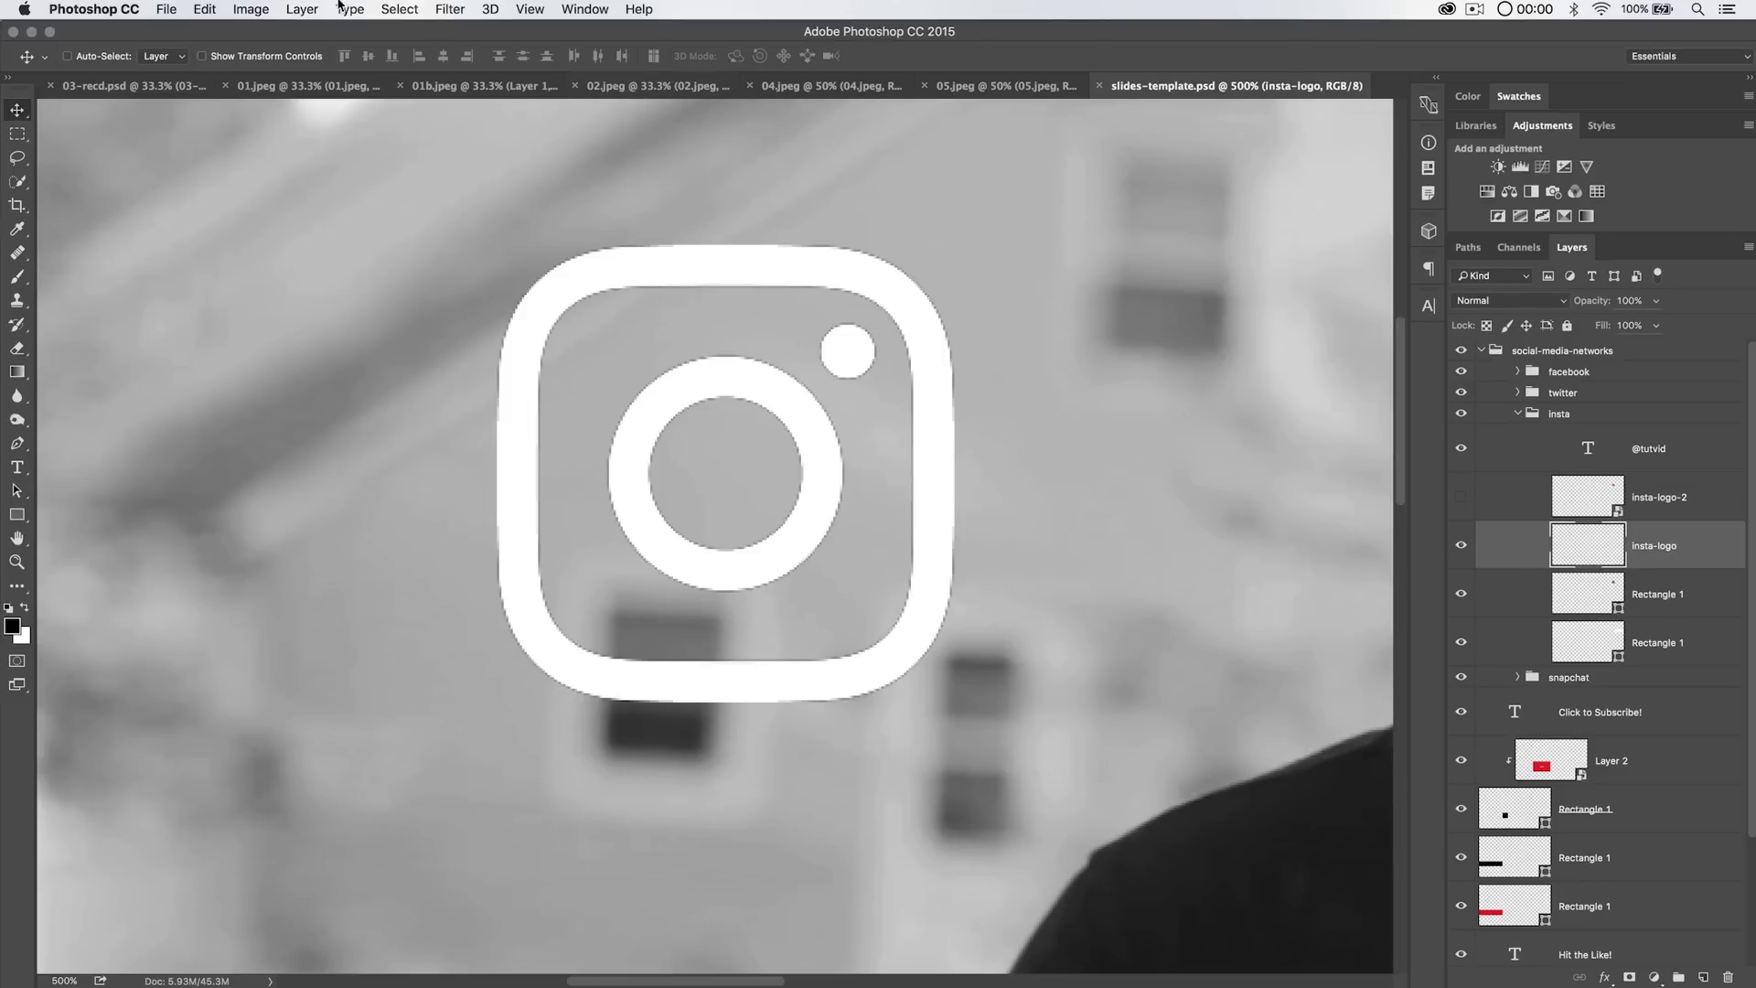
click(306, 9)
mouse_move(411, 732)
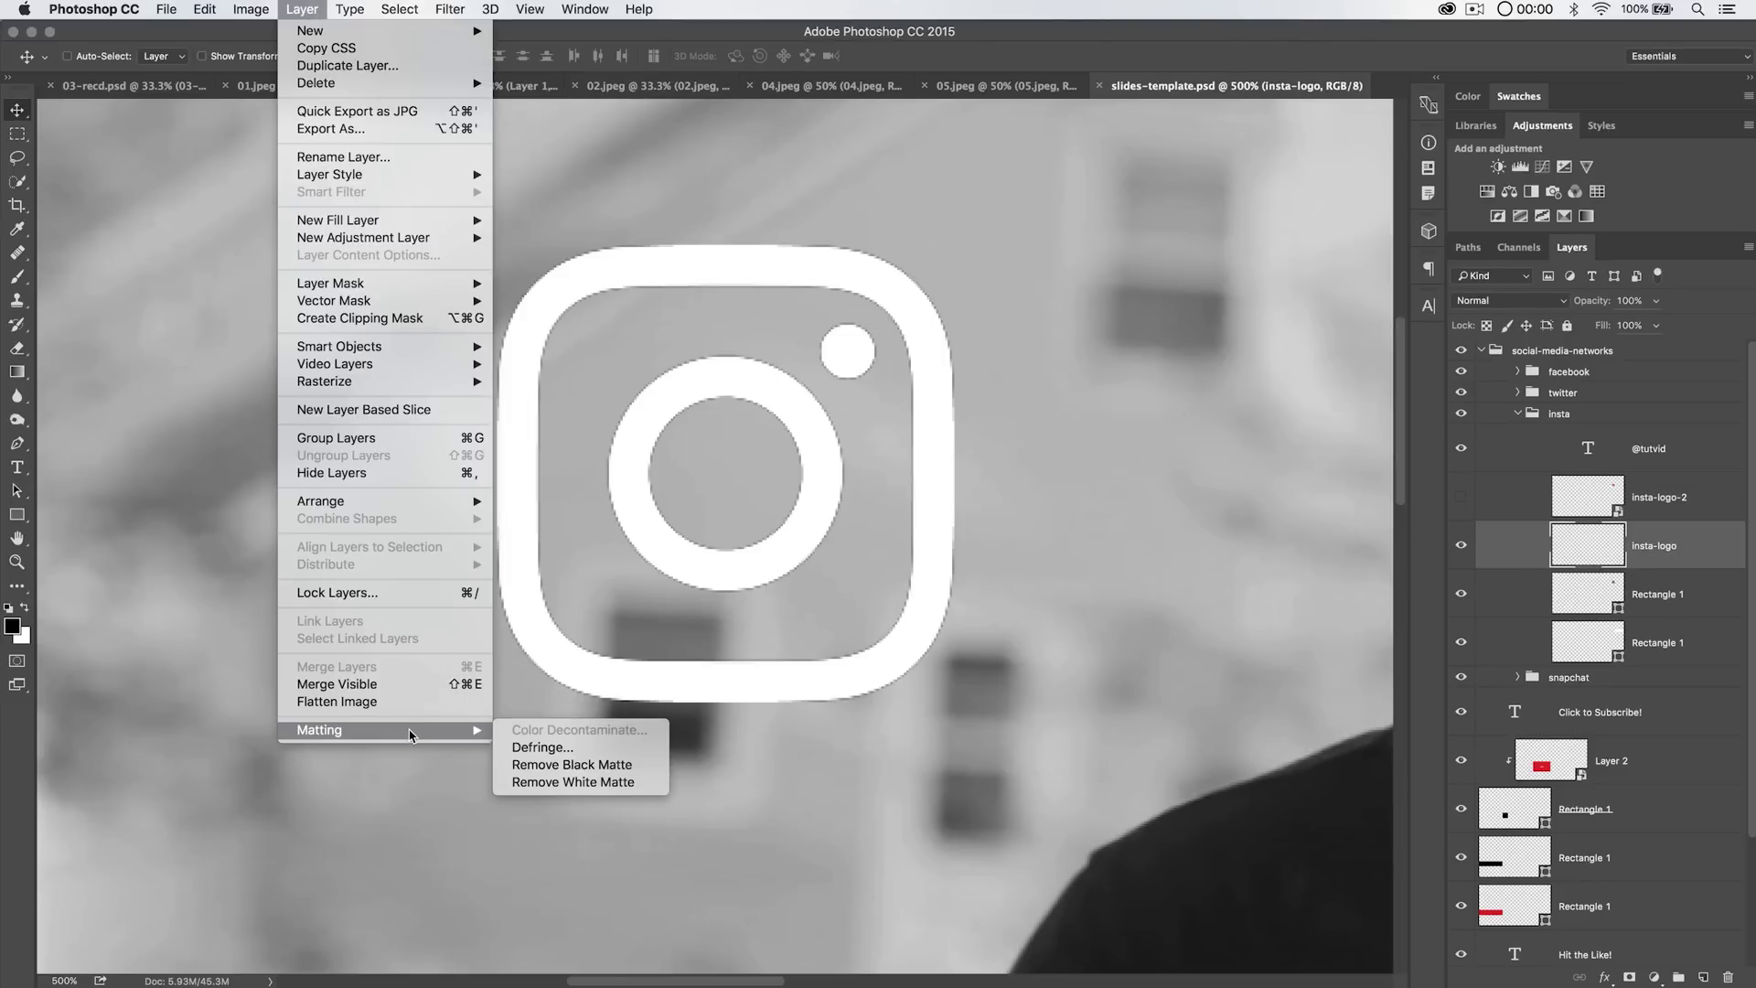
click(590, 771)
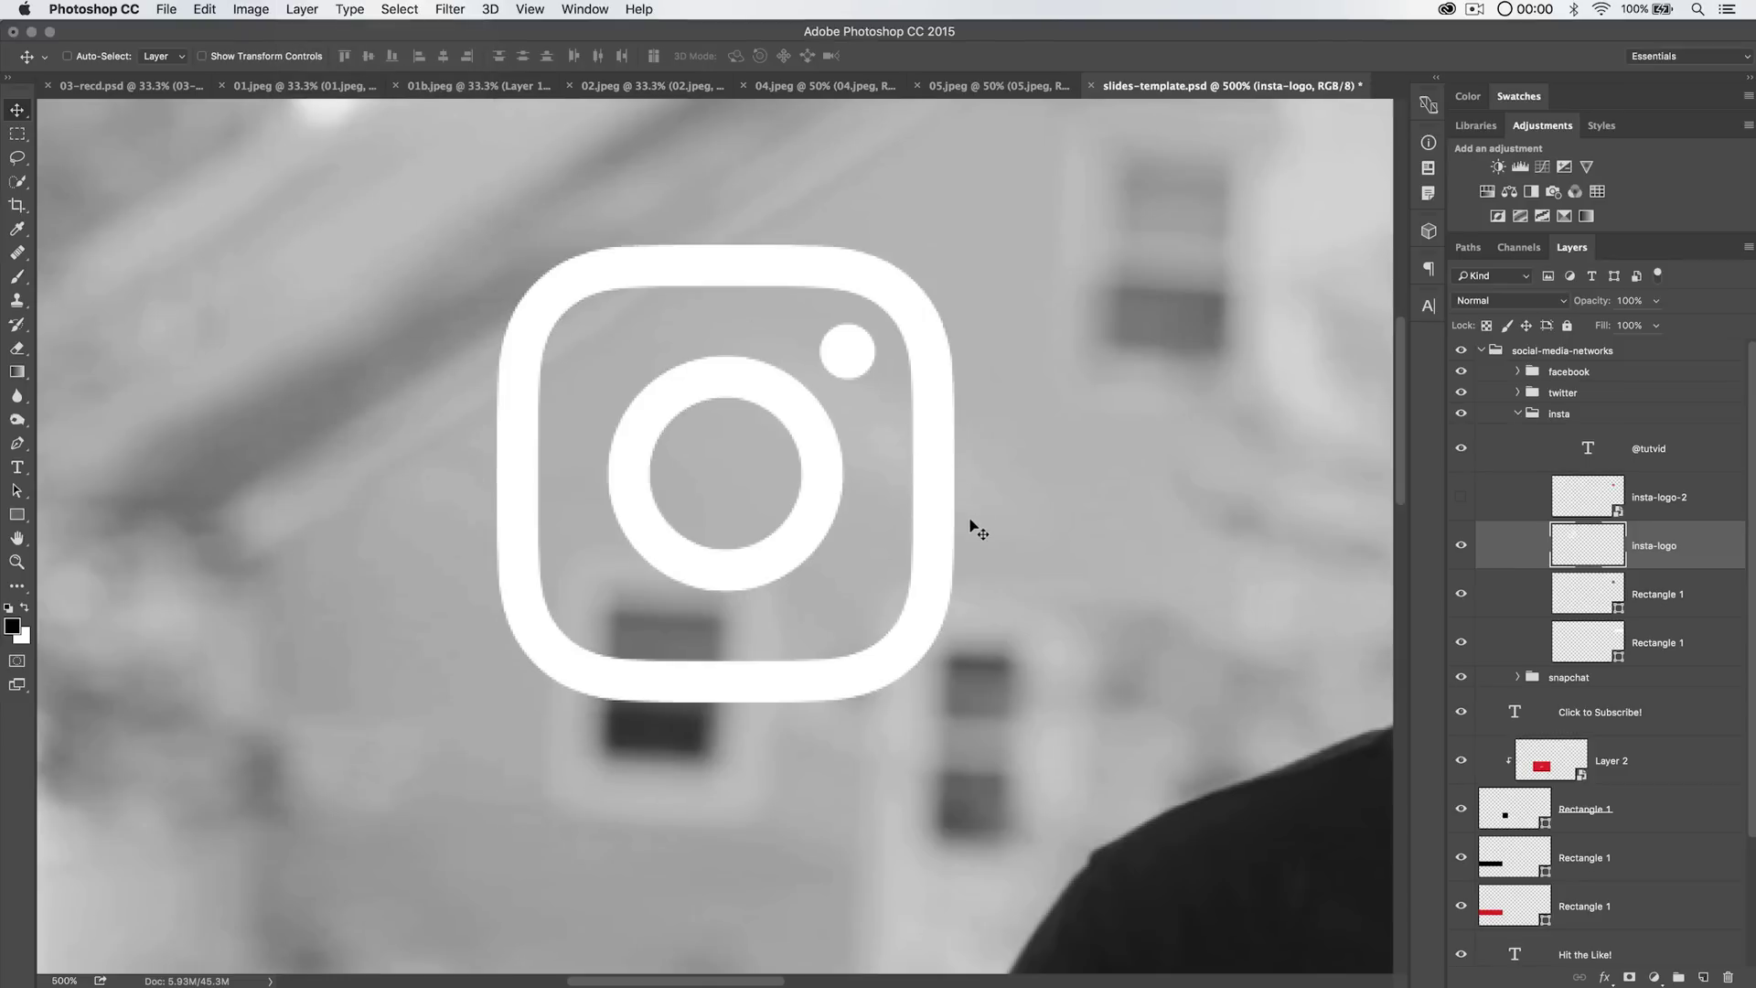
key(super+z)
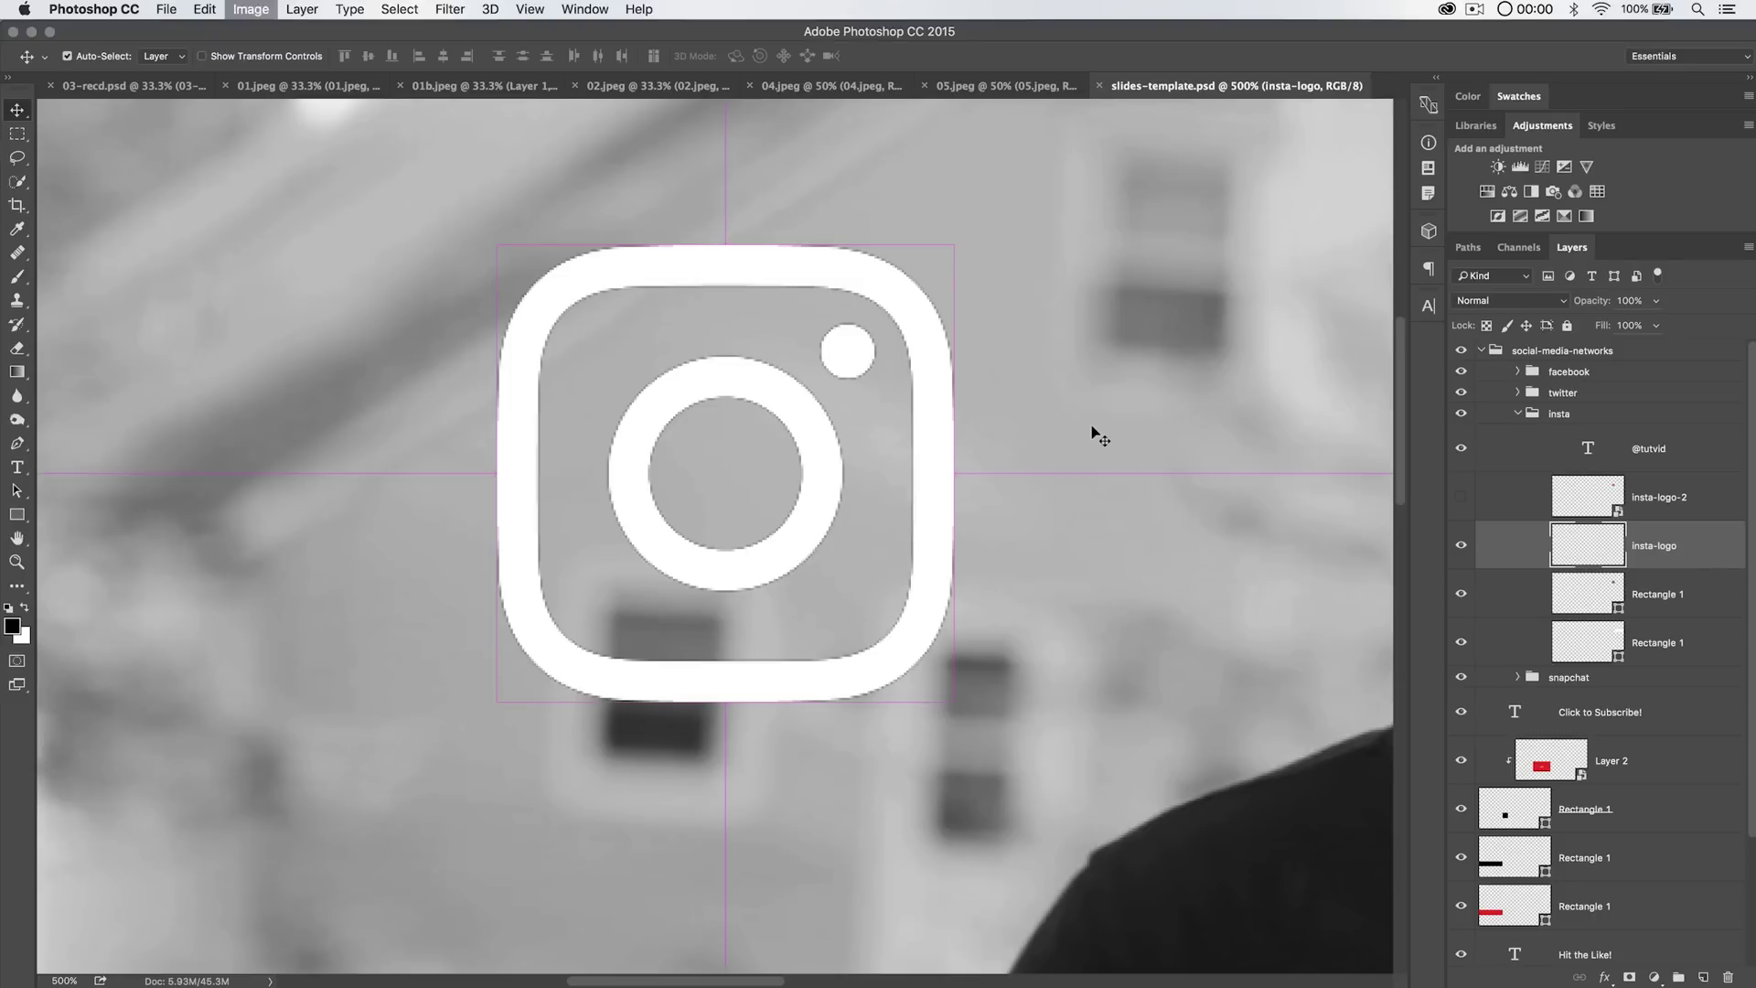
Invert the logo to black, apply Remove White Matte, and invert it back to white.
key(super+i)
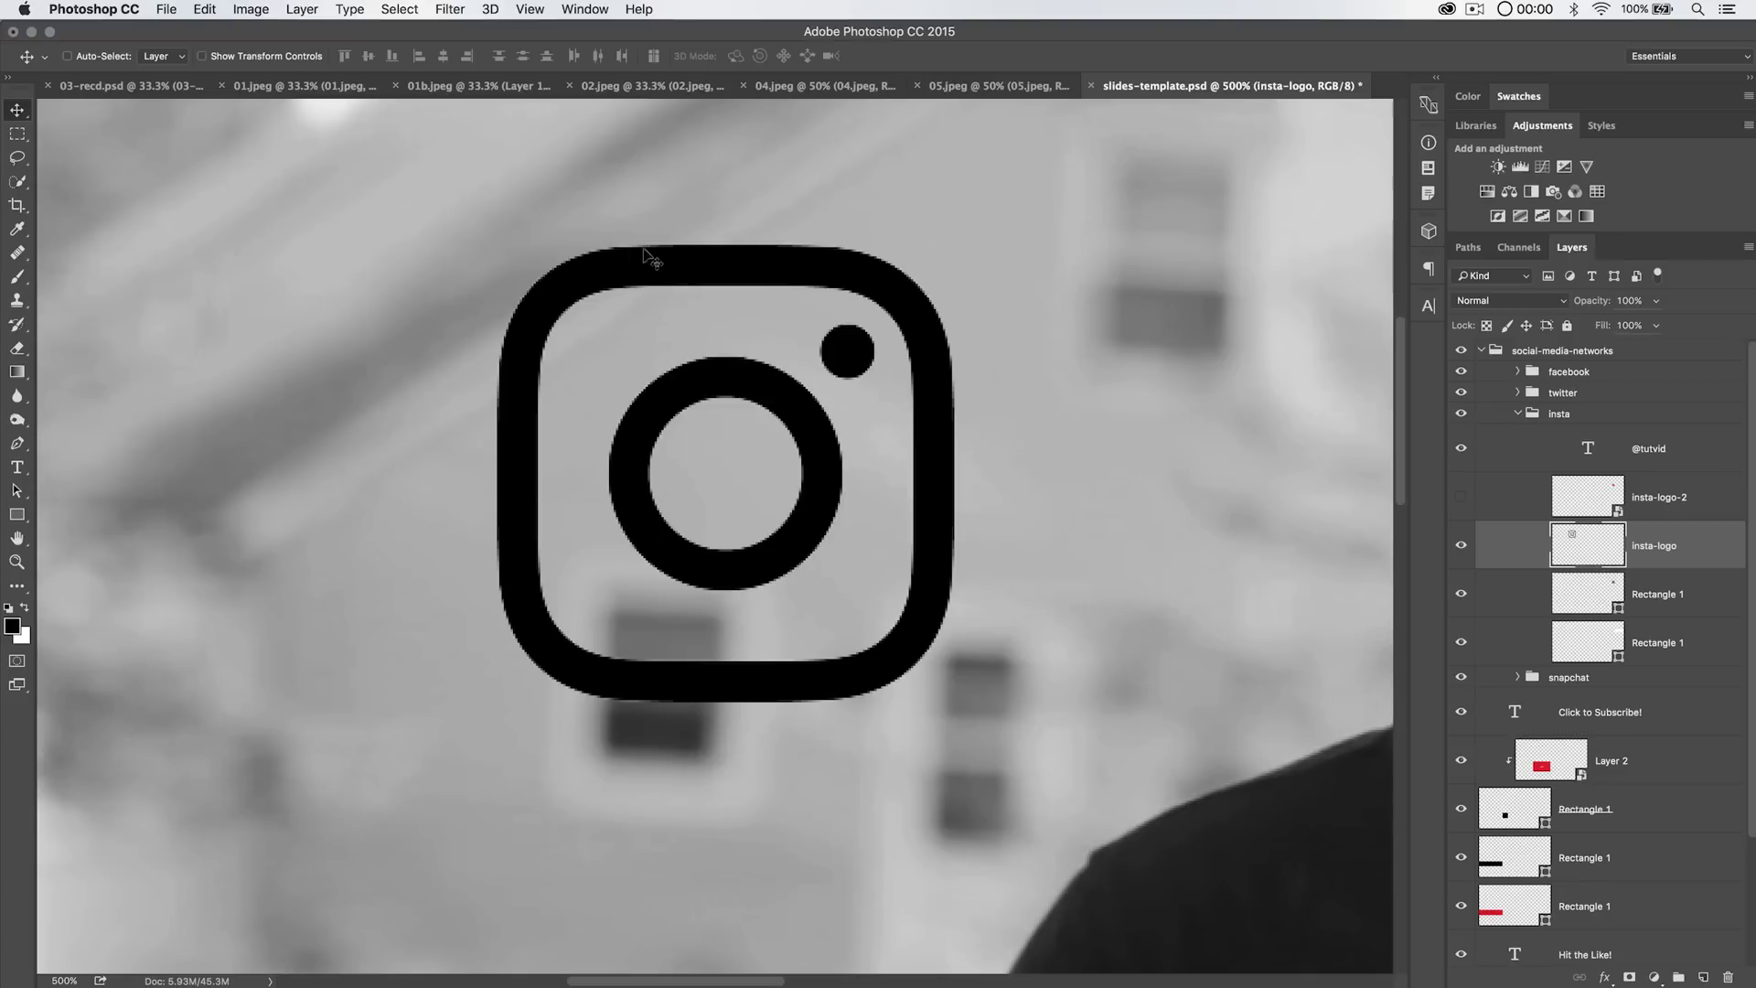
click(301, 8)
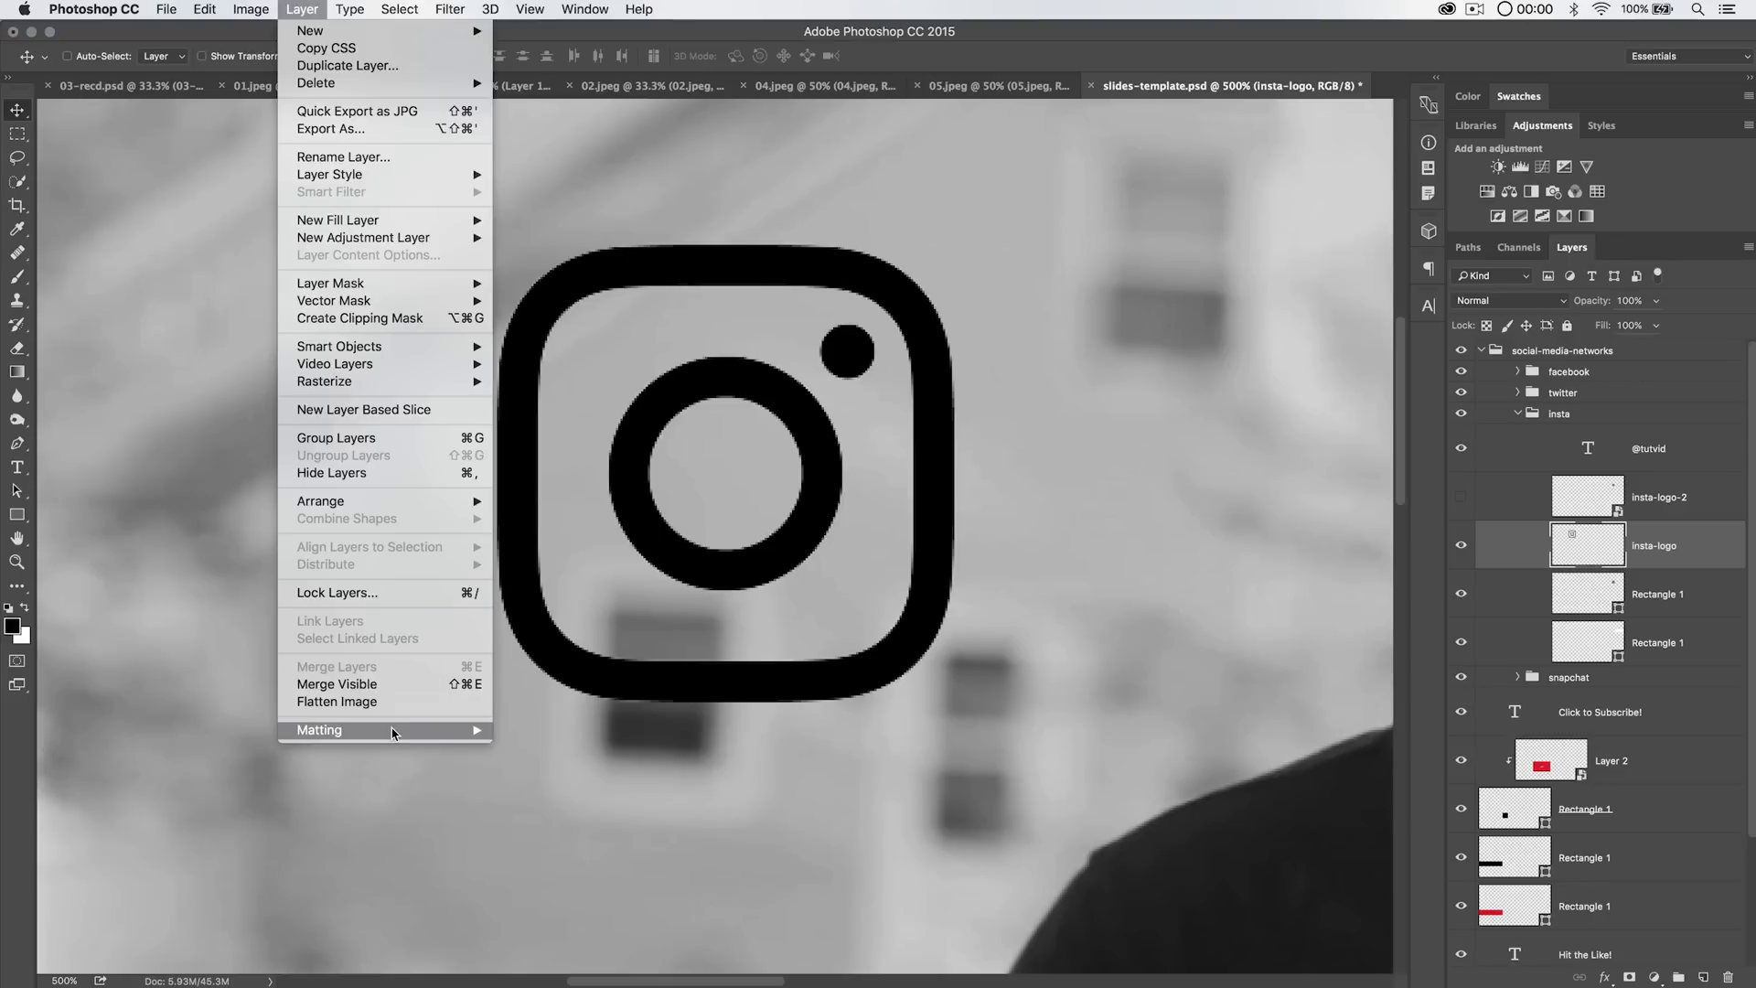
mouse_move(395, 729)
click(583, 783)
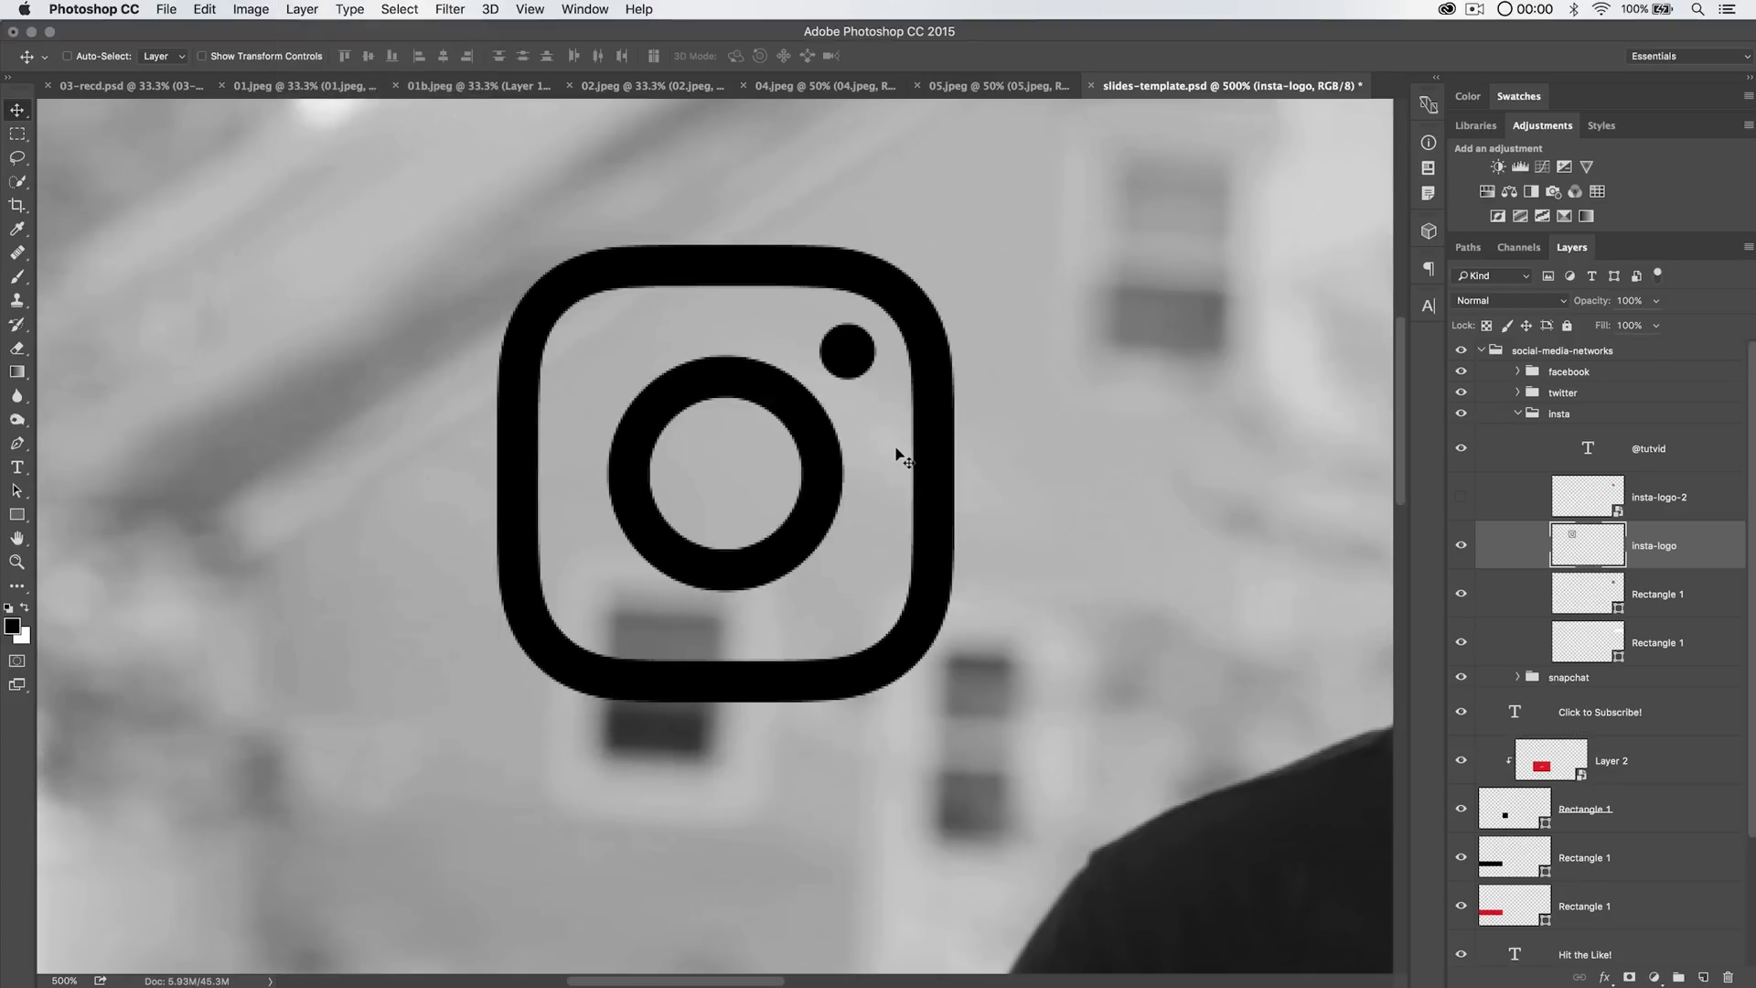
key(super+i)
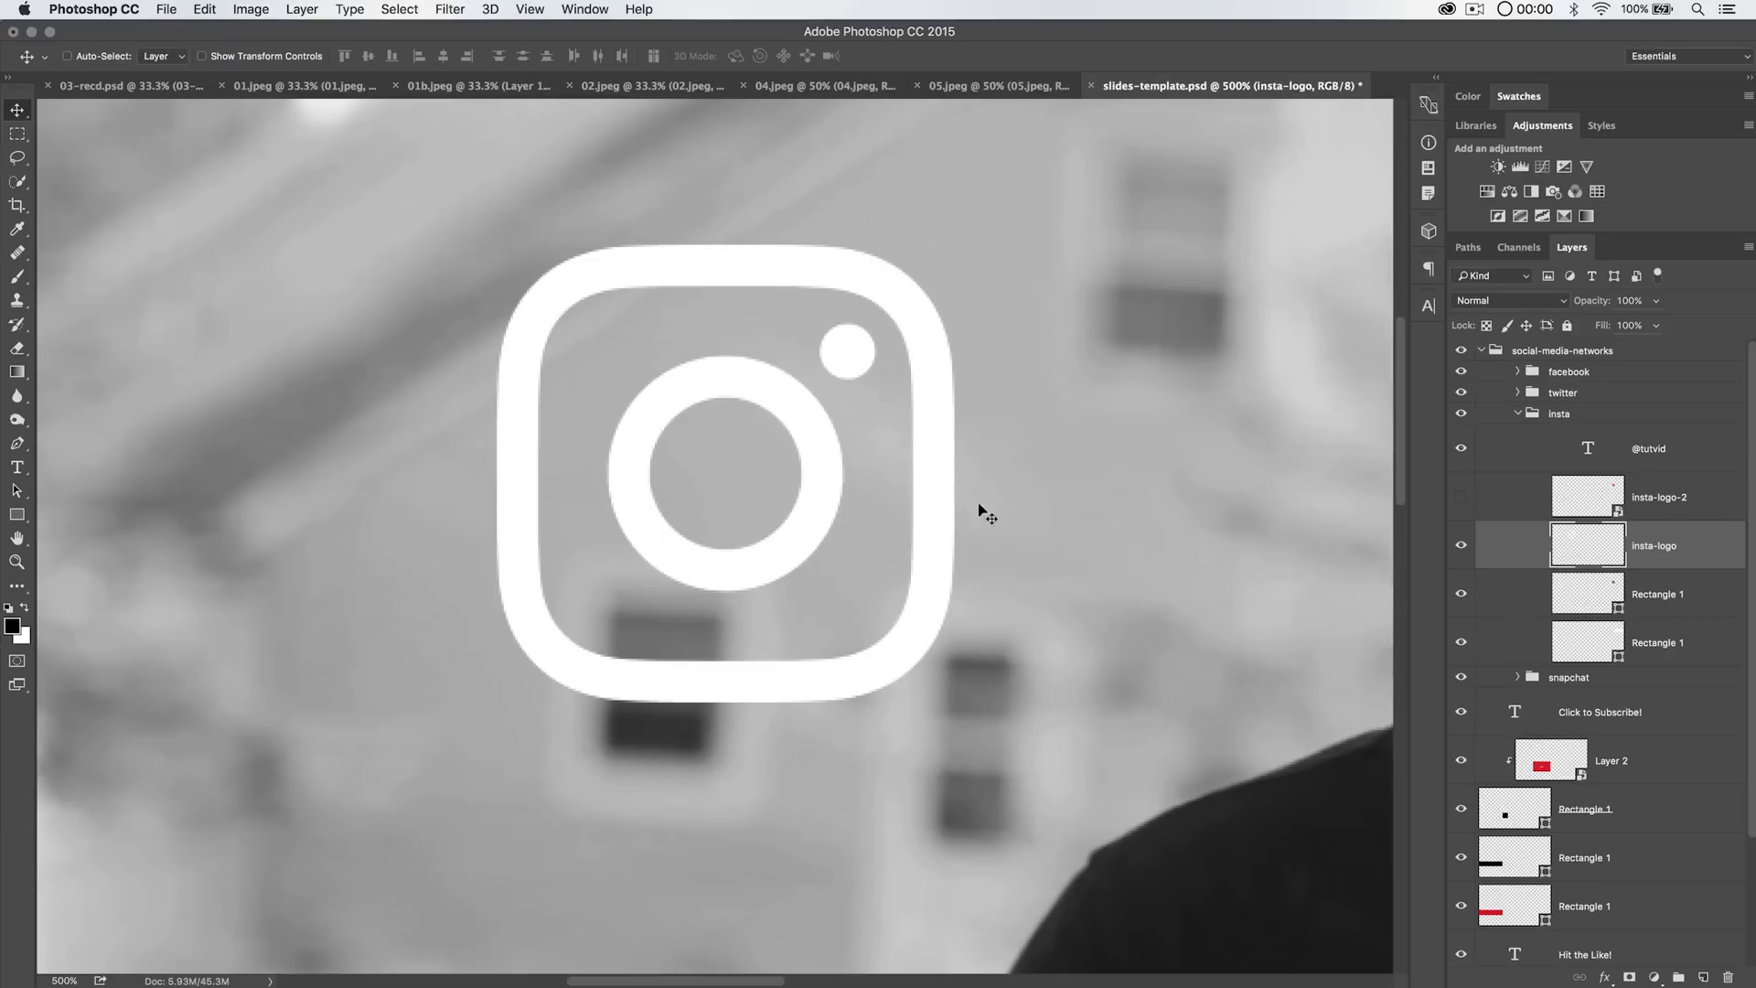
Load the white logo's outline as a selection and contract it by 1 pixel.
key(super+i)
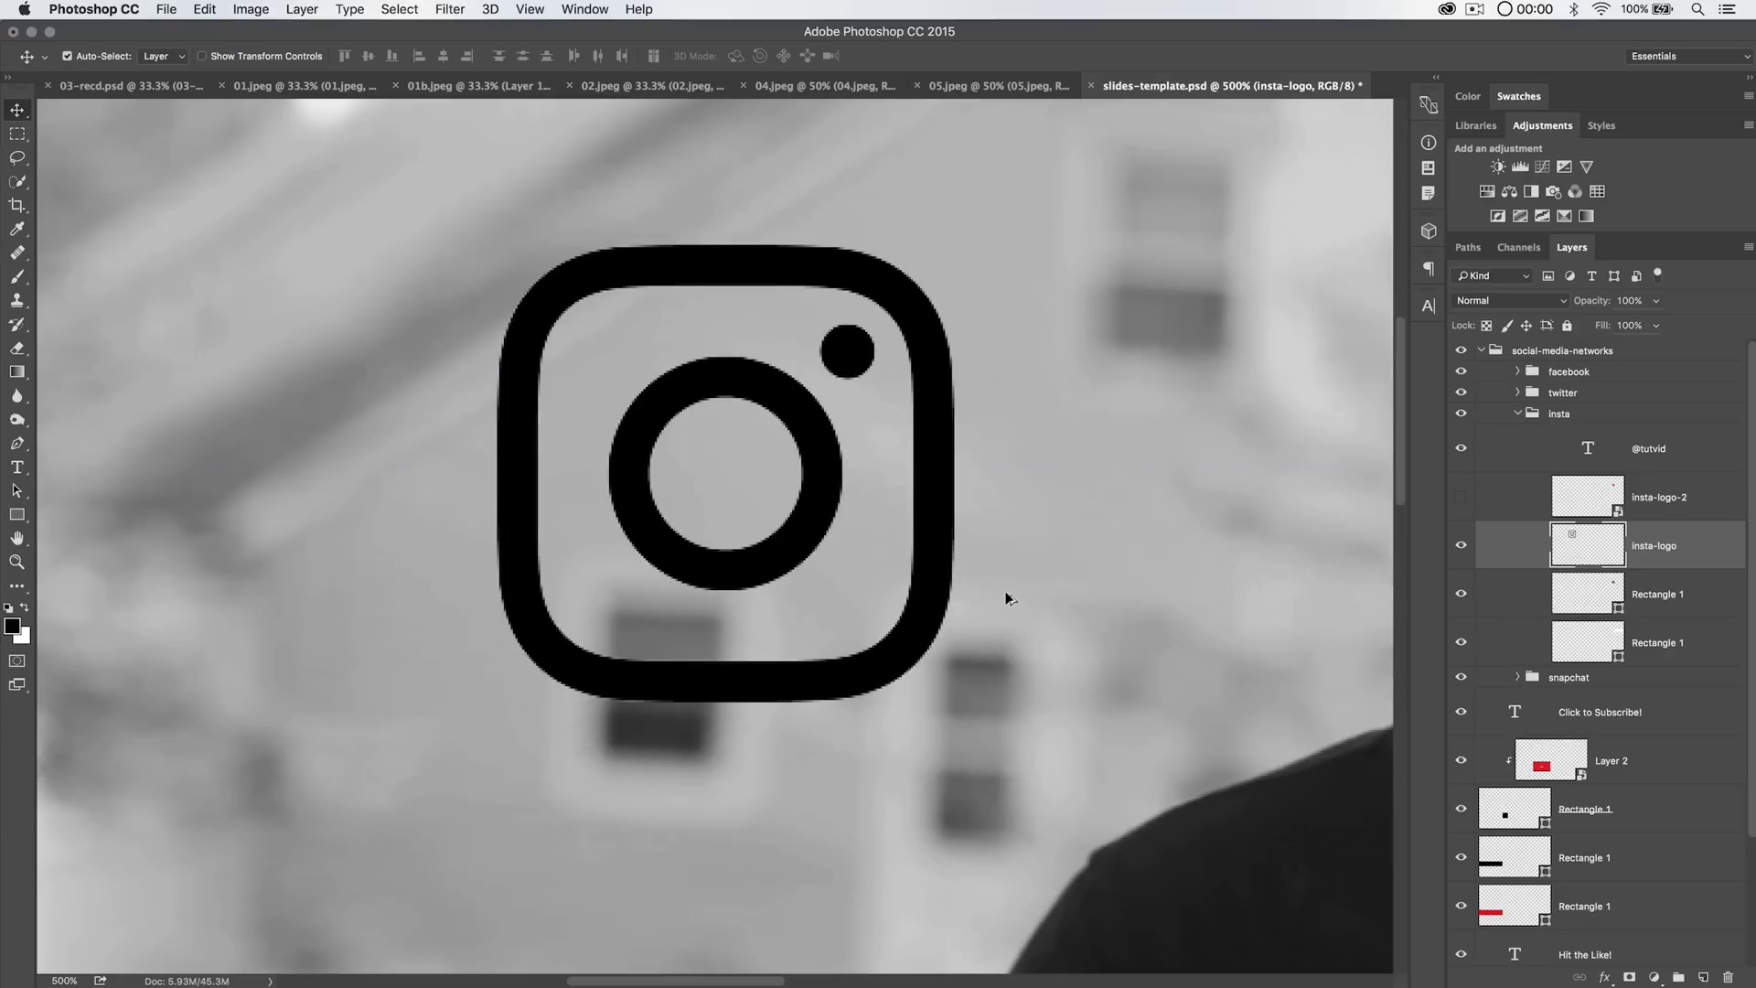
key(super+i)
super+click(1587, 545)
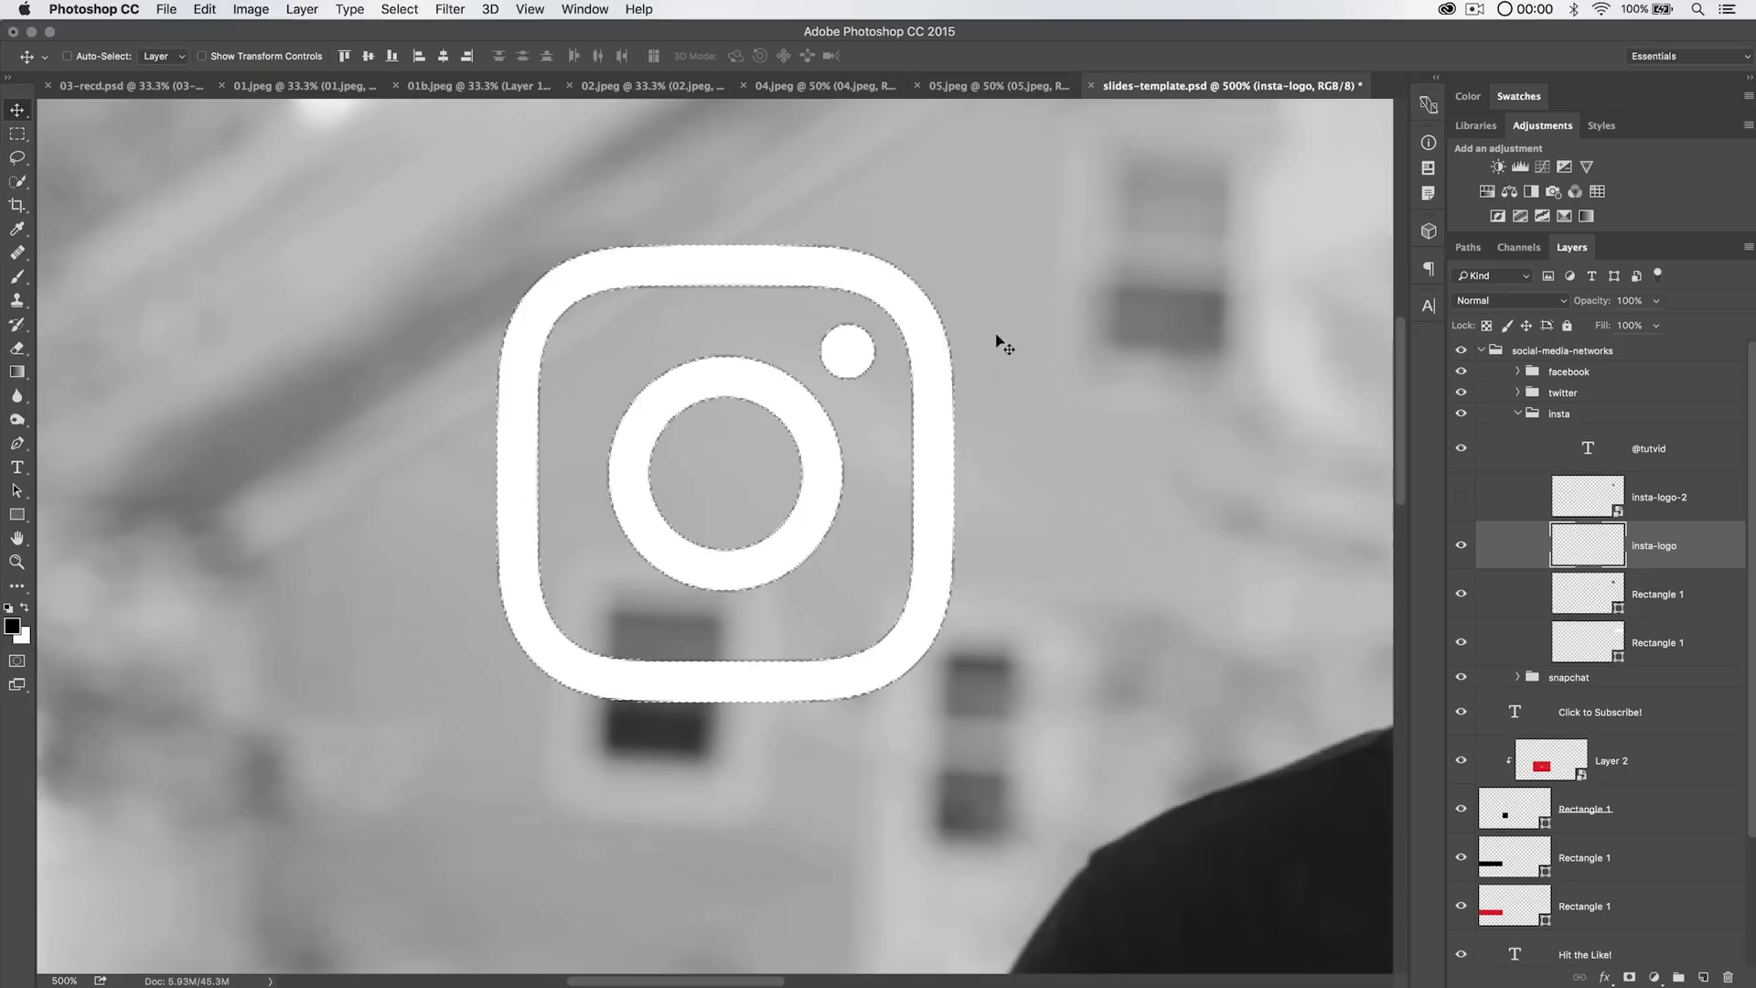
click(442, 4)
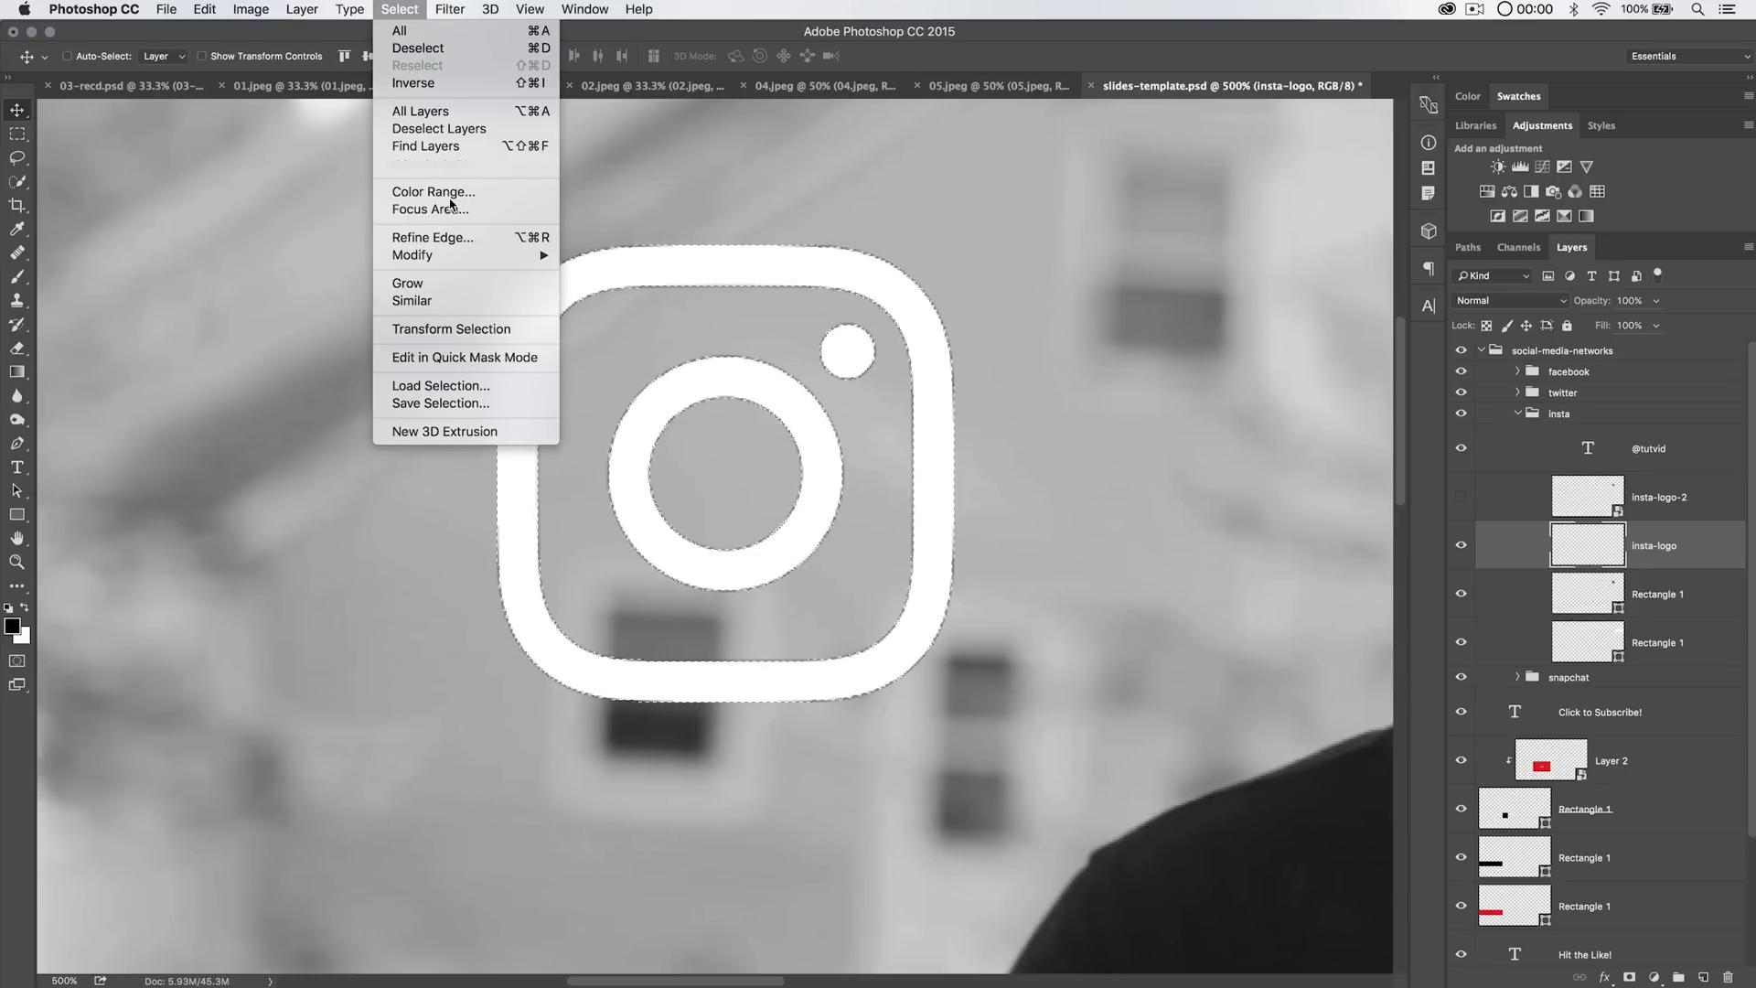
mouse_move(445, 256)
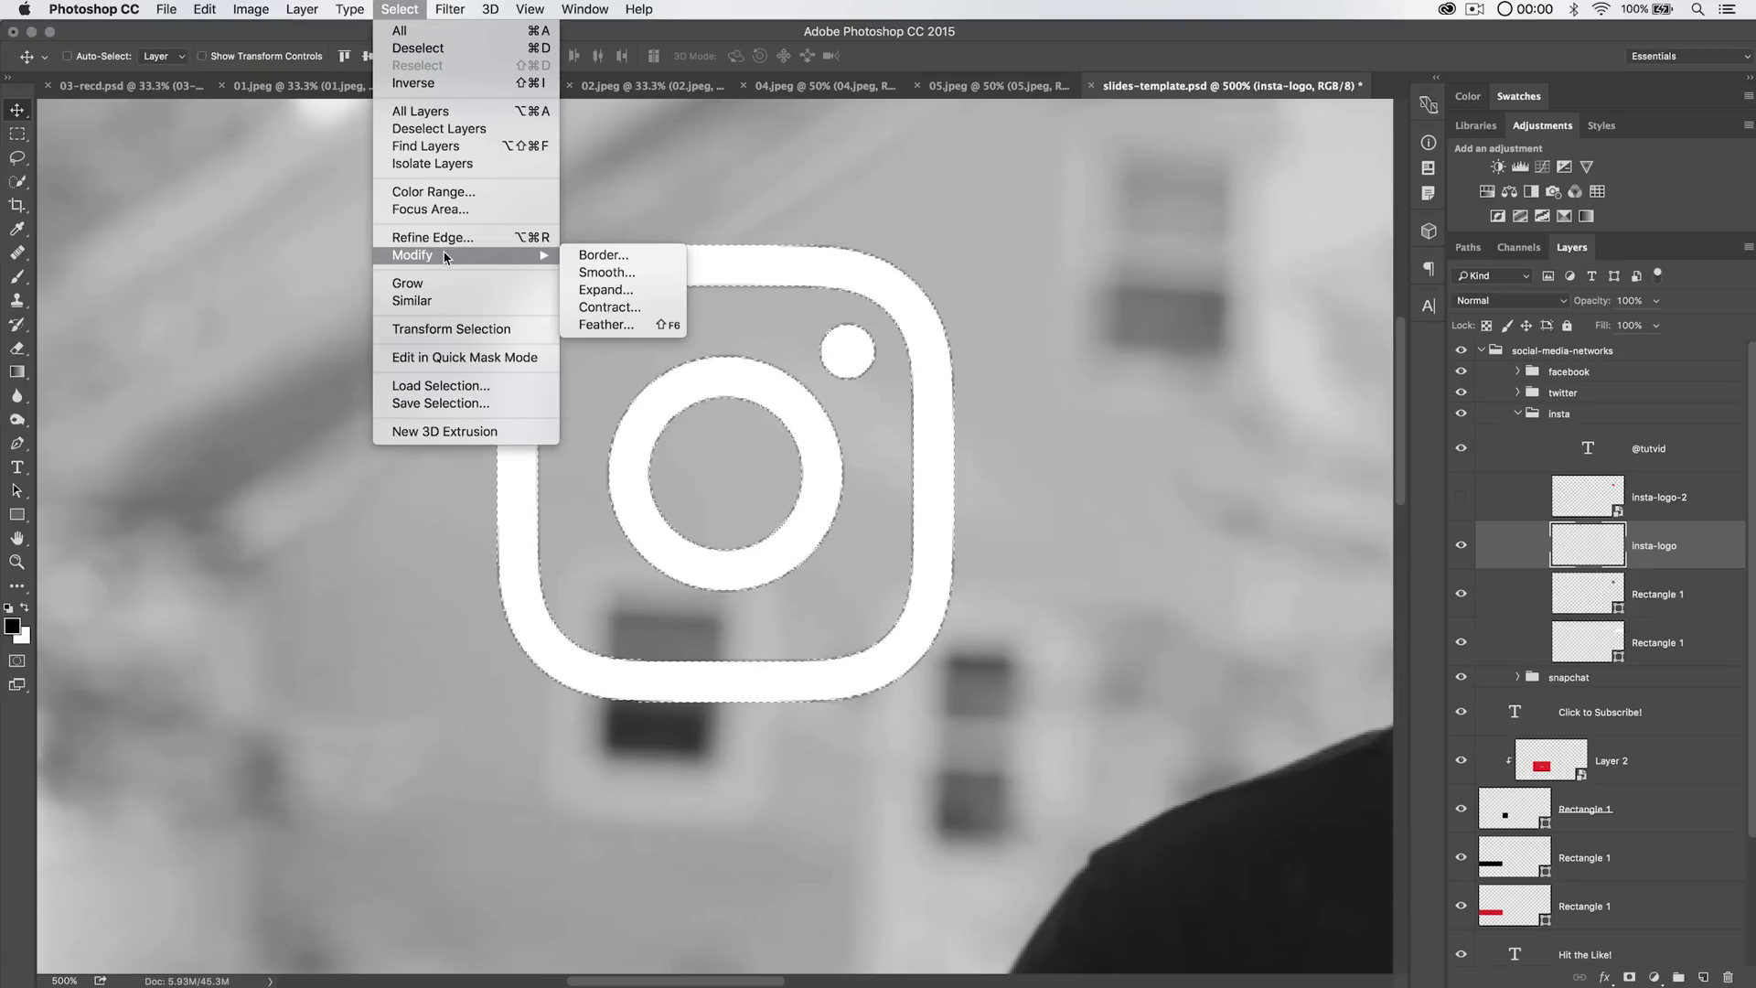
click(609, 306)
text(1)
click(858, 451)
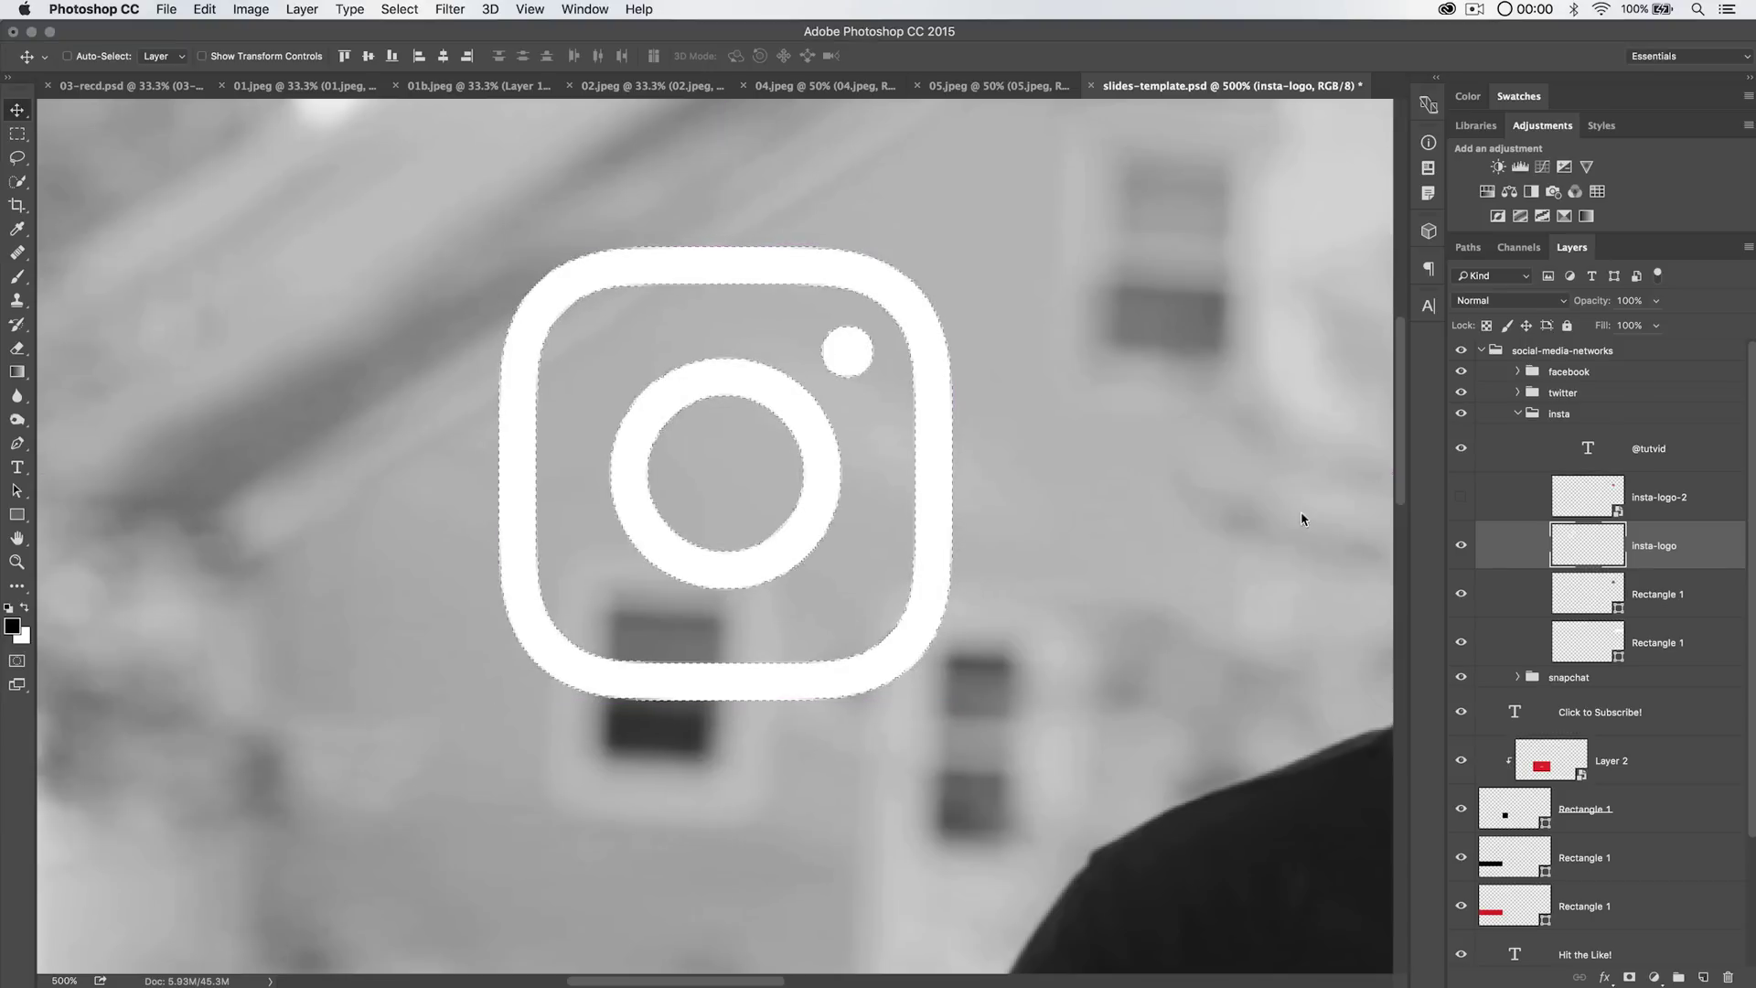
Invert the selection, delete the logo's outer edge, deselect, then undo the trim.
key(super+shift+i)
key(Delete)
key(super+d)
key(super+z)
key(super+z)
key(super+z)
key(super+z)
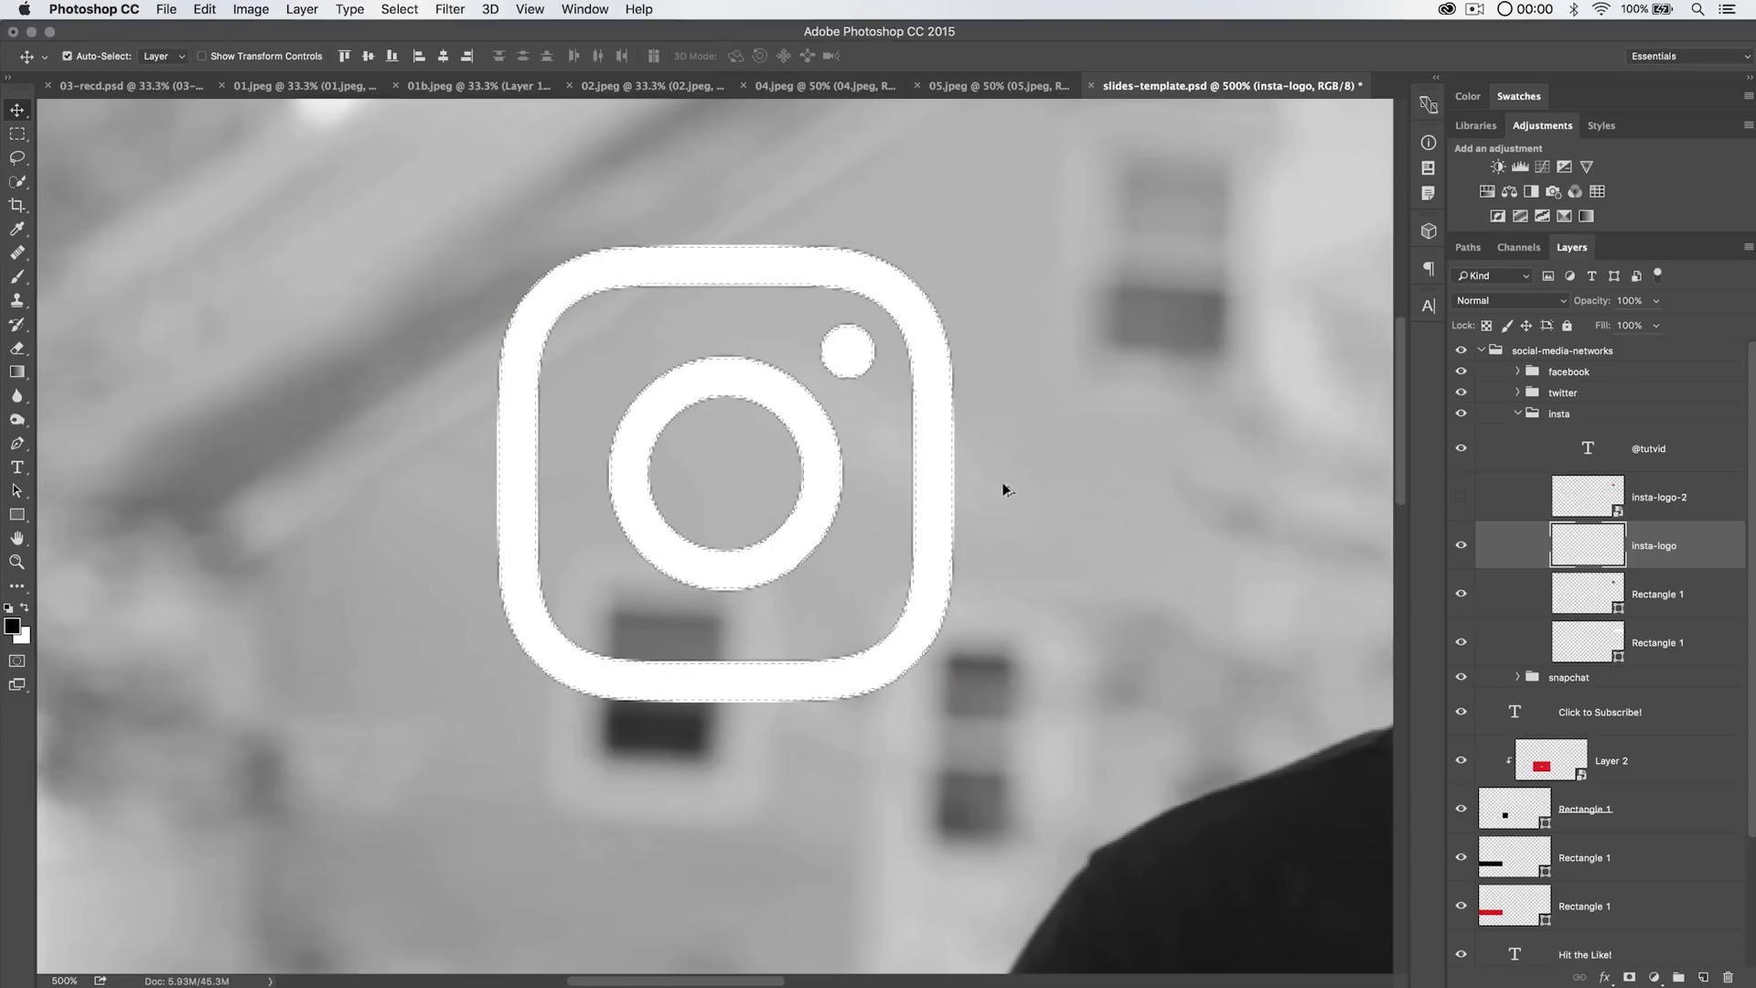
Apply Remove Black Matte to the logo and zoom out to the full slide.
click(302, 10)
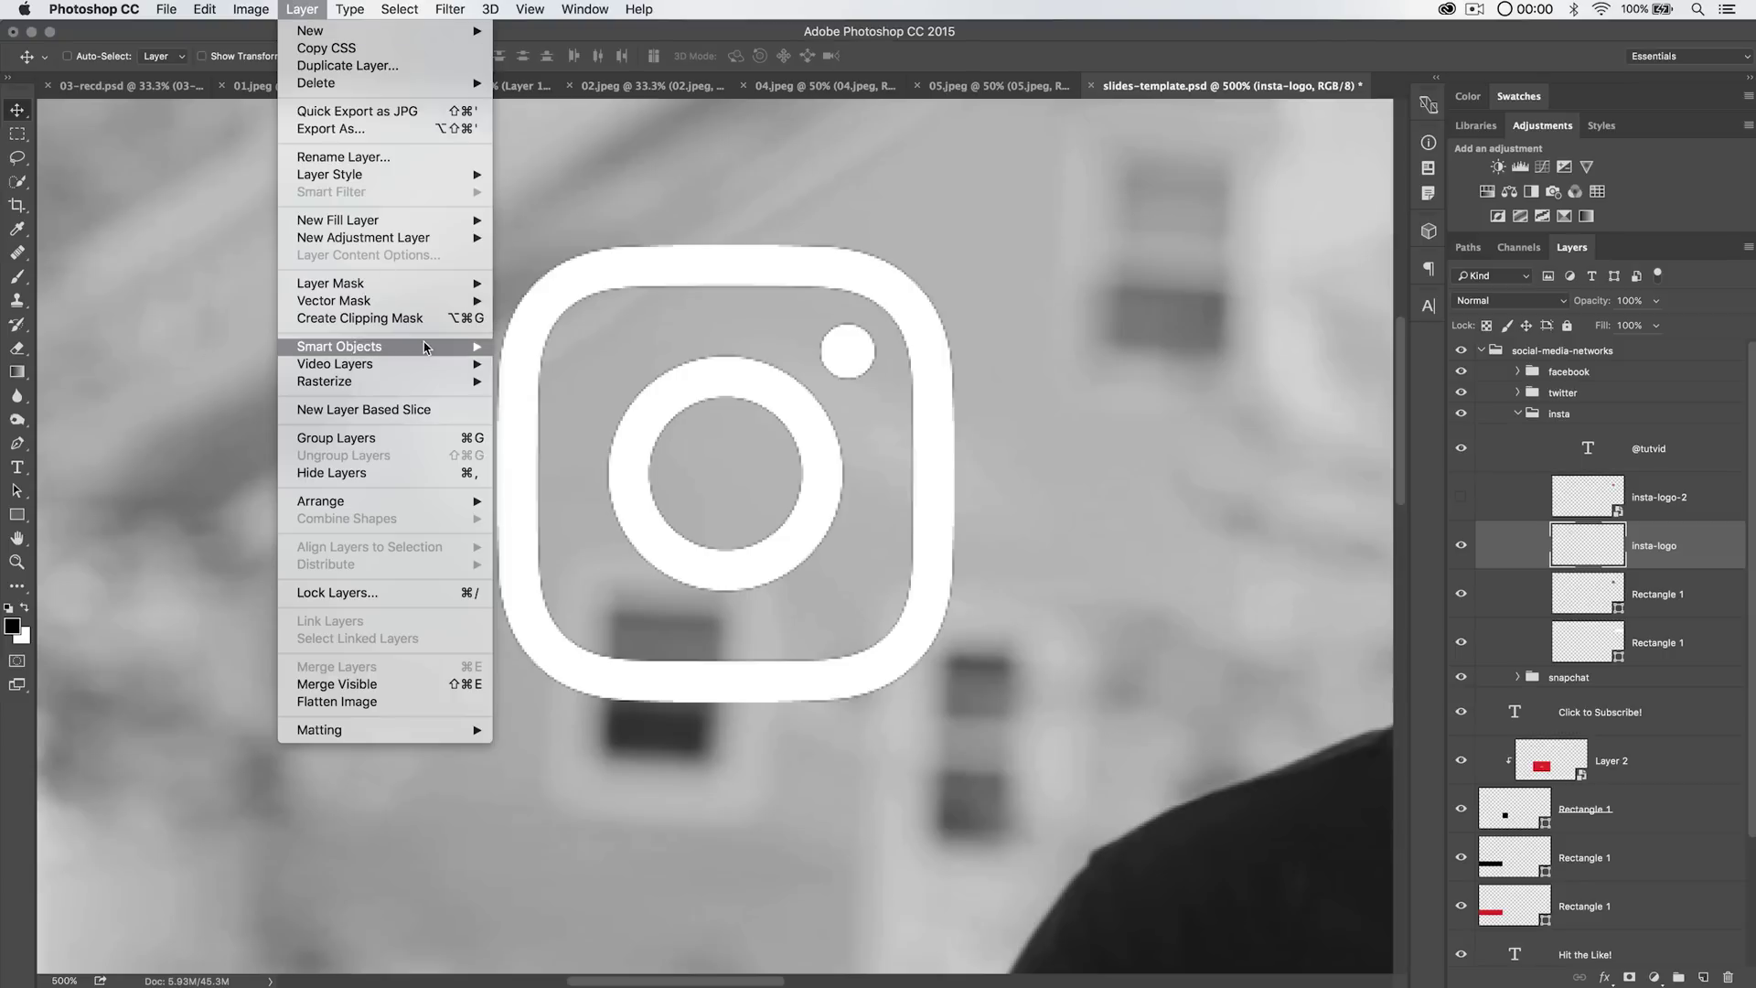
mouse_move(416, 731)
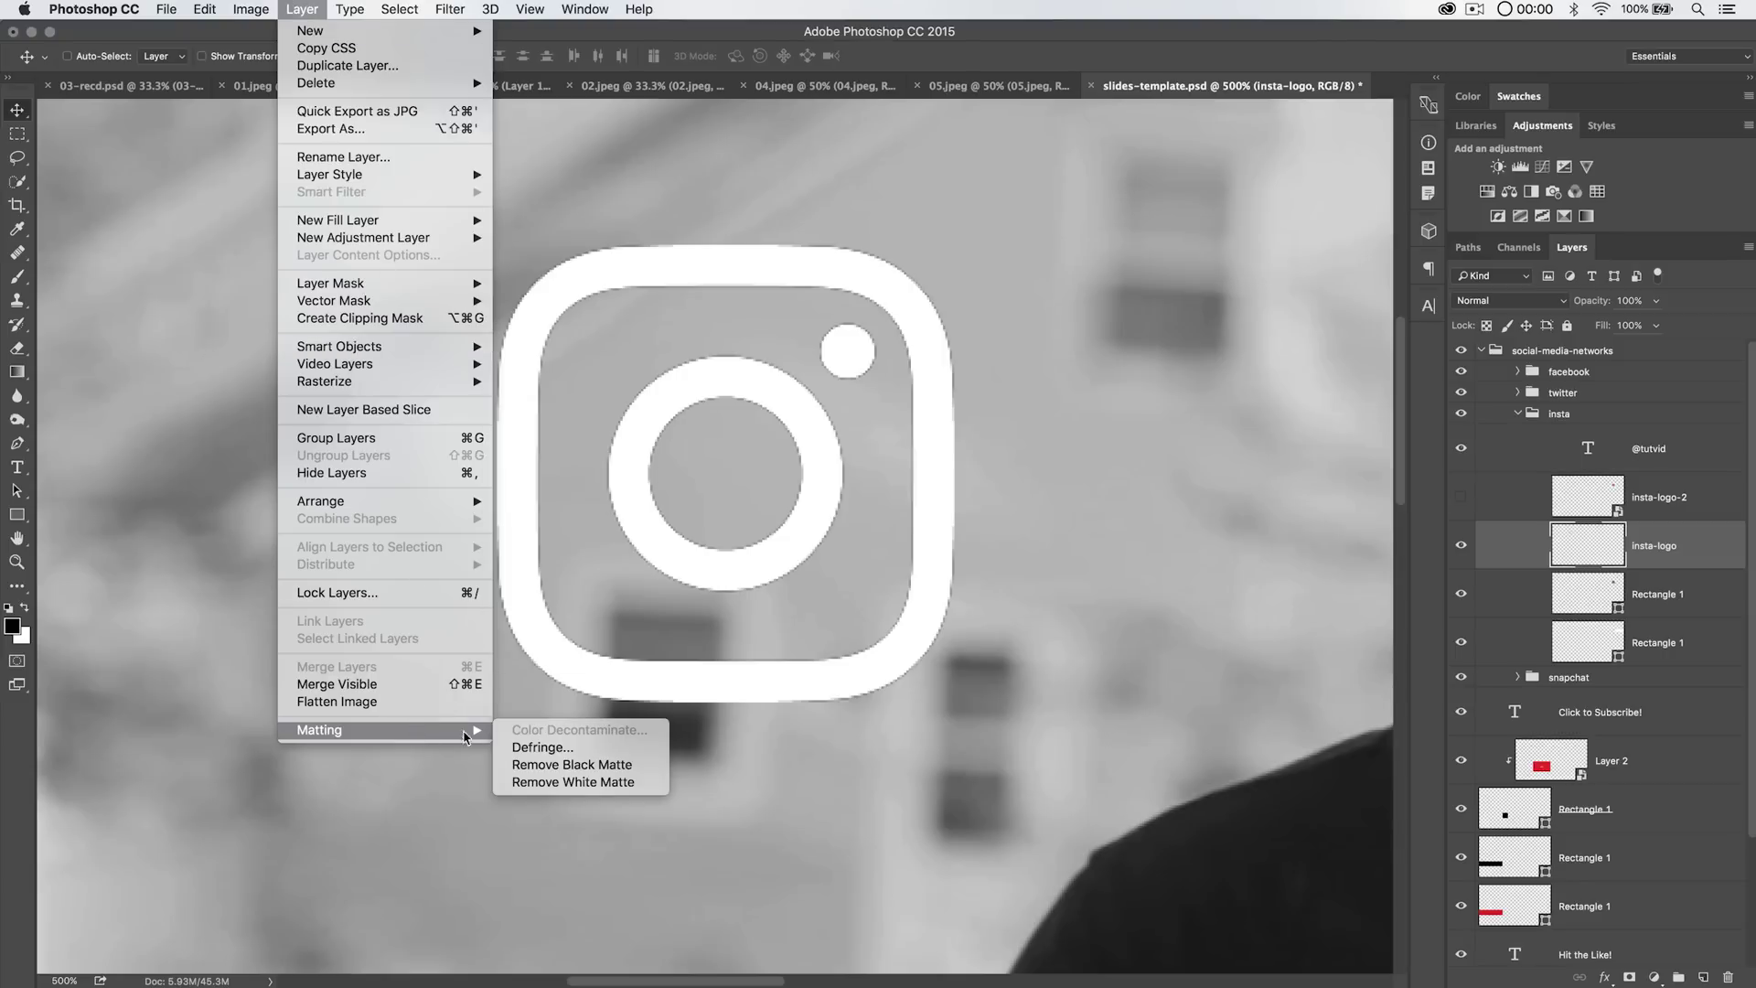
click(561, 765)
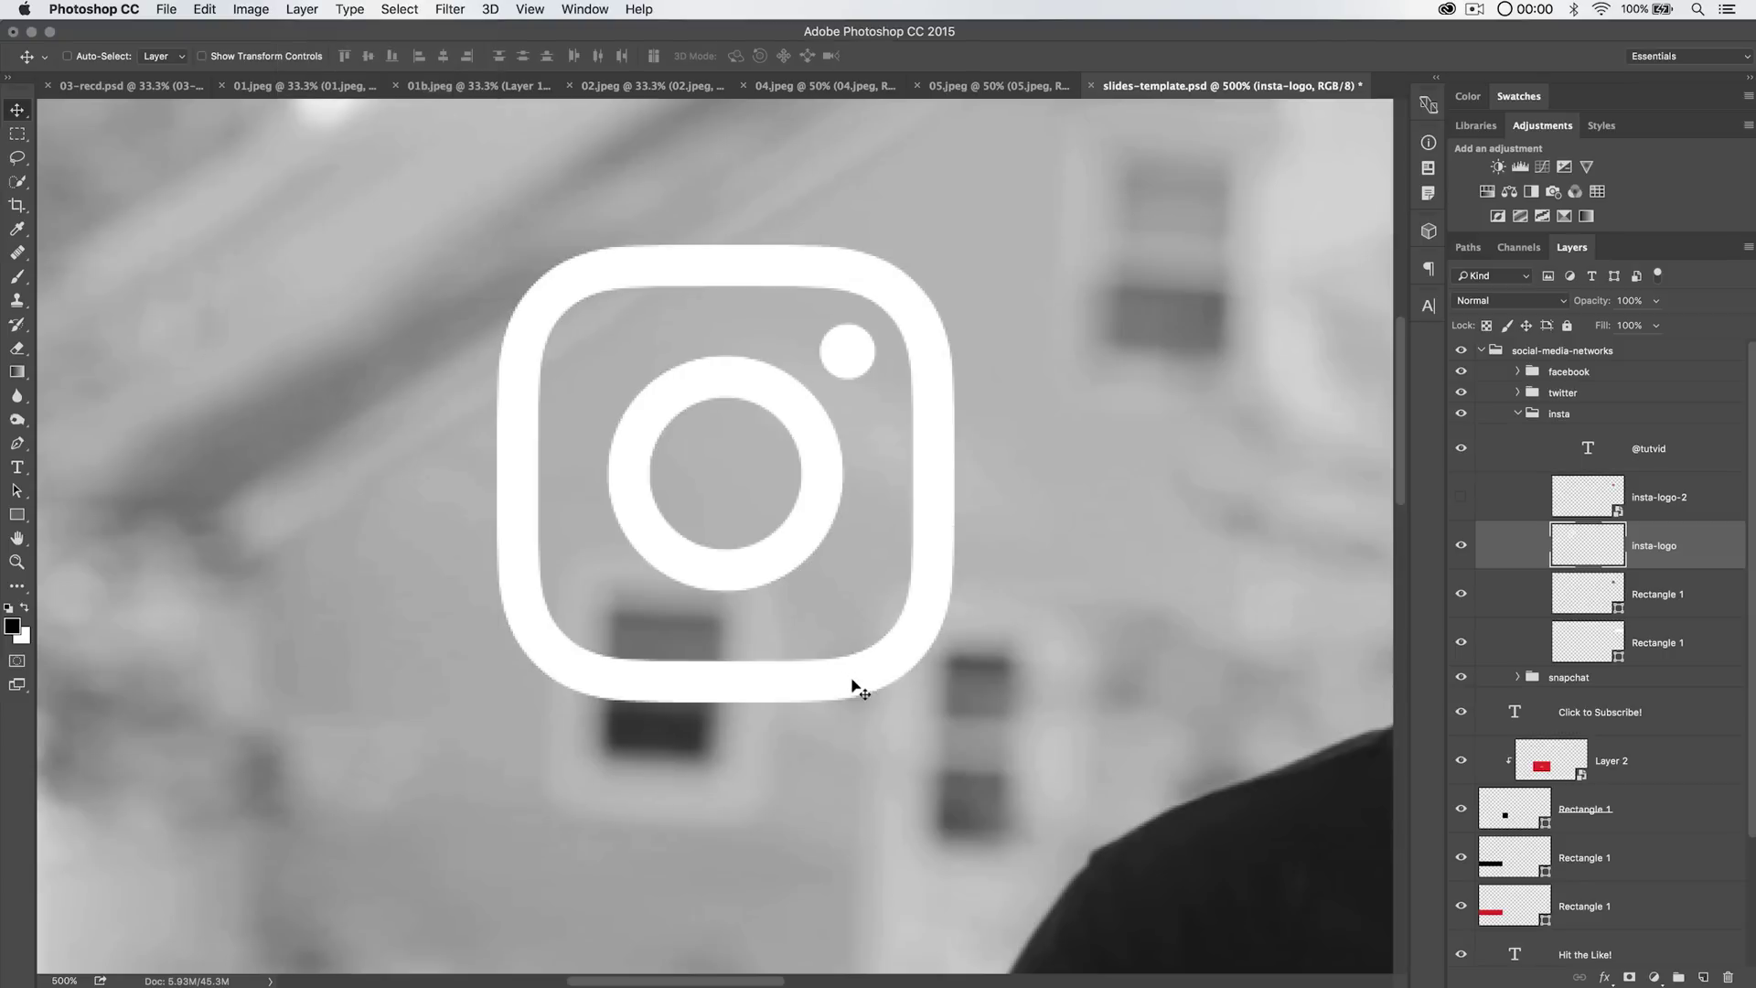
key(super+minus)
key(super+minus)
key(super+minus)
key(super+minus)
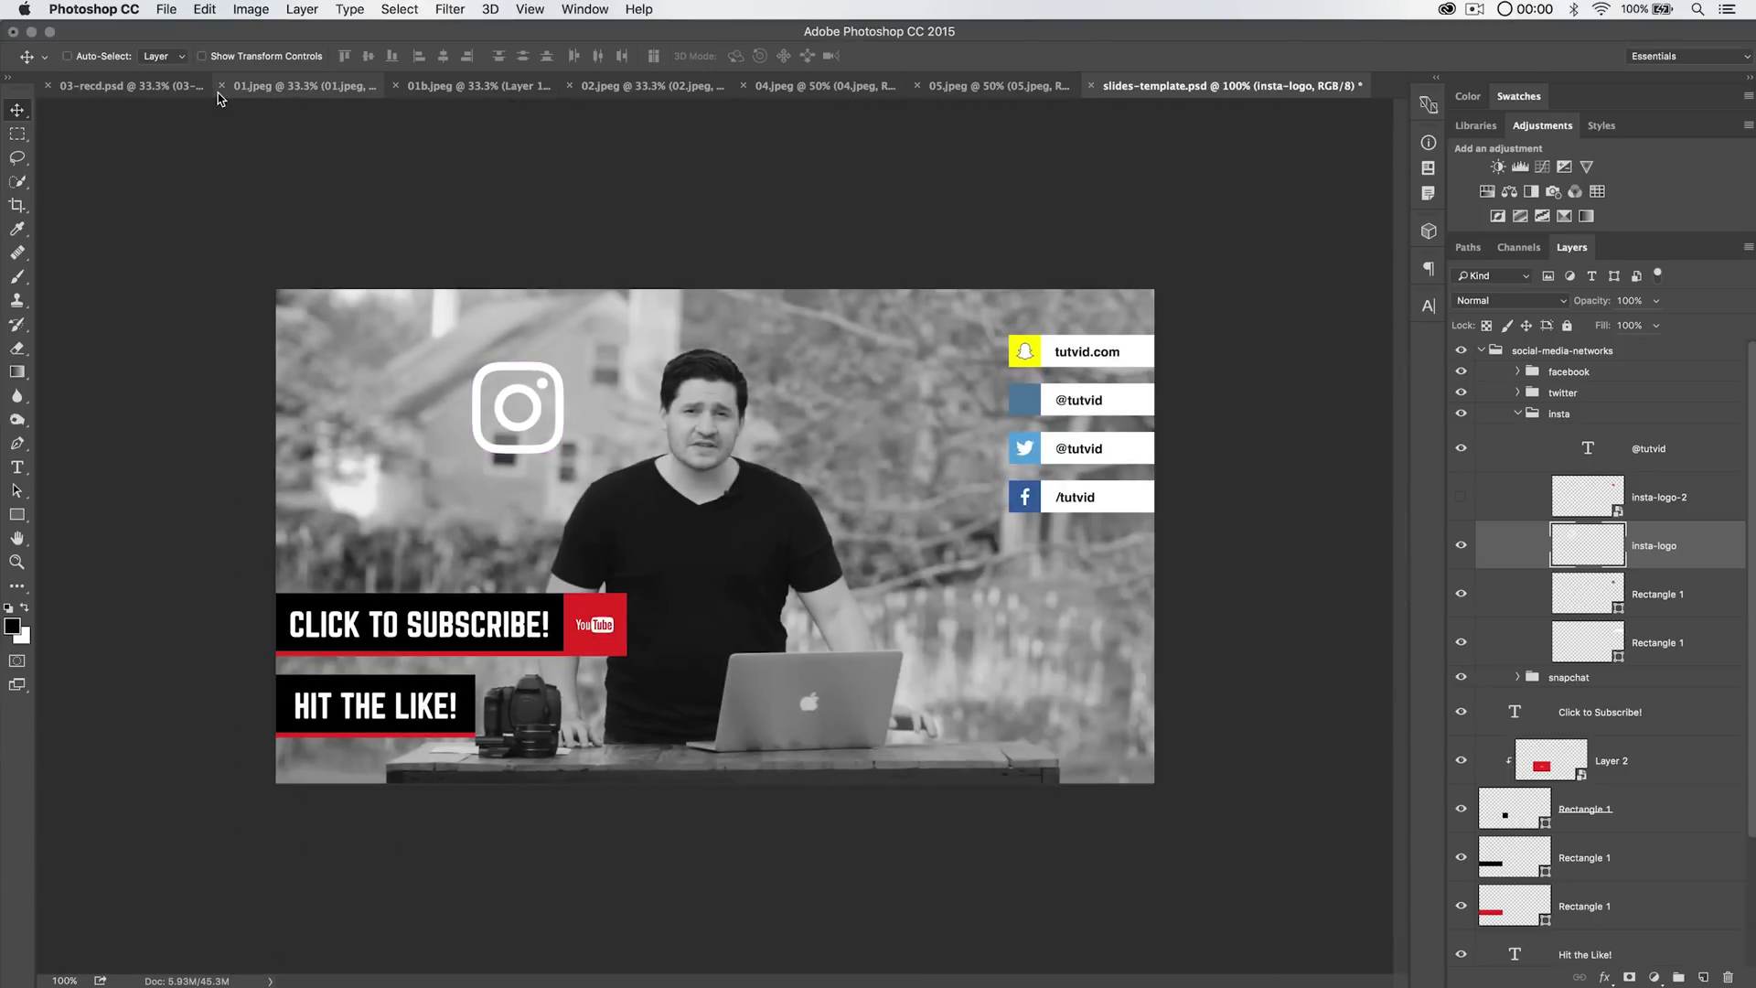
In 03-recd.psd, hide the 03-bg.jpeg bay background layer.
click(123, 86)
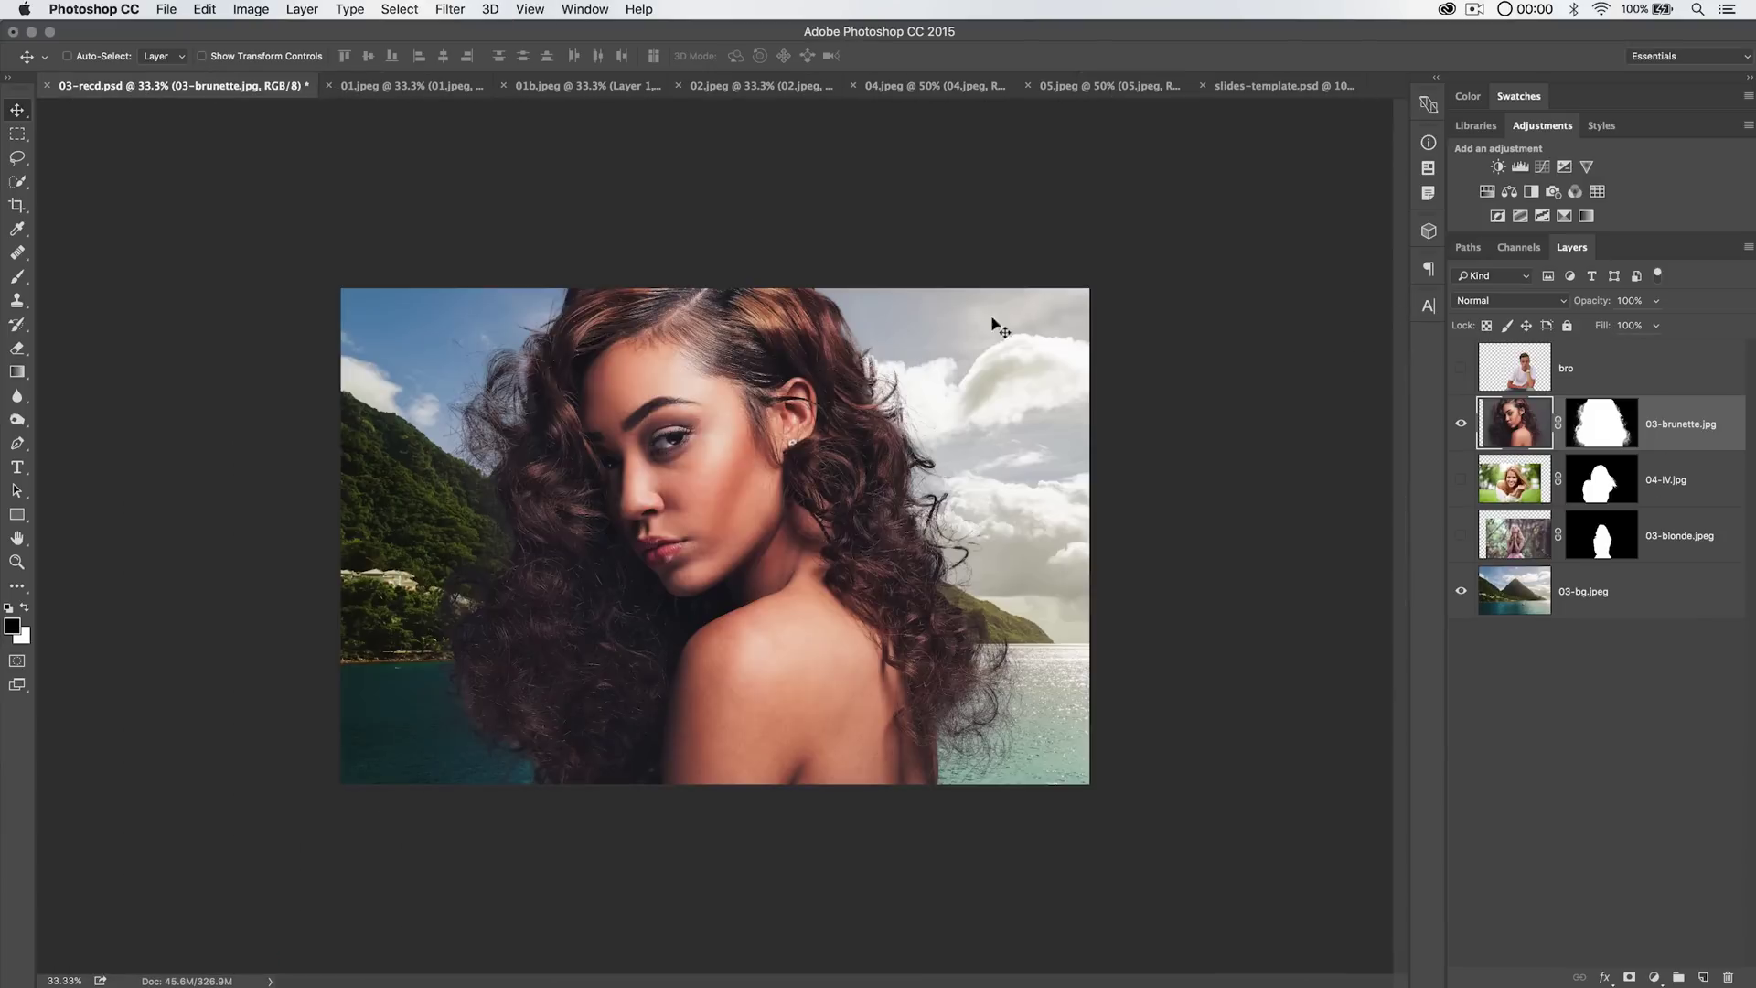
click(1461, 591)
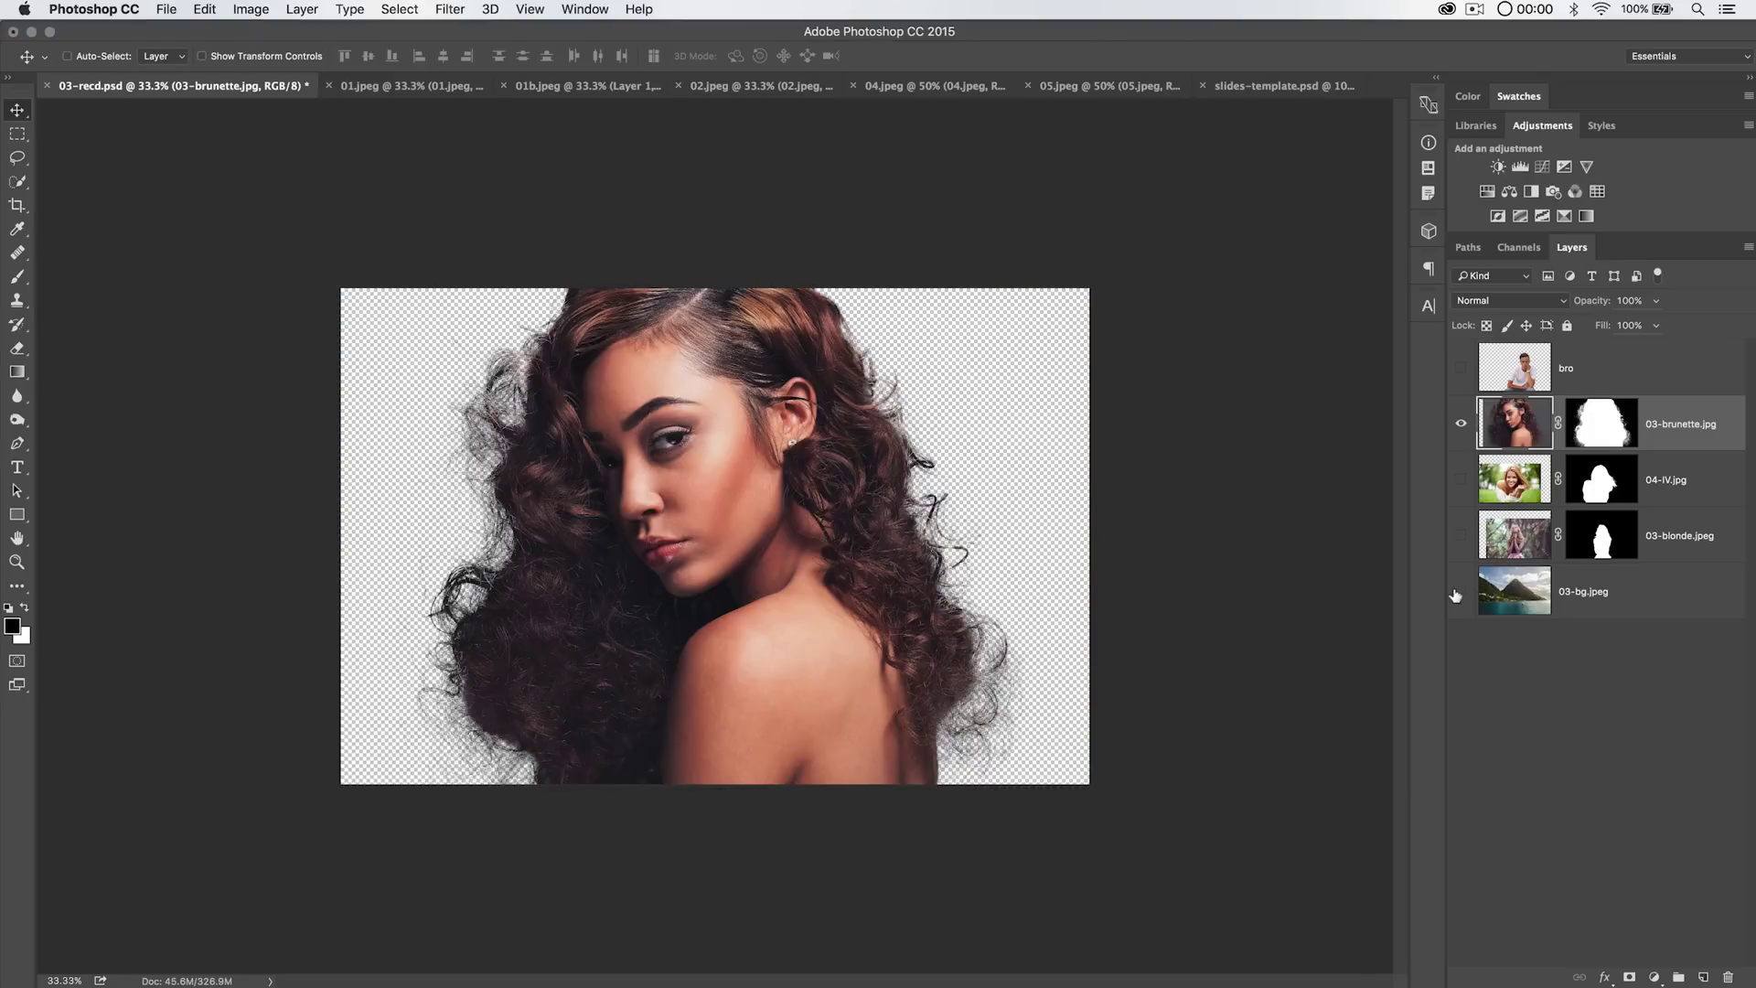
Open Save for Web (Legacy) and enlarge its window for a bigger preview.
click(205, 9)
mouse_move(167, 9)
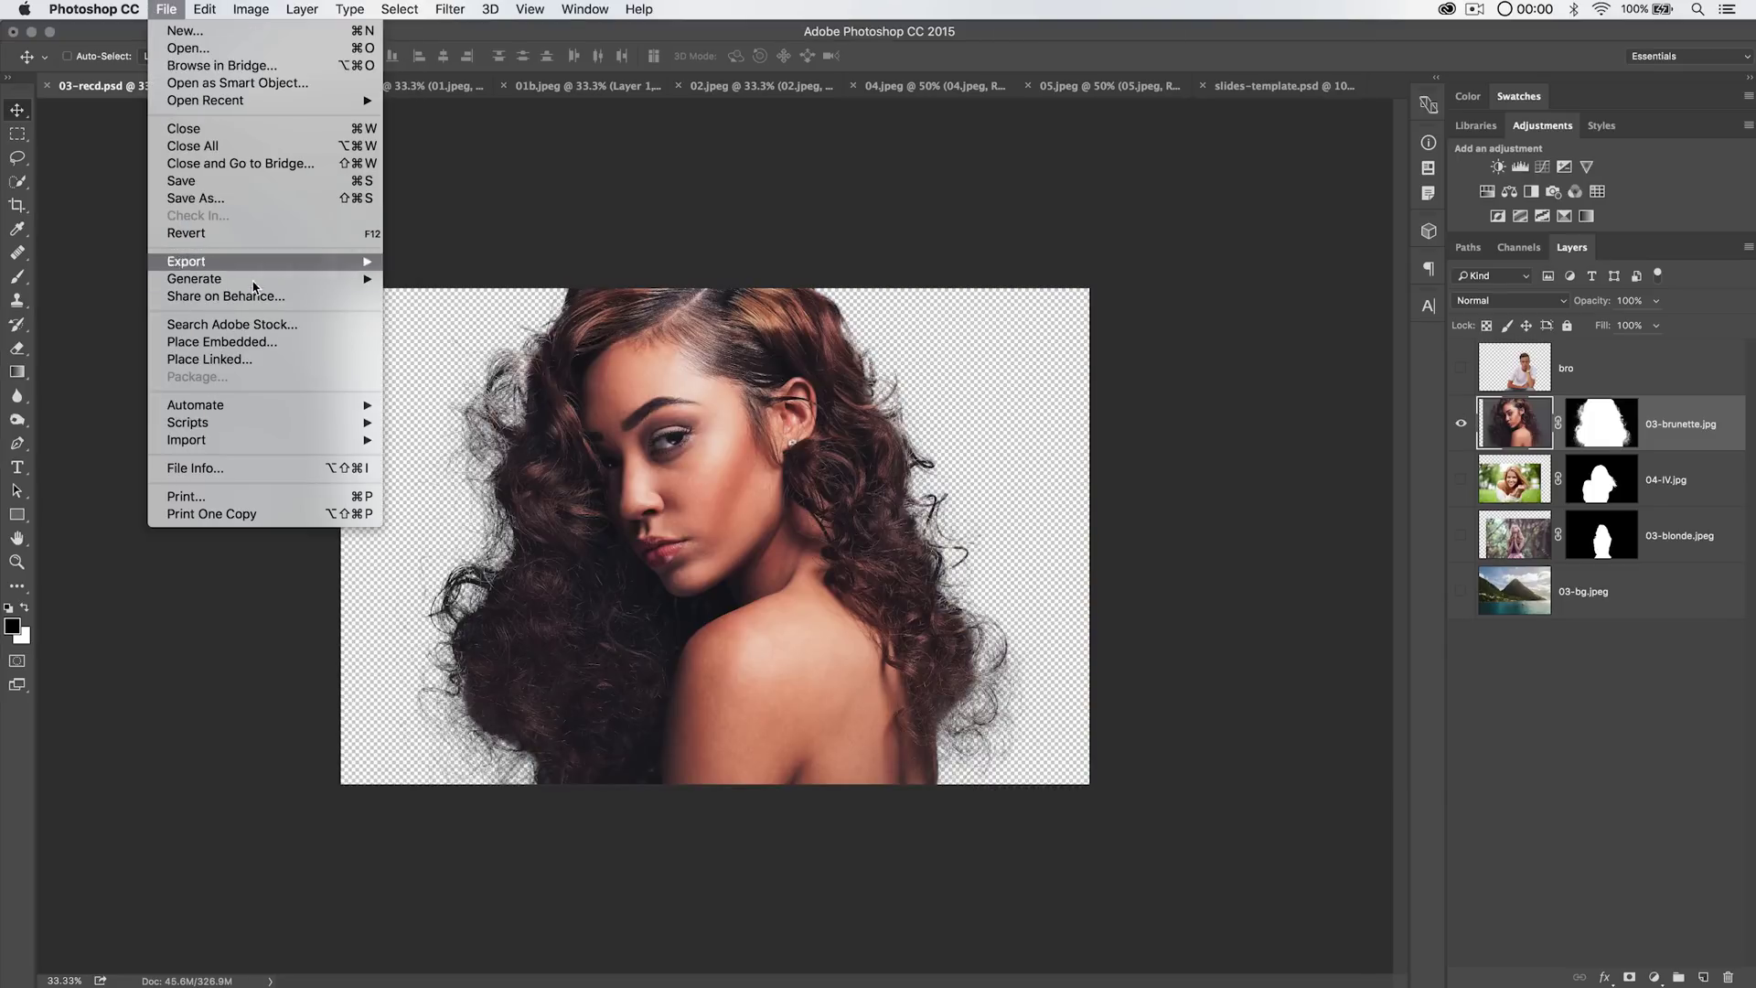
mouse_move(257, 263)
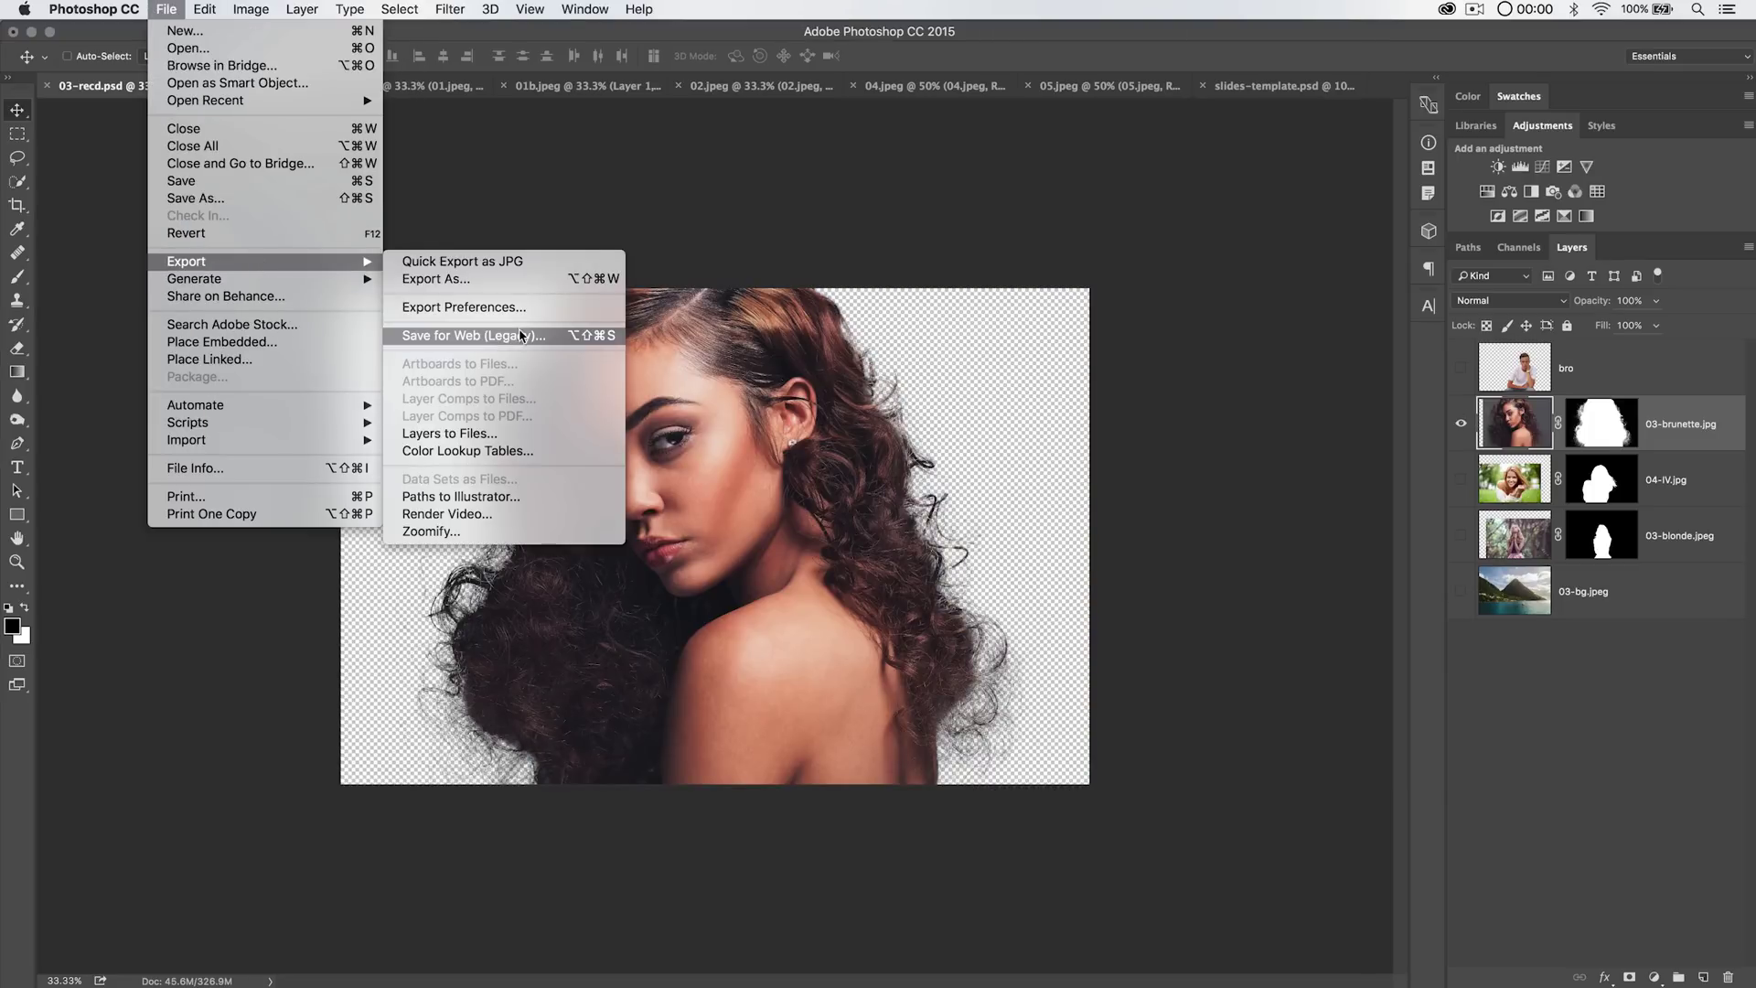
click(491, 338)
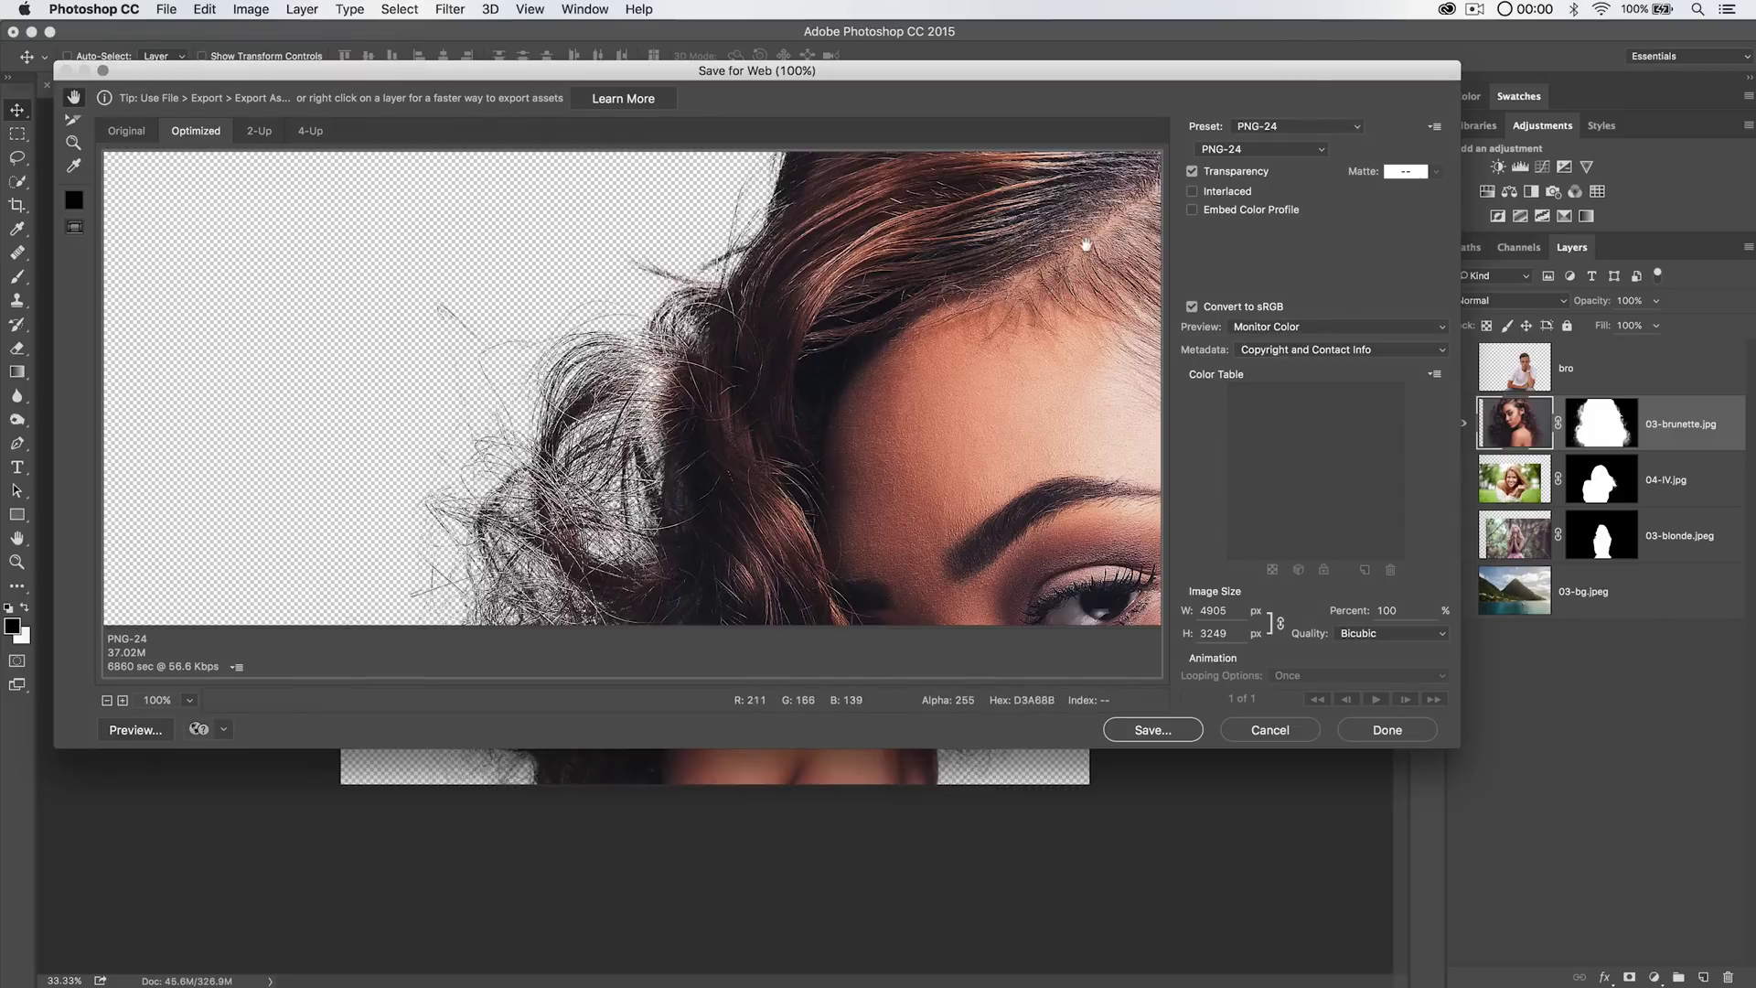
drag(1457, 750, 1643, 876)
Change the export format from PNG-24 to PNG-8.
click(1474, 149)
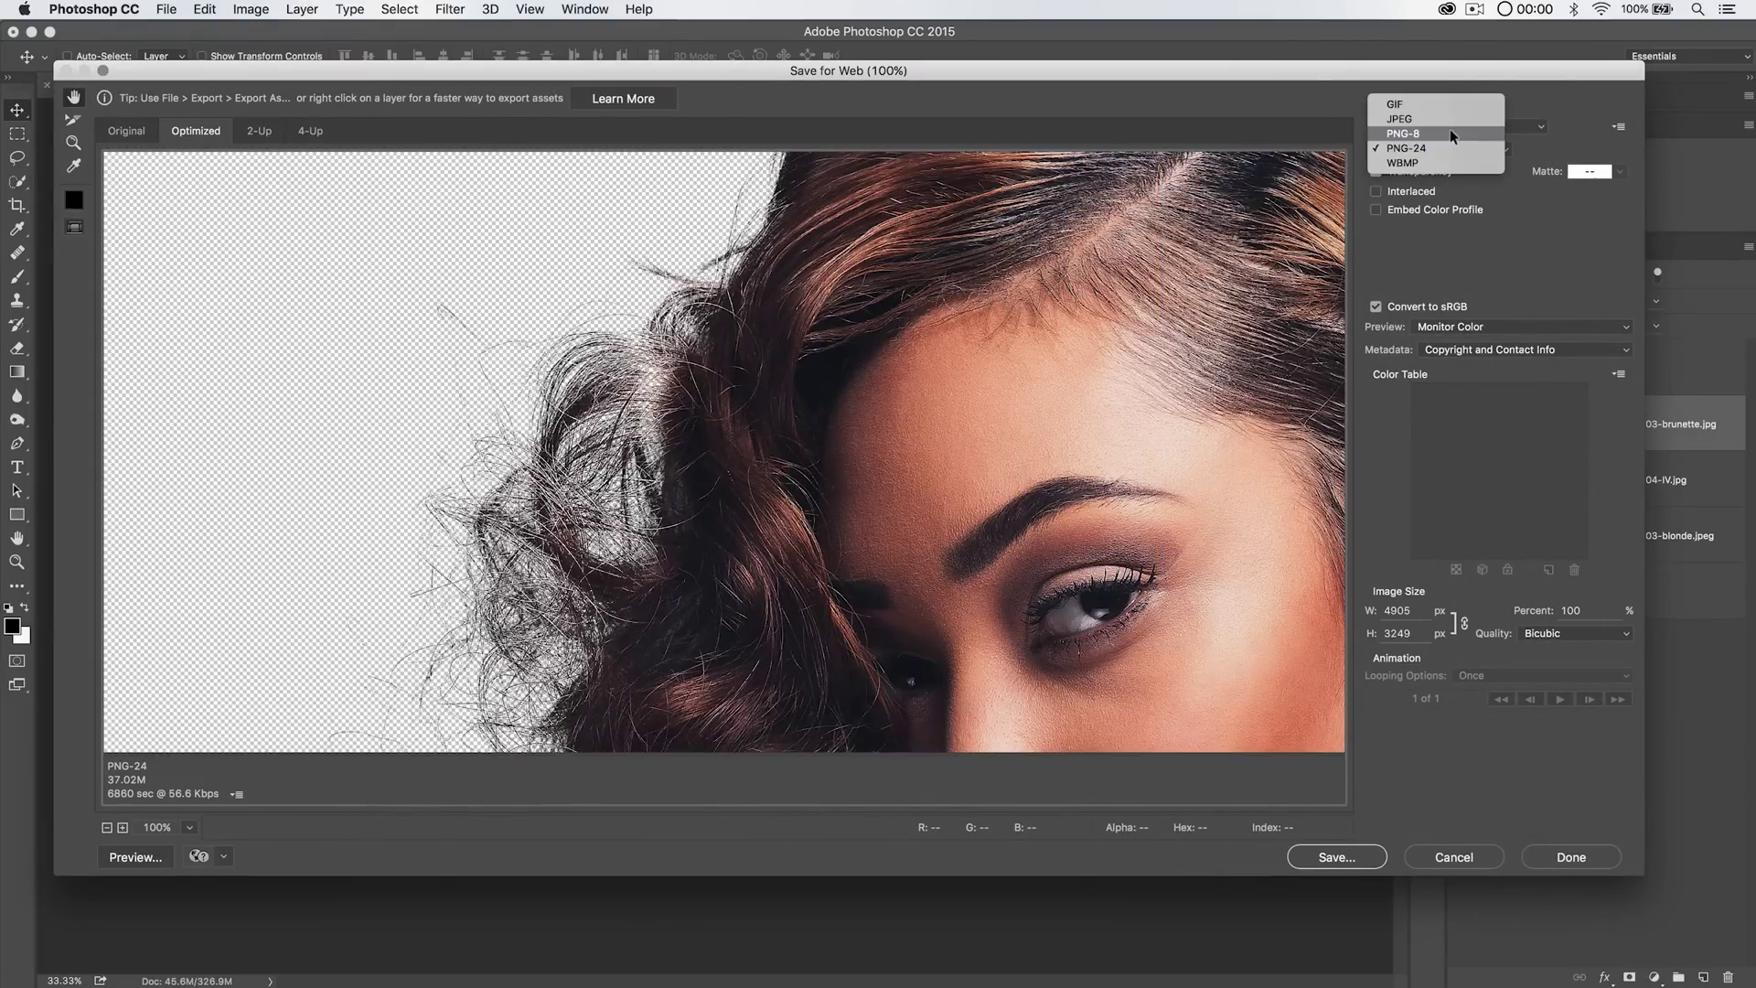
click(1440, 148)
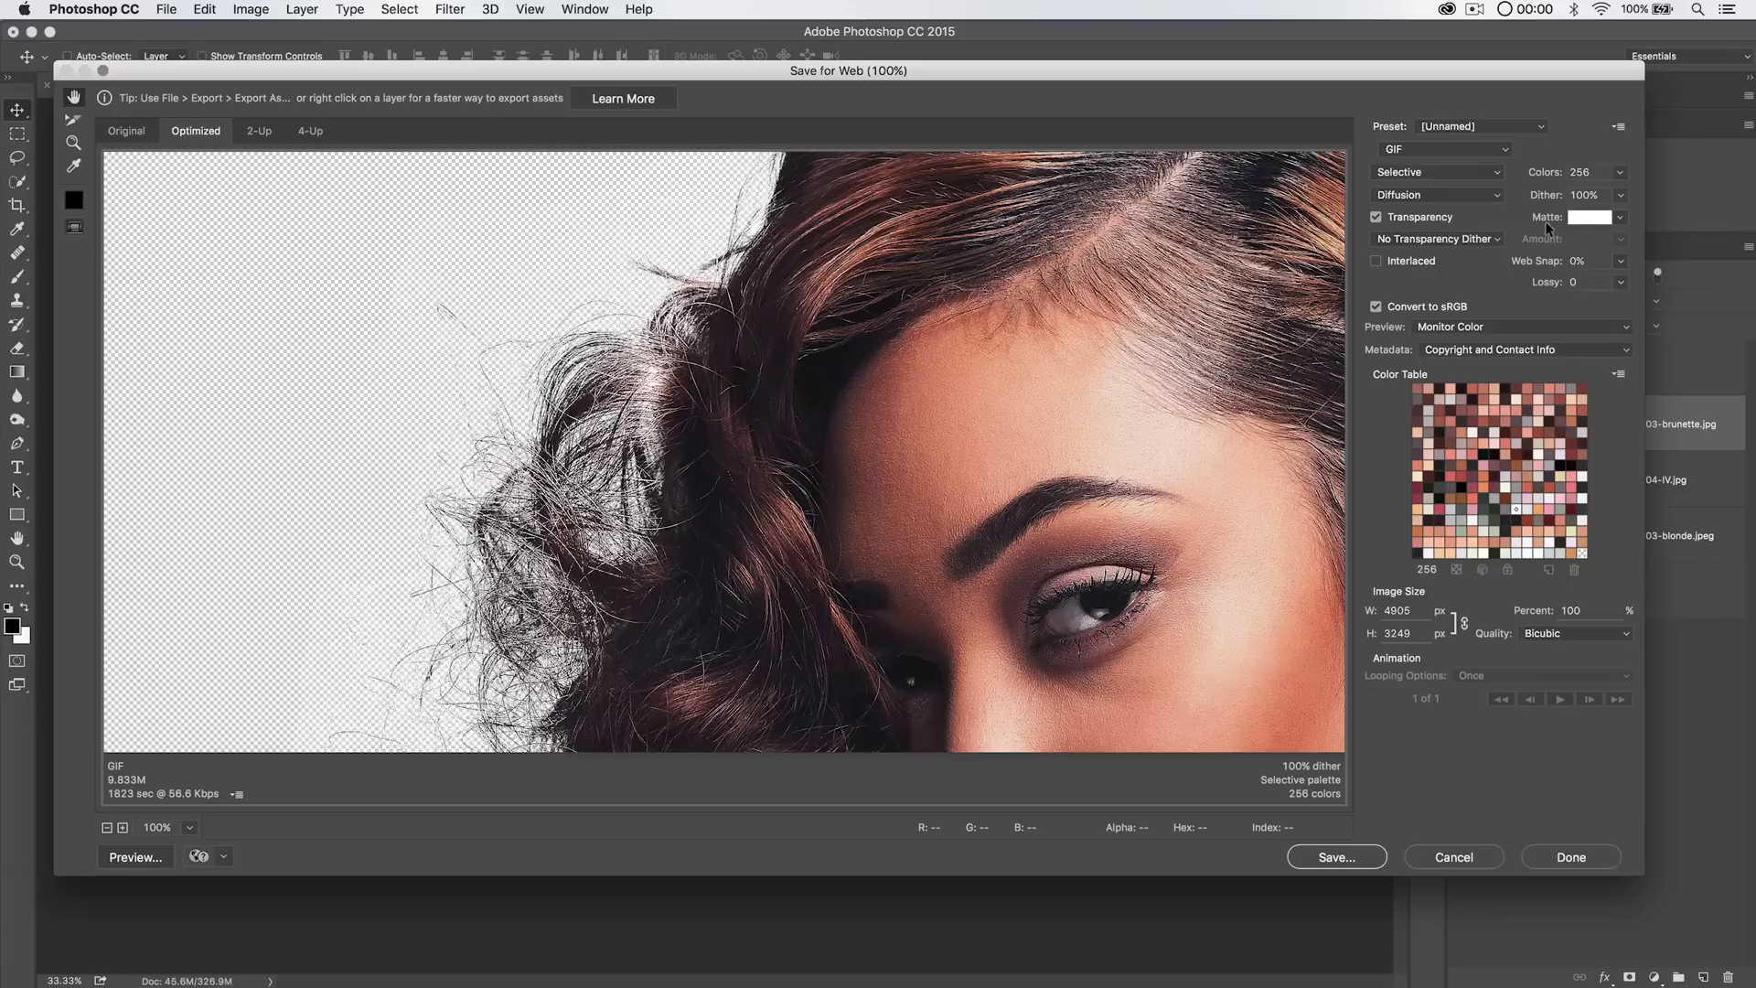
click(1436, 150)
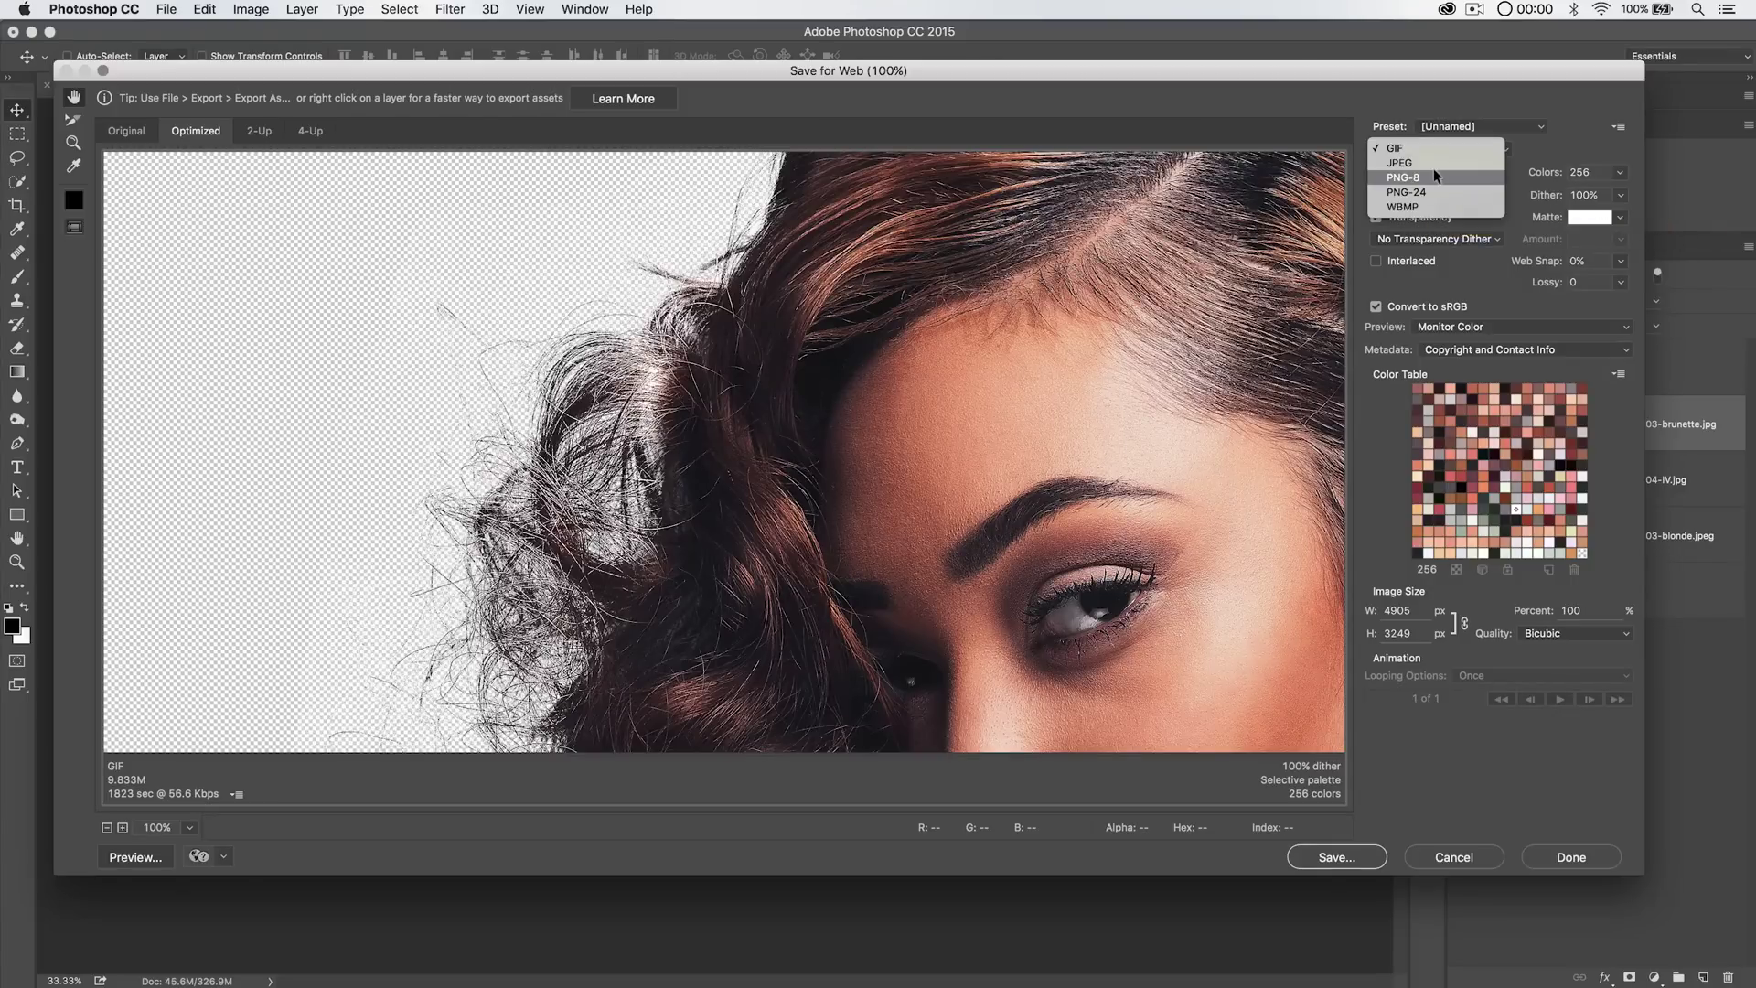
click(1208, 265)
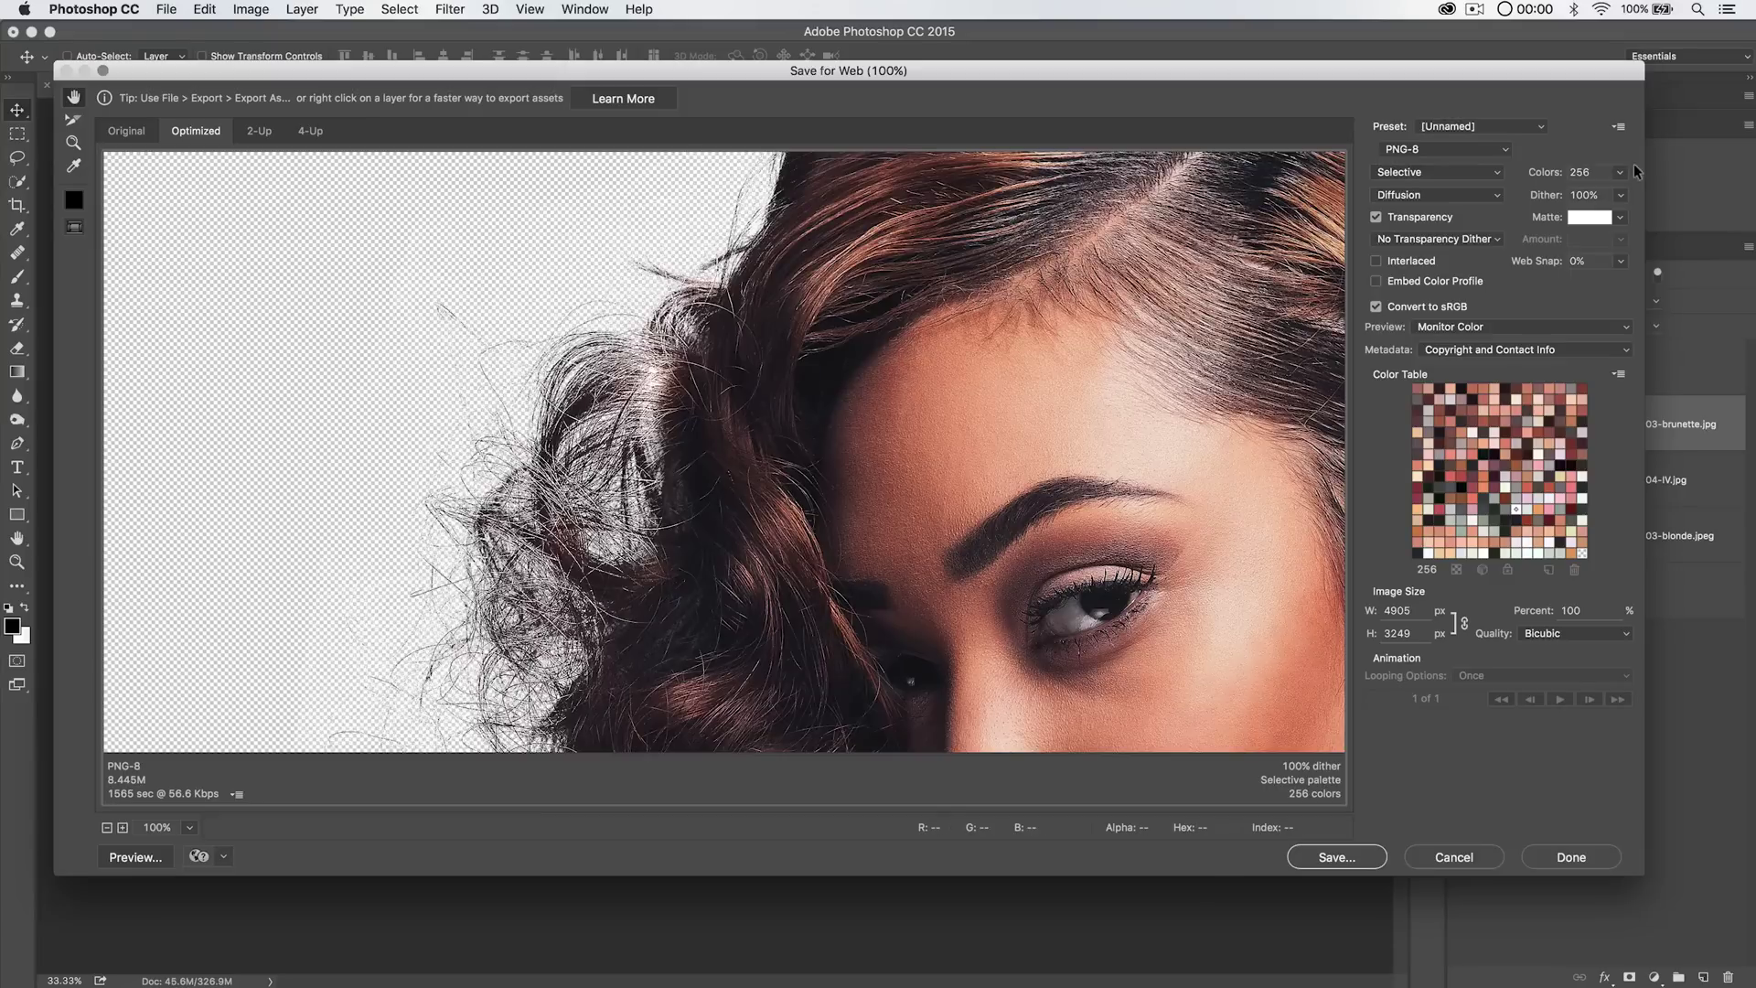
Set the export matte colour to dark green 495830.
click(1570, 219)
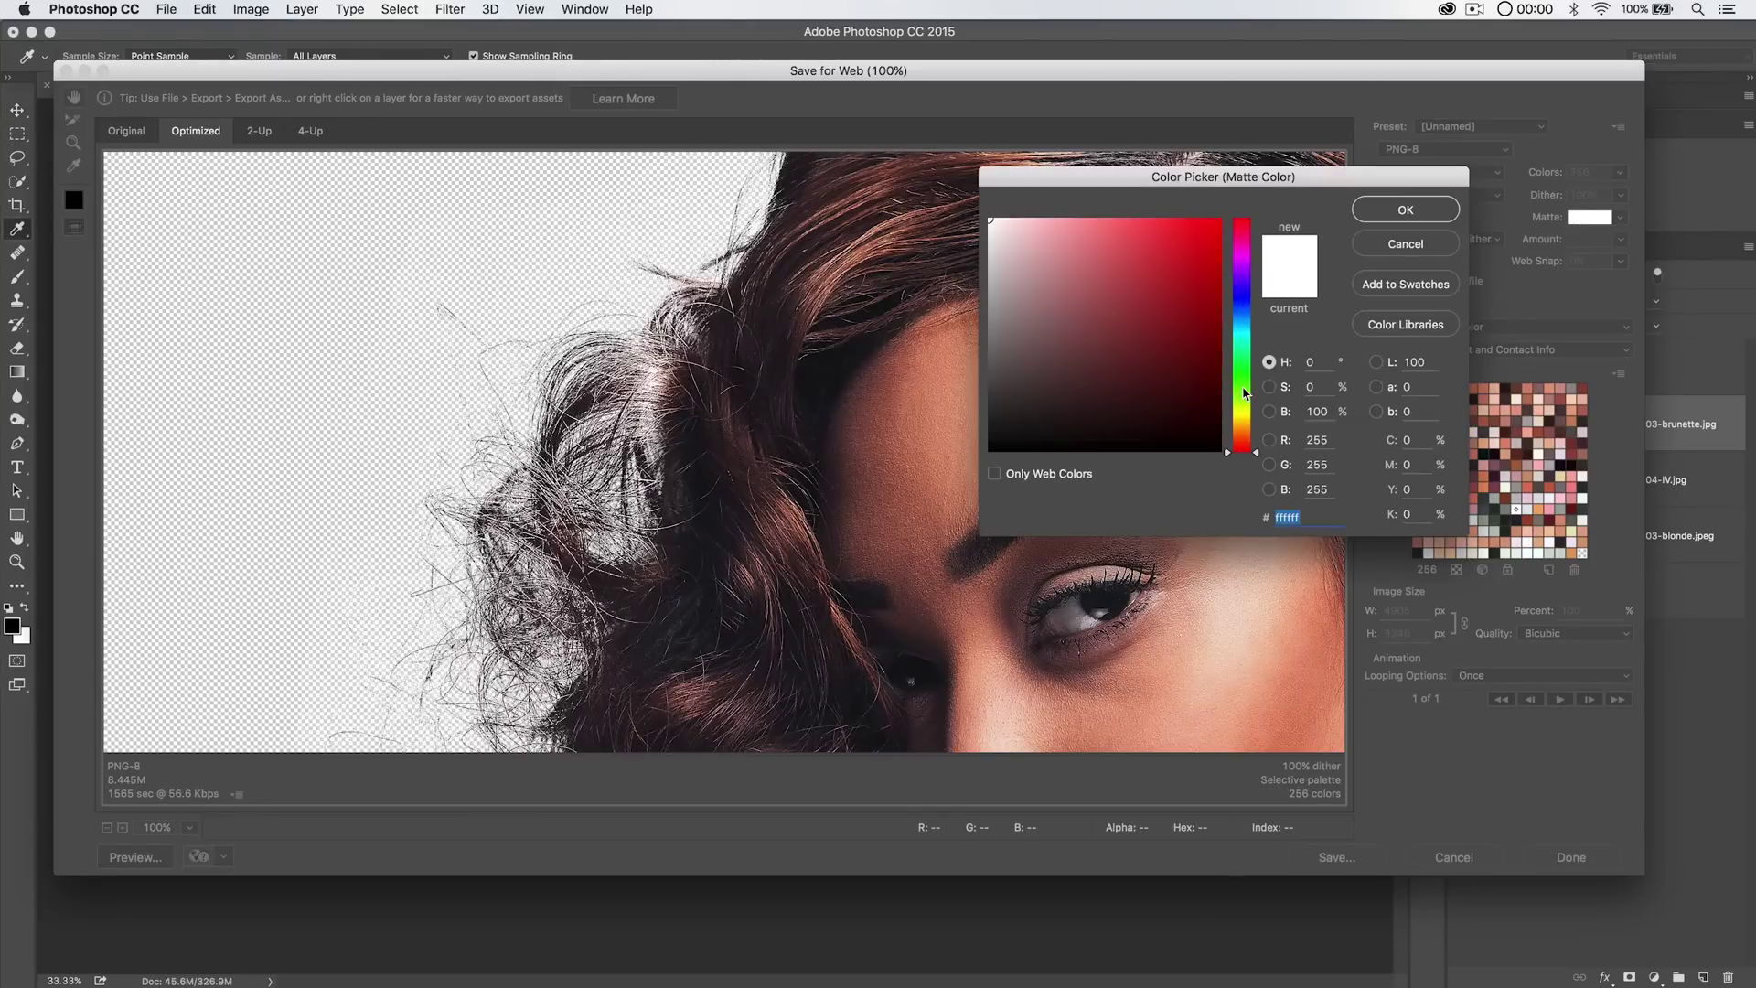
click(1243, 395)
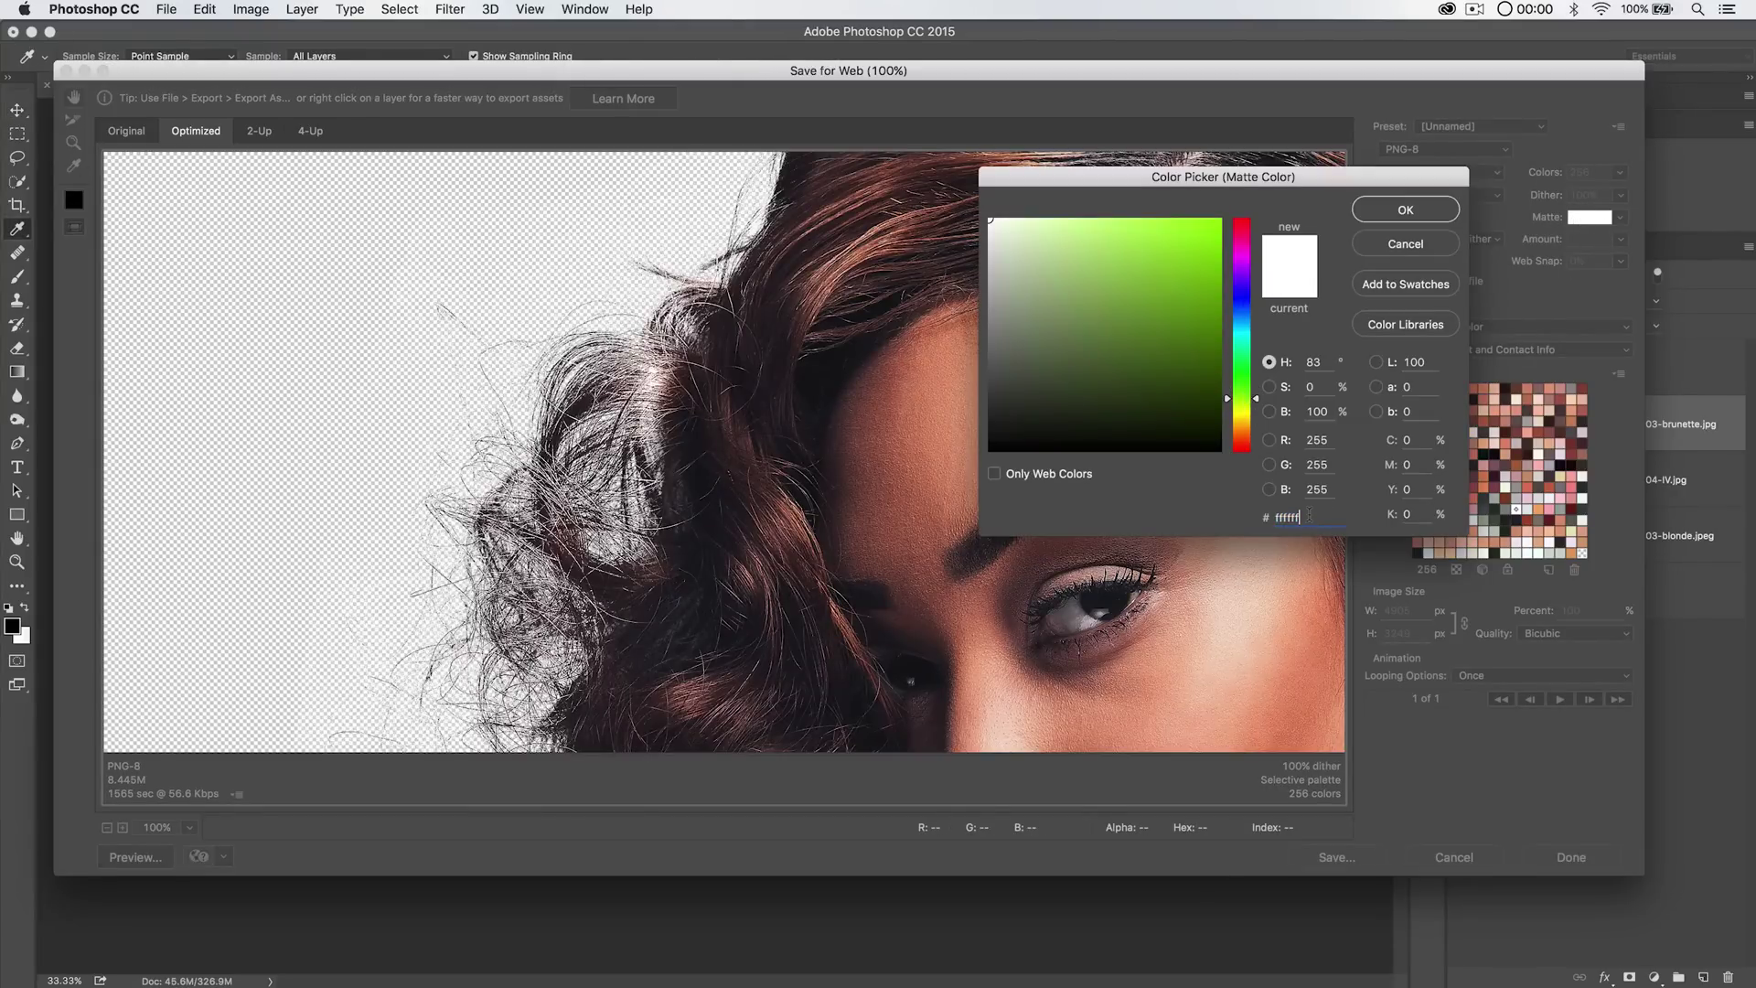
drag(1187, 353, 1093, 370)
click(1407, 210)
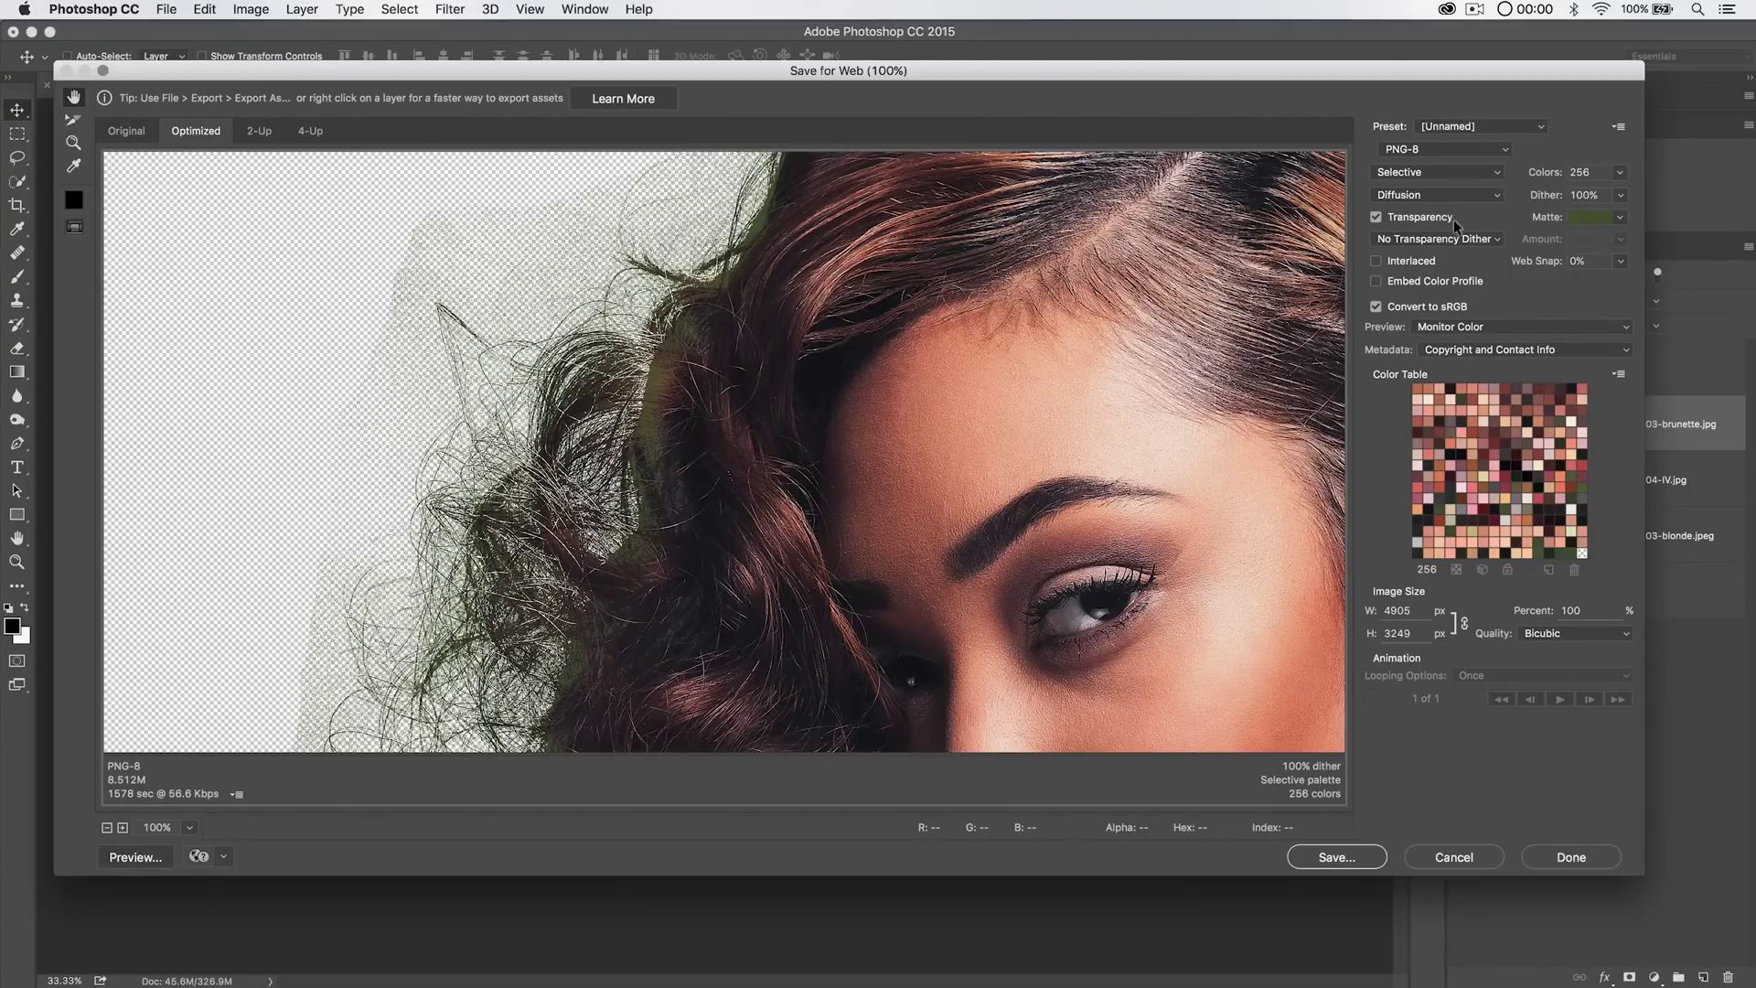
Confirm PNG-8 remains the format, then cancel the Save for Web dialog.
click(1448, 146)
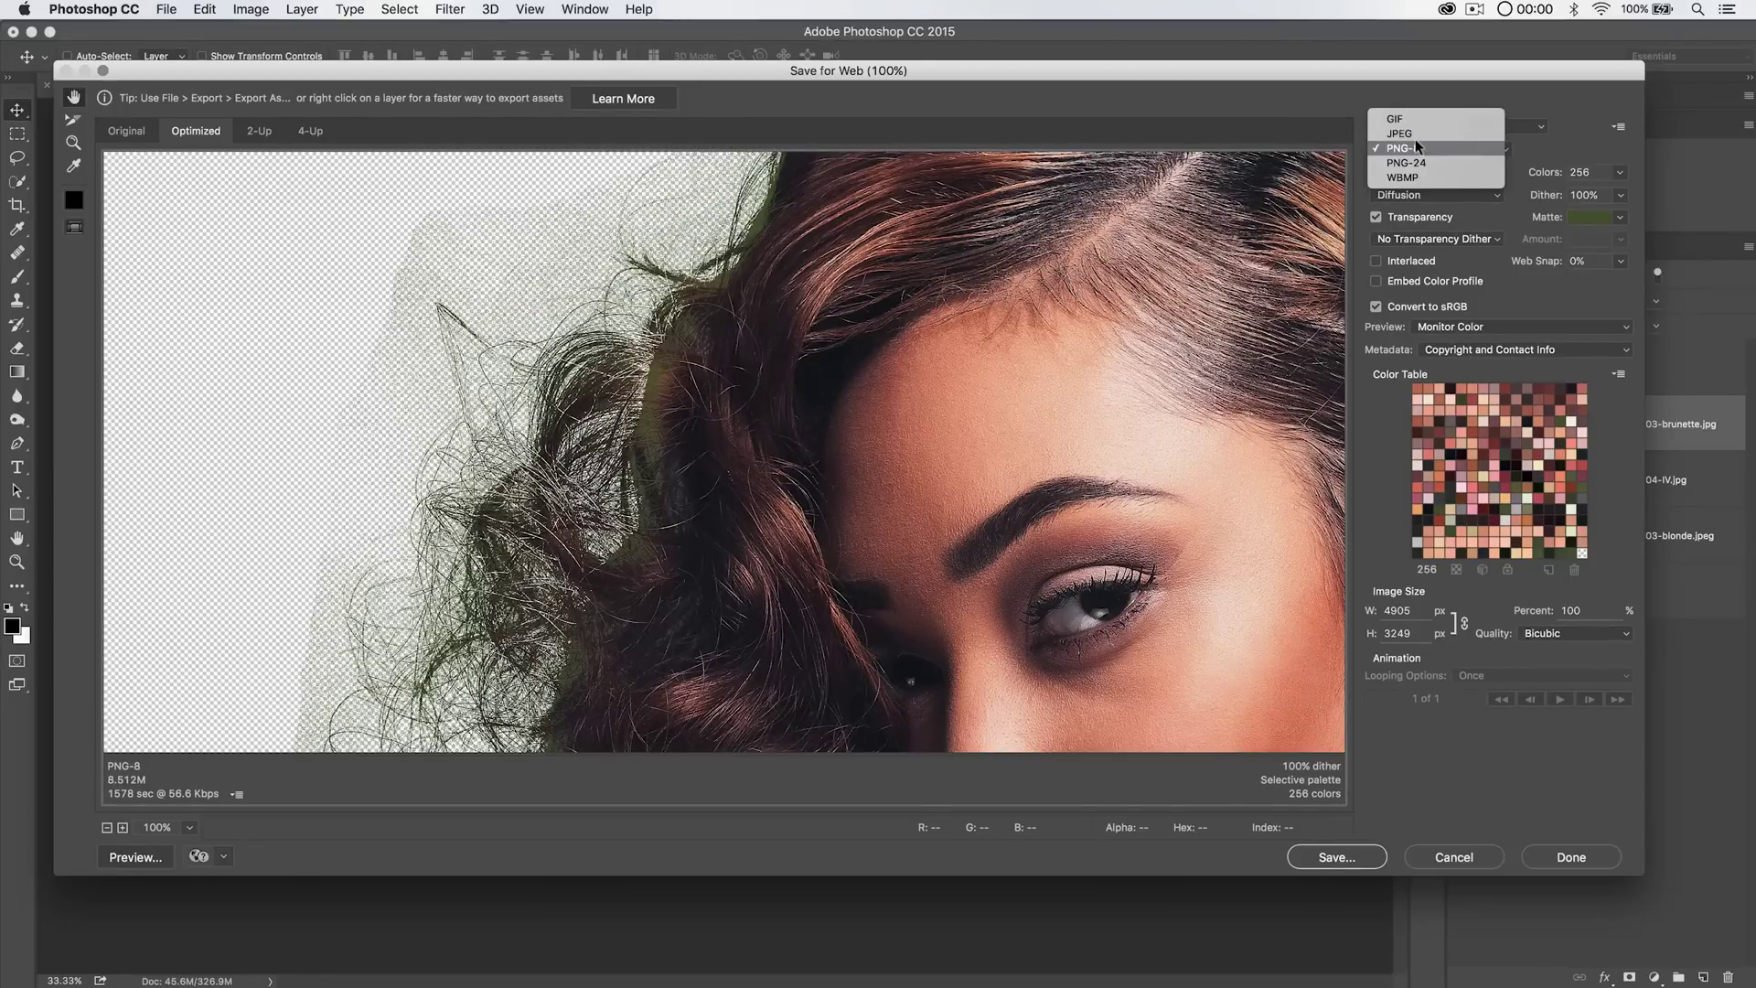
click(1459, 147)
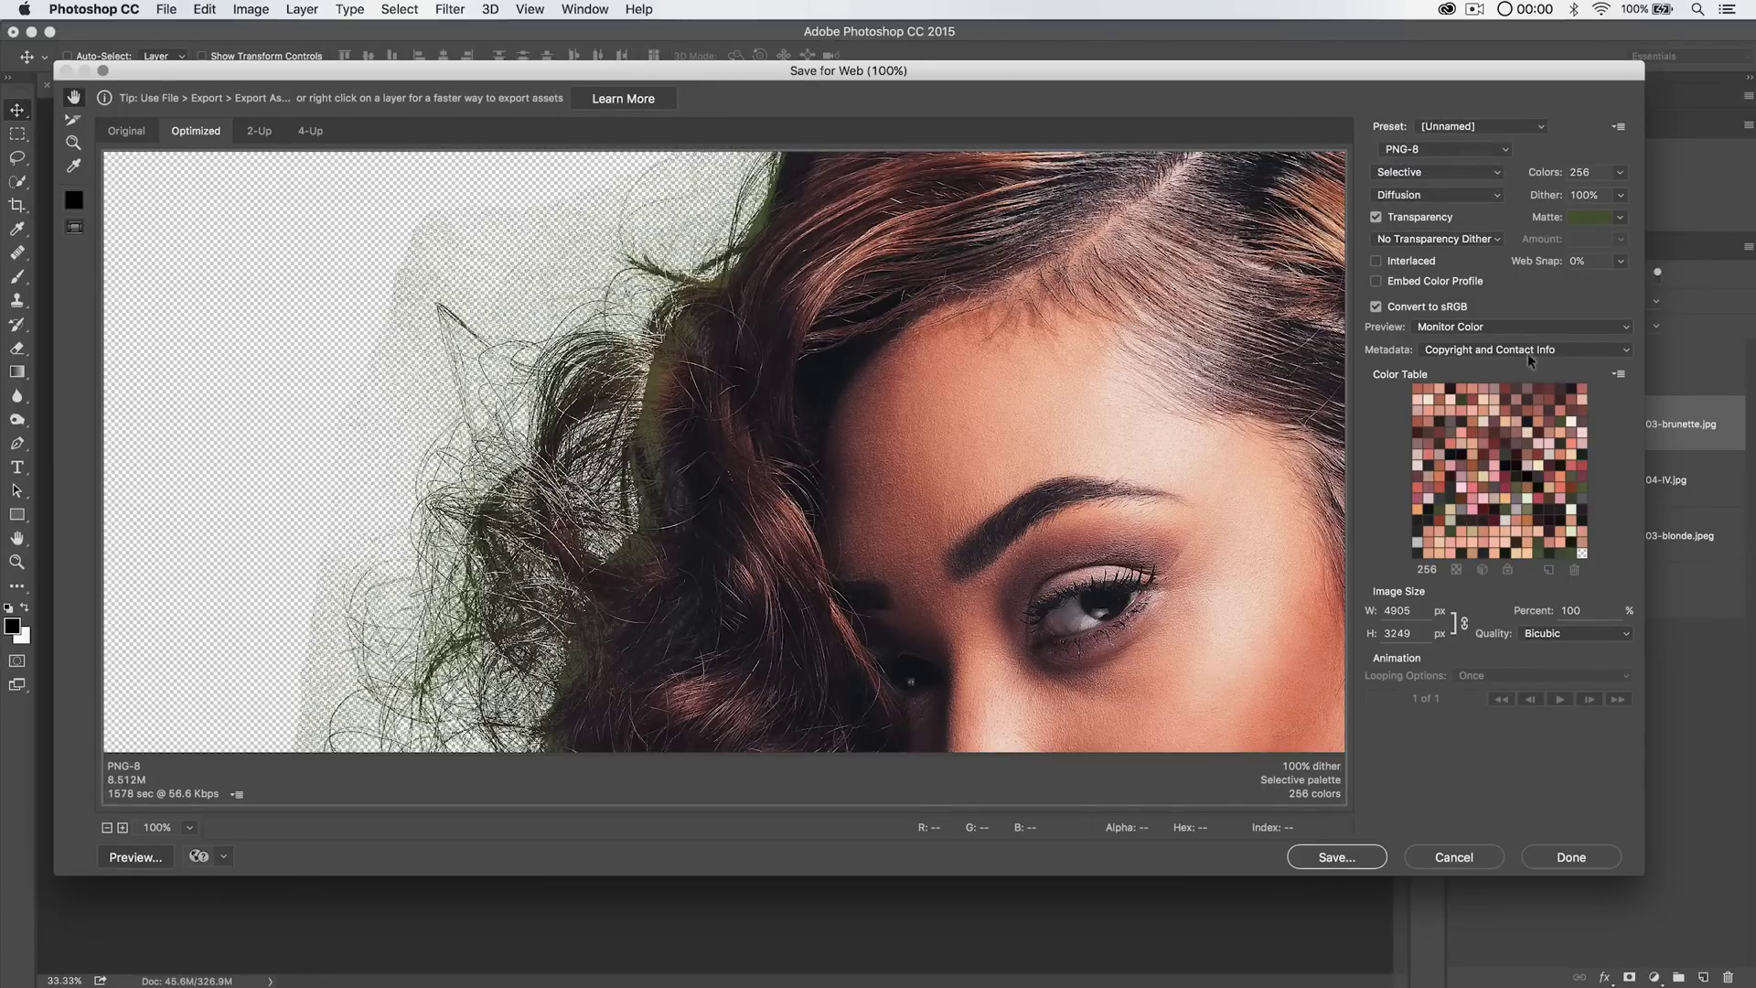
click(1433, 852)
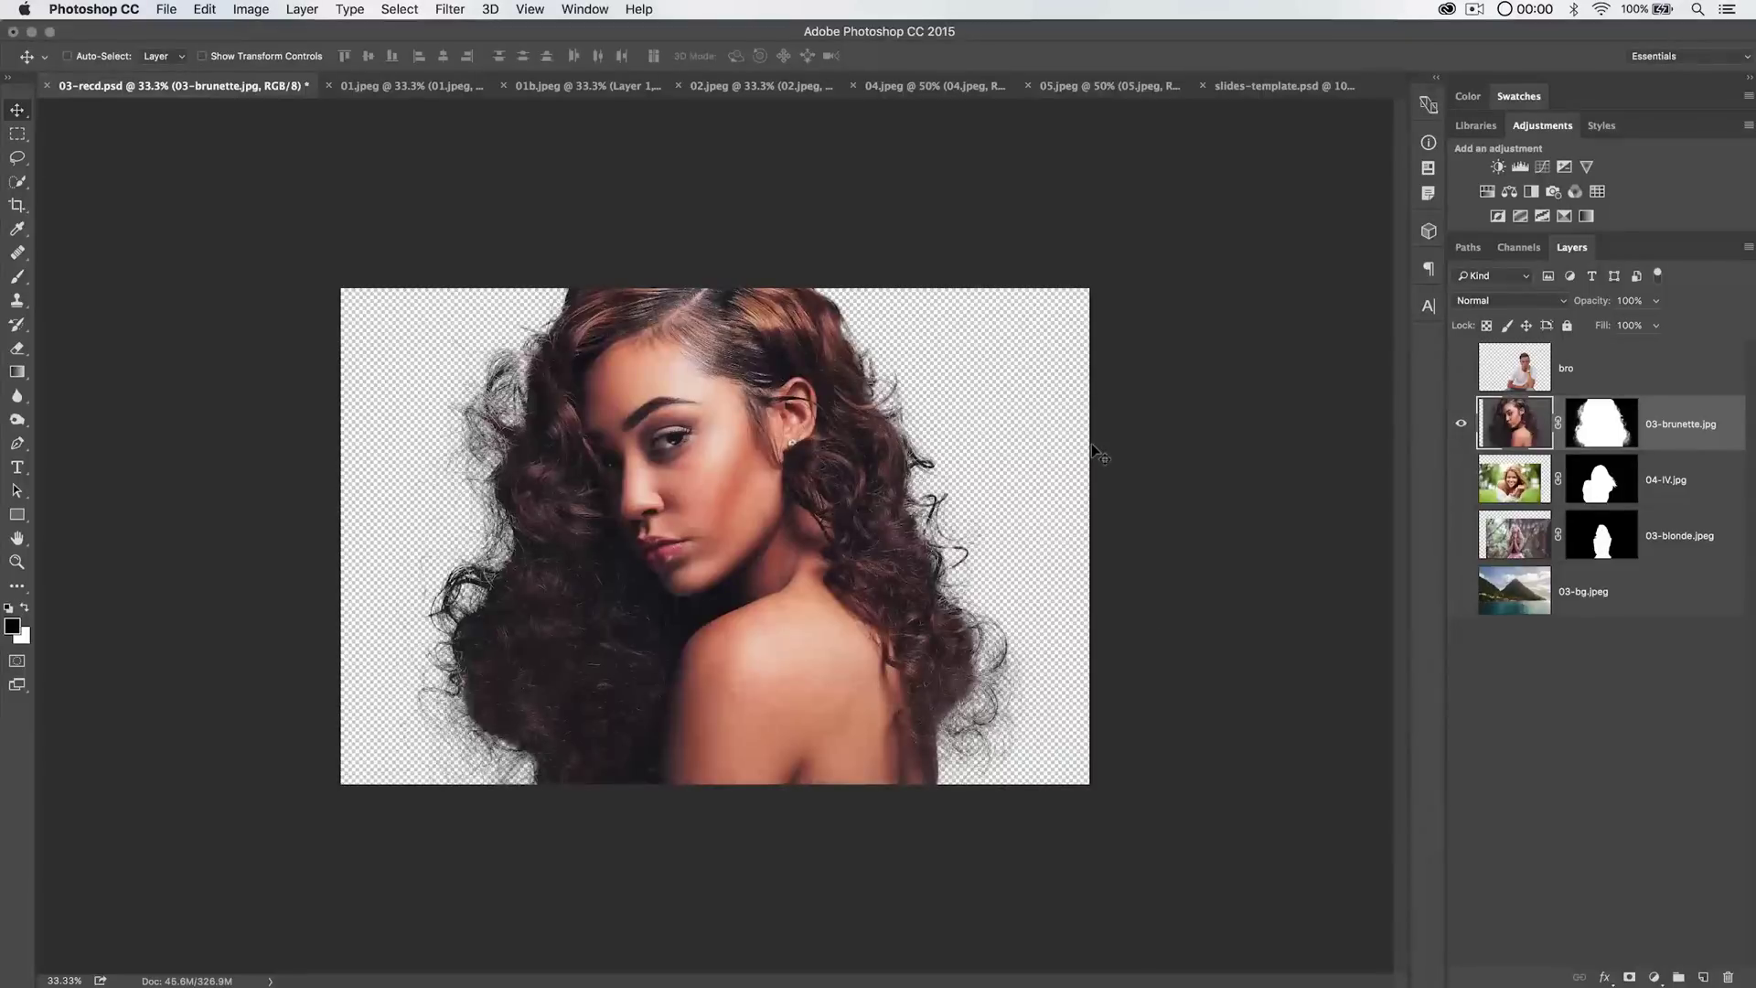